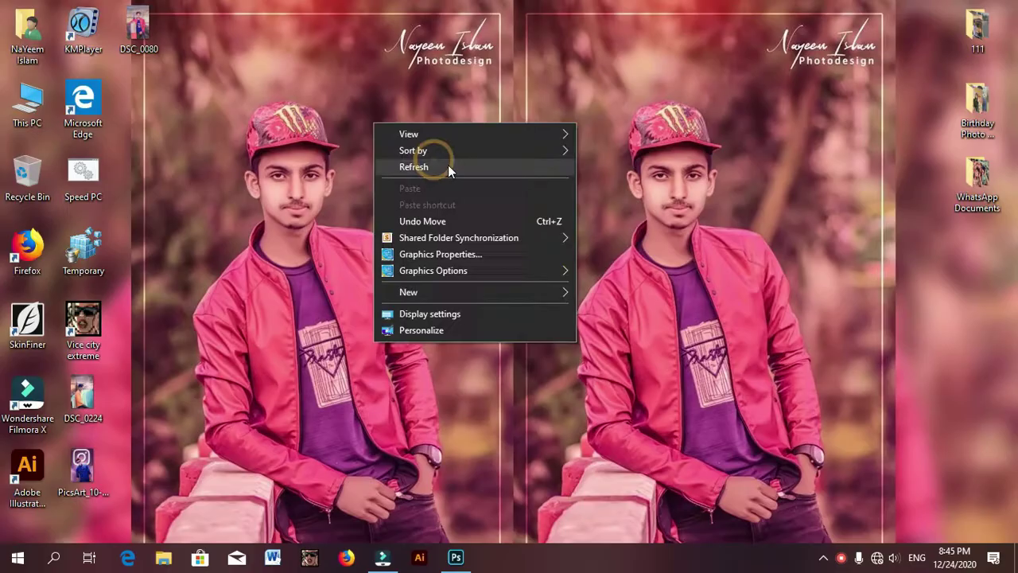
- Open IMG_0164.JPG from the Birthday Photo Editing folder in Photoshop
{"action": "left_click", "coordinate": [414, 167]}
{"action": "left_click", "coordinate": [456, 557]}
{"action": "left_click", "coordinate": [33, 8]}
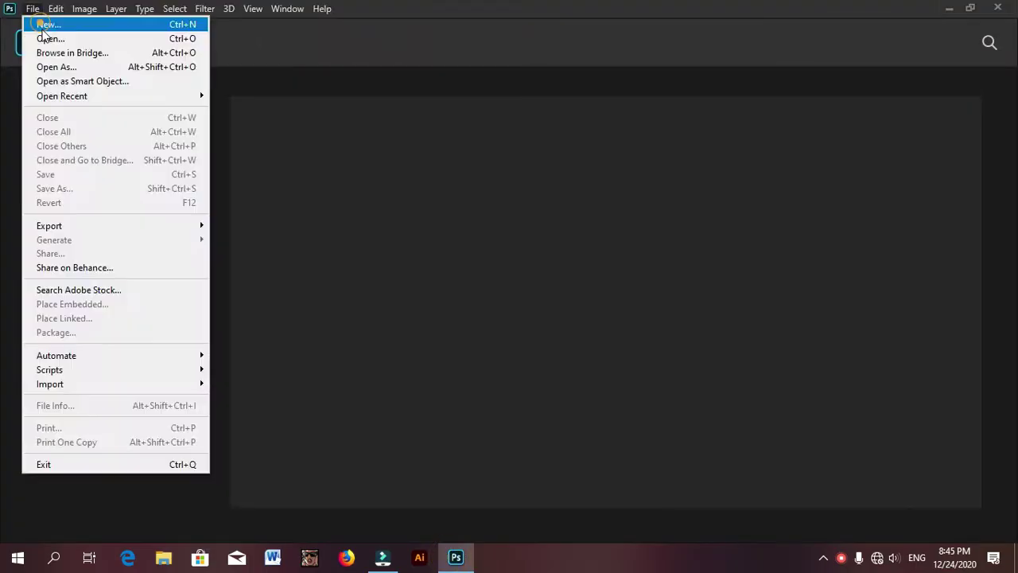
{"action": "left_click", "coordinate": [49, 38]}
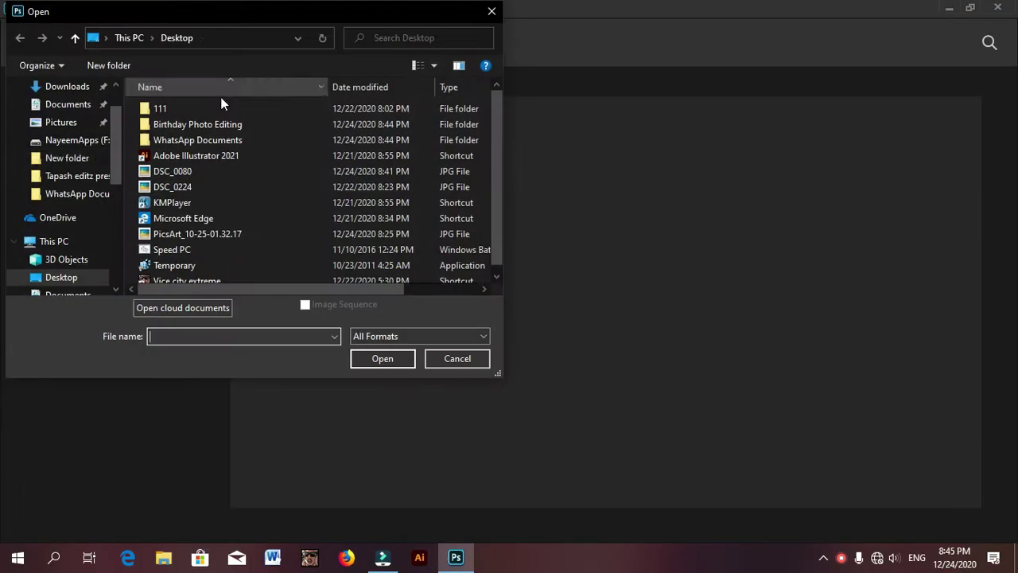
{"action": "double_click", "coordinate": [172, 126]}
{"action": "left_click_drag", "start_coordinate": [498, 372], "coordinate": [819, 528]}
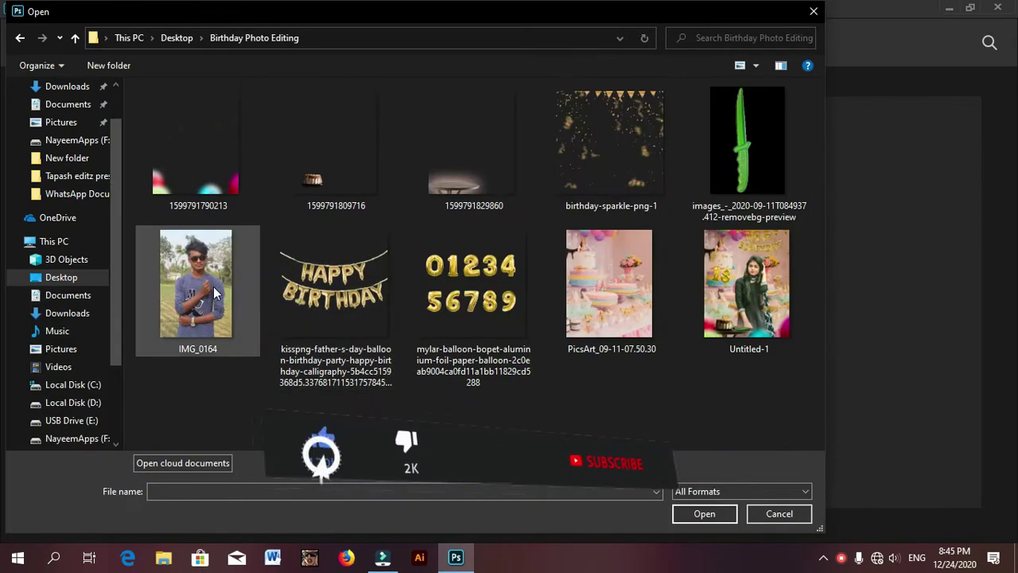
{"action": "double_click", "coordinate": [213, 292]}
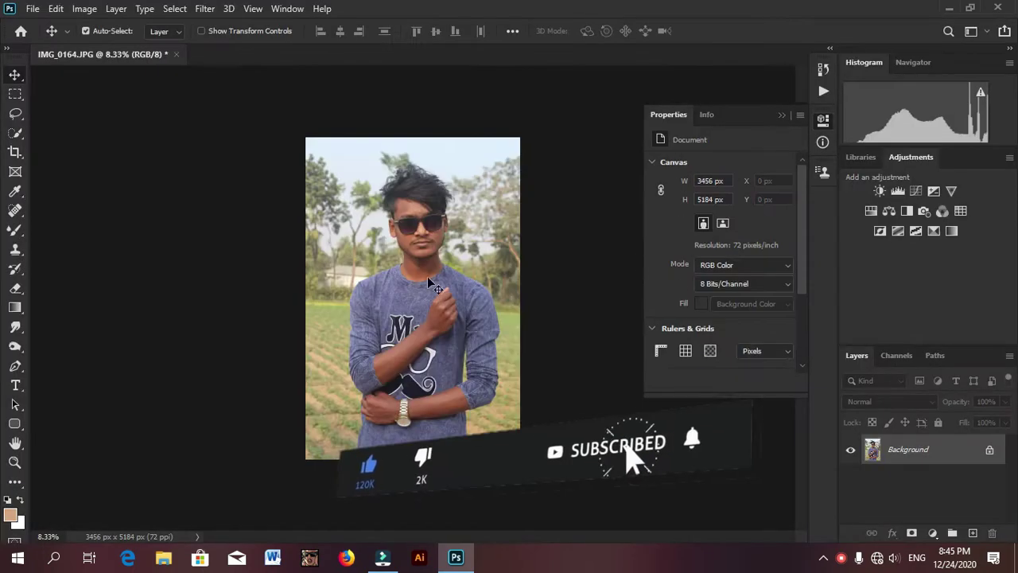
- Fit the photo on screen and apply Auto Contrast and Auto Tone
{"action": "left_click", "coordinate": [780, 116]}
{"action": "left_click_drag", "start_coordinate": [934, 350], "coordinate": [902, 318]}
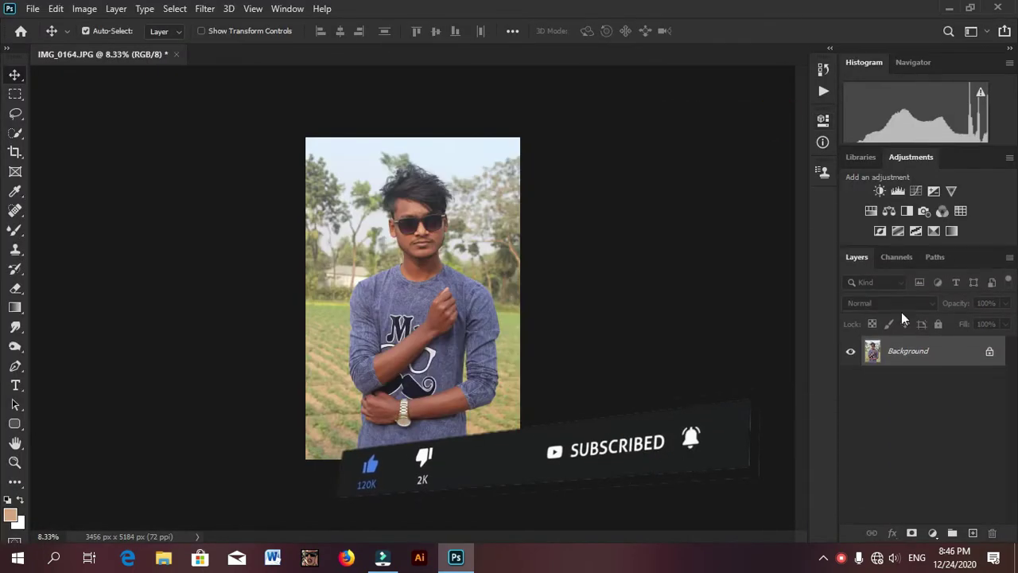
{"action": "key", "text": "ctrl+0"}
{"action": "left_click", "coordinate": [84, 8]}
{"action": "left_click", "coordinate": [111, 82]}
{"action": "left_click", "coordinate": [84, 8]}
{"action": "left_click", "coordinate": [111, 68]}
{"action": "left_click", "coordinate": [85, 8]}
{"action": "left_click", "coordinate": [102, 64]}
- Lift the shadows slightly with a Shadows/Highlights adjustment
{"action": "left_click", "coordinate": [84, 8]}
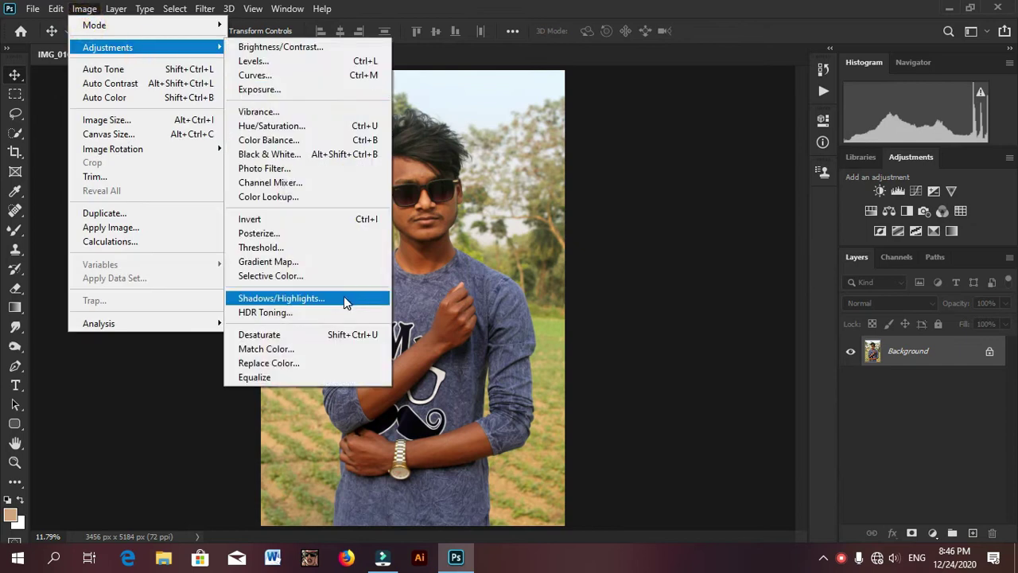
{"action": "left_click", "coordinate": [344, 298]}
{"action": "left_click_drag", "start_coordinate": [640, 211], "coordinate": [646, 211]}
{"action": "left_click", "coordinate": [830, 199]}
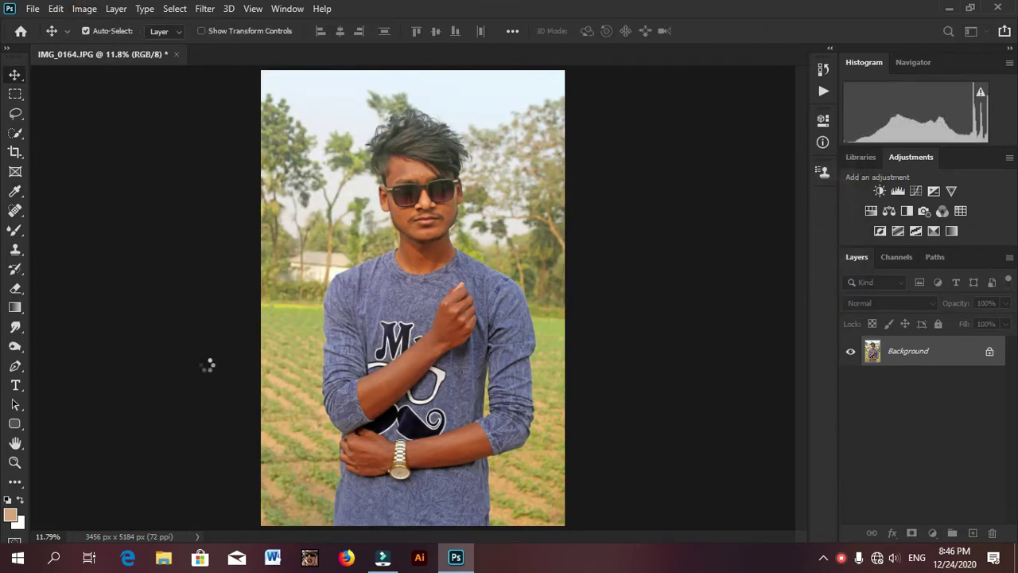
- Apply a Curves adjustment with the white point input pulled in to 253
{"action": "key", "text": "ctrl+m"}
{"action": "left_click_drag", "start_coordinate": [488, 58], "coordinate": [819, 124]}
{"action": "left_click_drag", "start_coordinate": [848, 392], "coordinate": [829, 396]}
{"action": "key", "text": "Return"}
- Apply Noiseware noise reduction to the whole photo at its Default preset
{"action": "left_click", "coordinate": [205, 8]}
{"action": "left_click", "coordinate": [403, 327]}
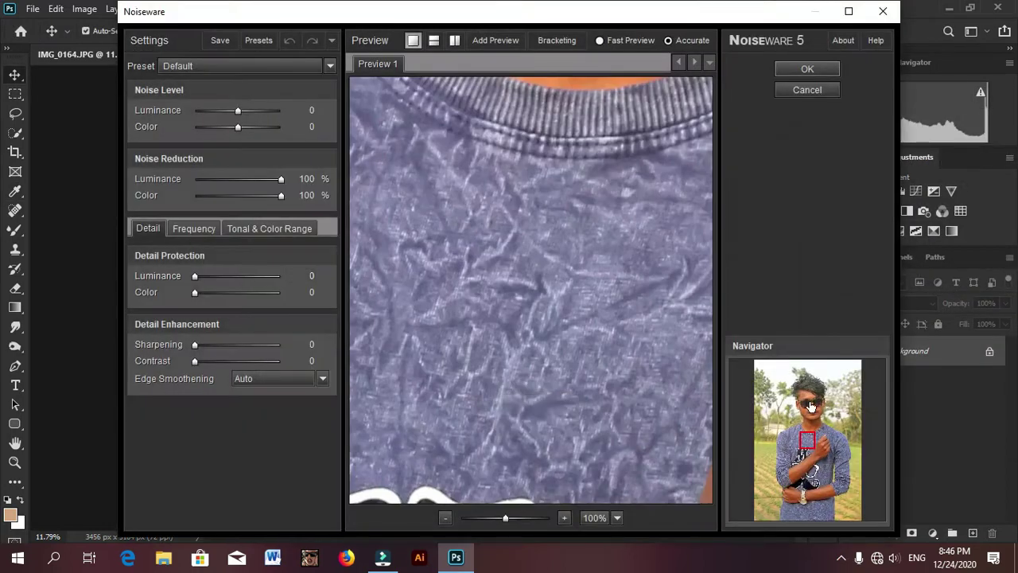
{"action": "left_click", "coordinate": [441, 518]}
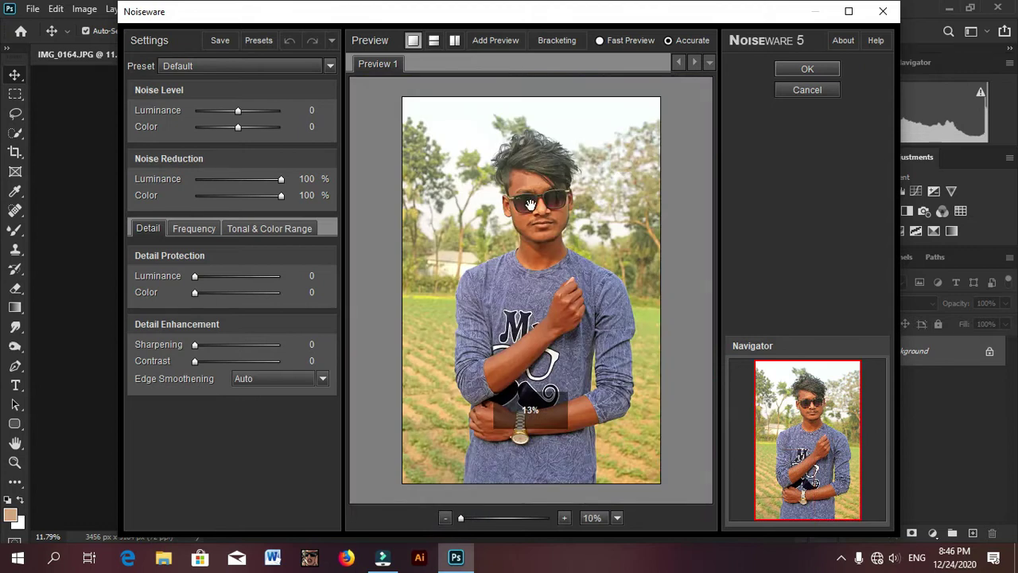
{"action": "left_click", "coordinate": [806, 68]}
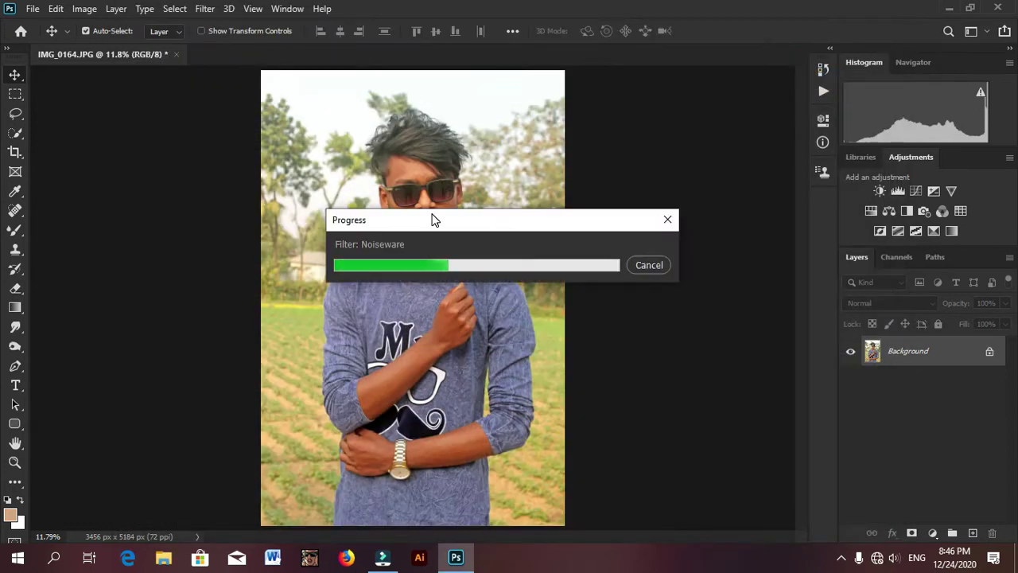
{"action": "left_click", "coordinate": [924, 61]}
{"action": "left_click", "coordinate": [205, 9]}
{"action": "left_click", "coordinate": [224, 101]}
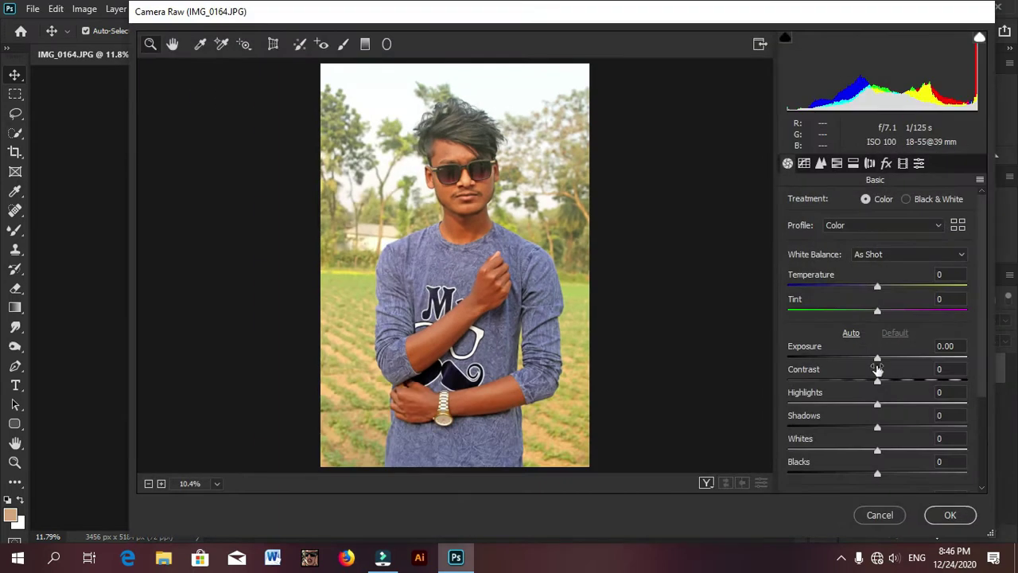
- In Camera Raw, set contrast +16, exposure +0.20 and Oranges saturation -14, then apply
{"action": "mouse_move", "coordinate": [877, 381]}
{"action": "left_mouse_down"}
{"action": "mouse_move", "coordinate": [891, 381]}
{"action": "mouse_move", "coordinate": [852, 407]}
{"action": "mouse_move", "coordinate": [897, 427]}
{"action": "mouse_move", "coordinate": [861, 450]}
{"action": "left_mouse_up"}
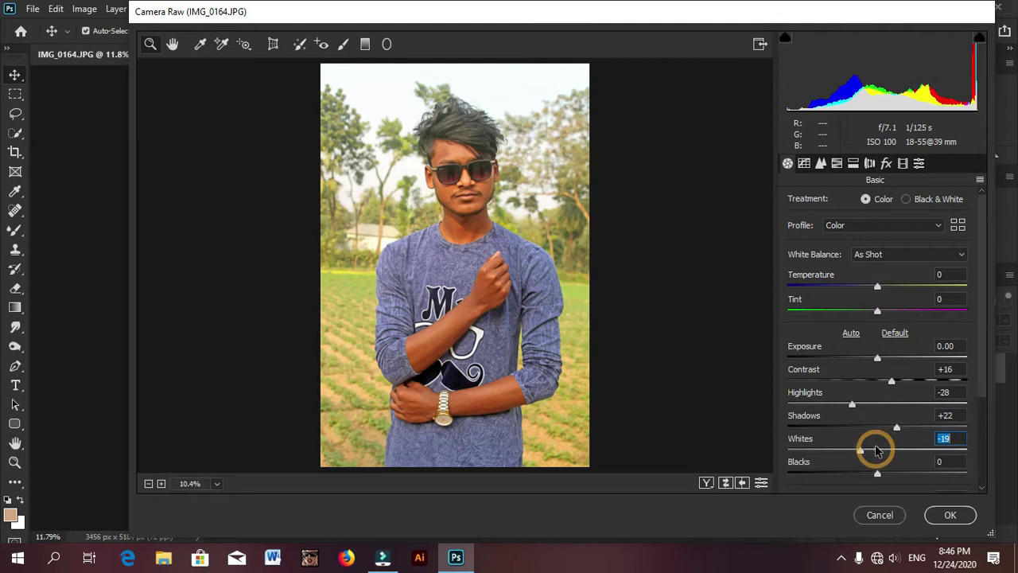
{"action": "scroll", "coordinate": [892, 404], "scroll_direction": "down", "scroll_amount": 1}
{"action": "left_click_drag", "start_coordinate": [879, 287], "coordinate": [882, 288]}
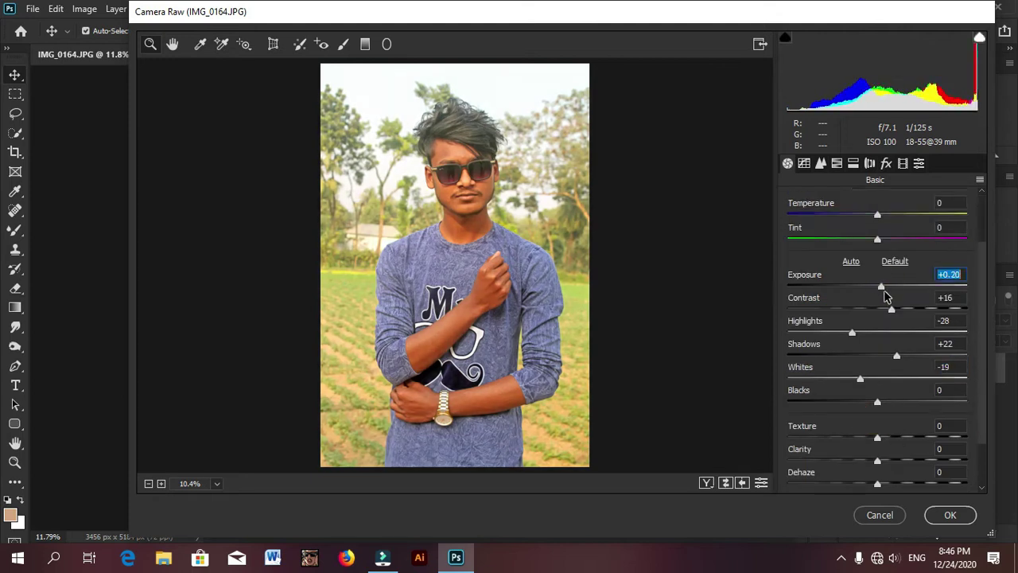
{"action": "key", "text": "ctrl+alt+4"}
{"action": "left_click", "coordinate": [888, 282]}
{"action": "left_click", "coordinate": [848, 203]}
{"action": "left_click_drag", "start_coordinate": [881, 282], "coordinate": [869, 282]}
{"action": "left_click", "coordinate": [949, 514]}
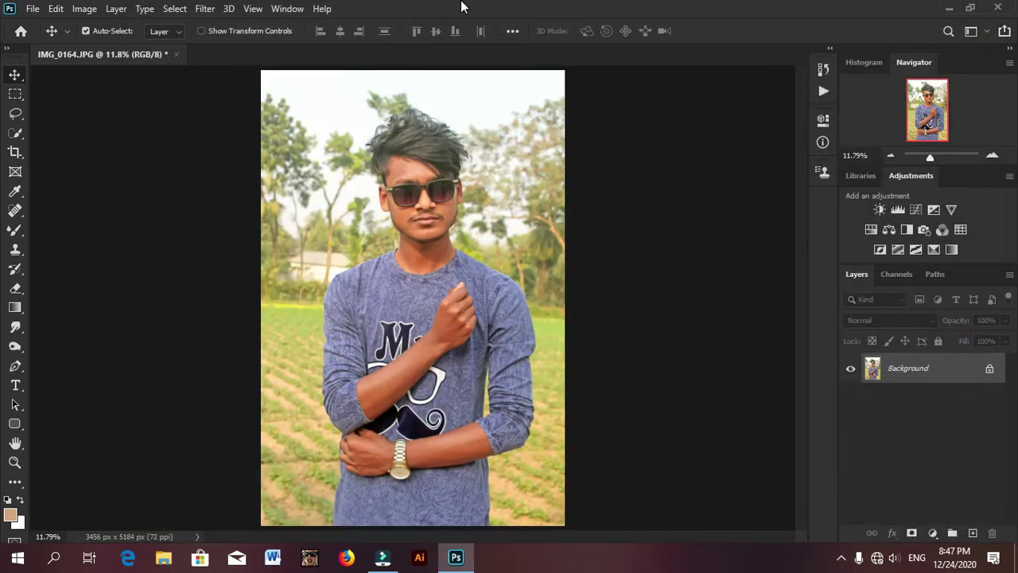
- Start a Pen-tool path with anchors up the shirt's left edge
{"action": "left_click", "coordinate": [15, 133]}
{"action": "scroll", "coordinate": [357, 337], "scroll_direction": "up", "scroll_amount": 3}
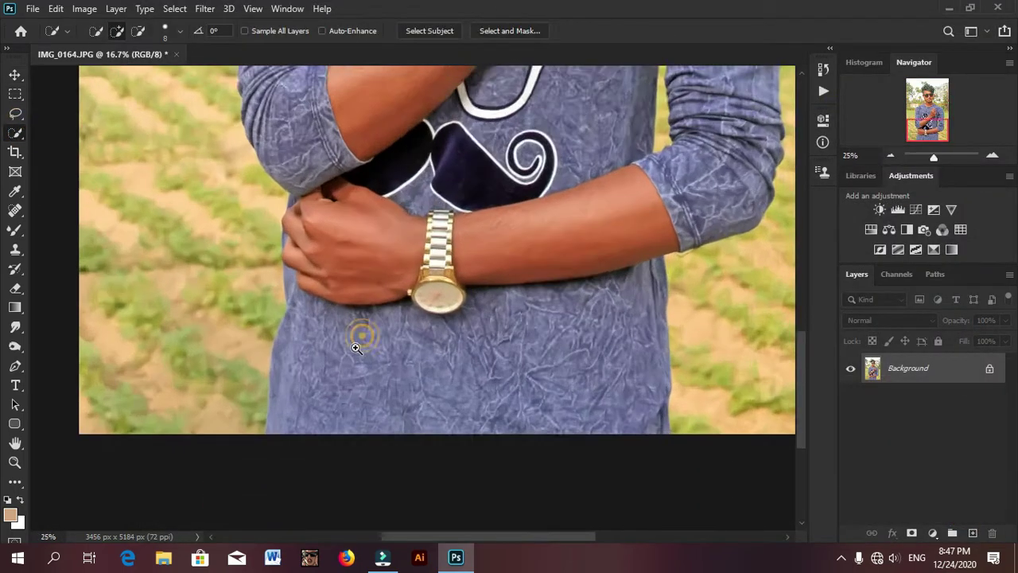
{"action": "scroll", "coordinate": [129, 329], "scroll_direction": "up", "scroll_amount": 2}
{"action": "key", "text": "p"}
{"action": "scroll", "coordinate": [268, 454], "scroll_direction": "up", "scroll_amount": 1}
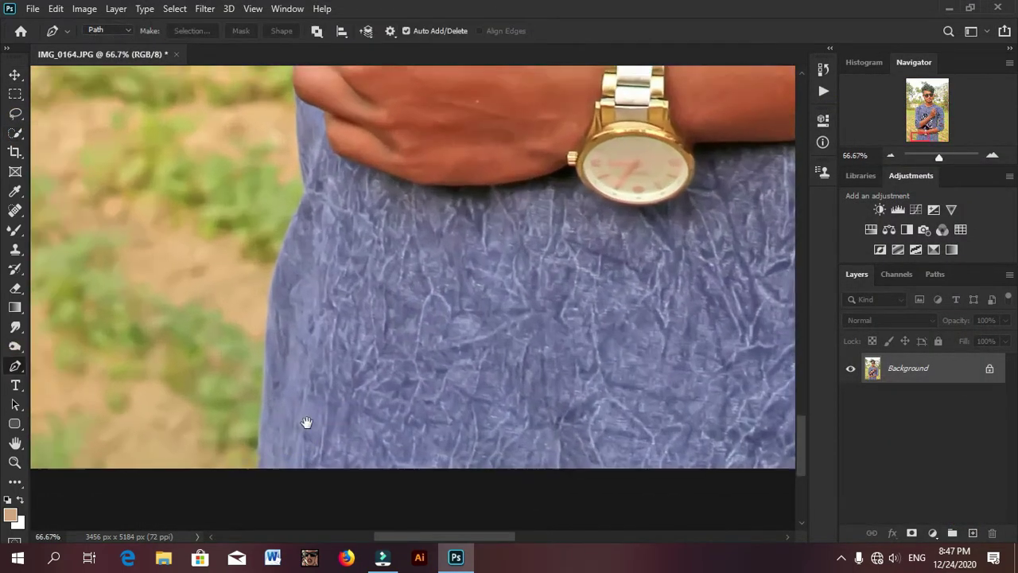
{"action": "left_click_drag", "start_coordinate": [265, 354], "coordinate": [267, 316]}
{"action": "left_click_drag", "start_coordinate": [289, 236], "coordinate": [292, 338]}
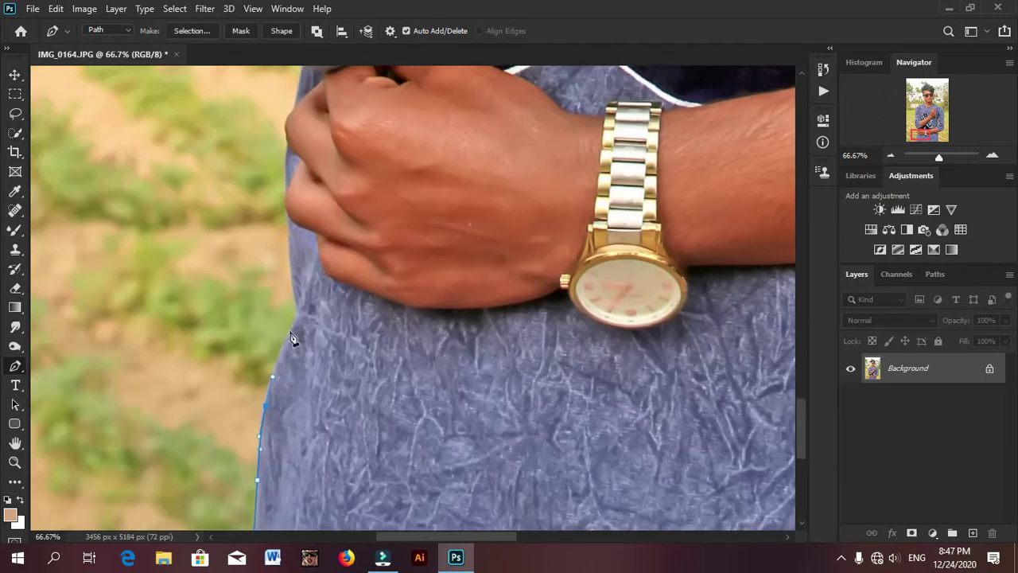
{"action": "scroll", "coordinate": [291, 275], "scroll_direction": "up", "scroll_amount": 2}
{"action": "left_click", "coordinate": [284, 257]}
{"action": "scroll", "coordinate": [287, 246], "scroll_direction": "up", "scroll_amount": 2}
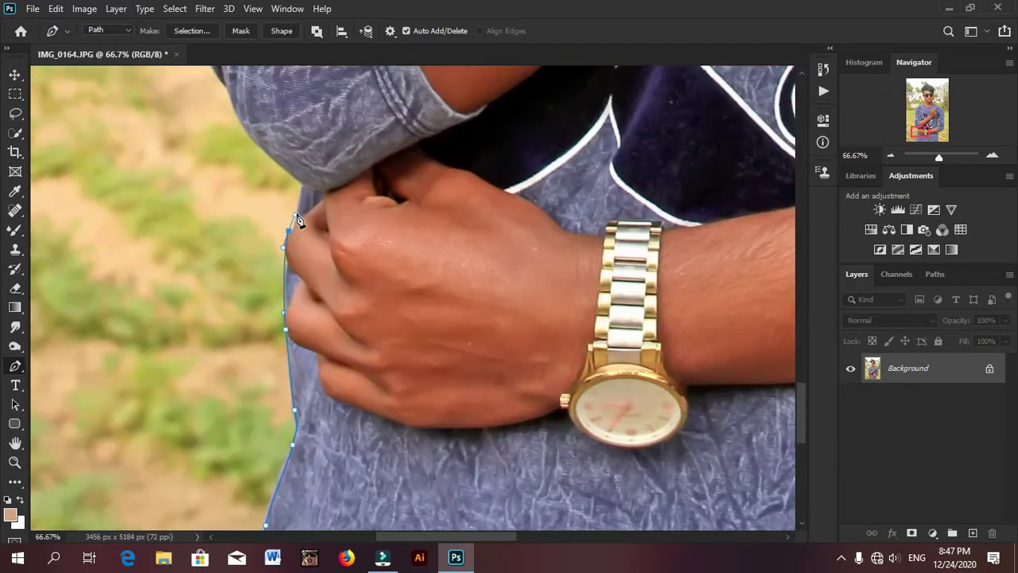
{"action": "scroll", "coordinate": [296, 219], "scroll_direction": "up", "scroll_amount": 1}
{"action": "left_click", "coordinate": [305, 245]}
{"action": "scroll", "coordinate": [306, 244], "scroll_direction": "up", "scroll_amount": 1}
{"action": "scroll", "coordinate": [278, 291], "scroll_direction": "up", "scroll_amount": 2}
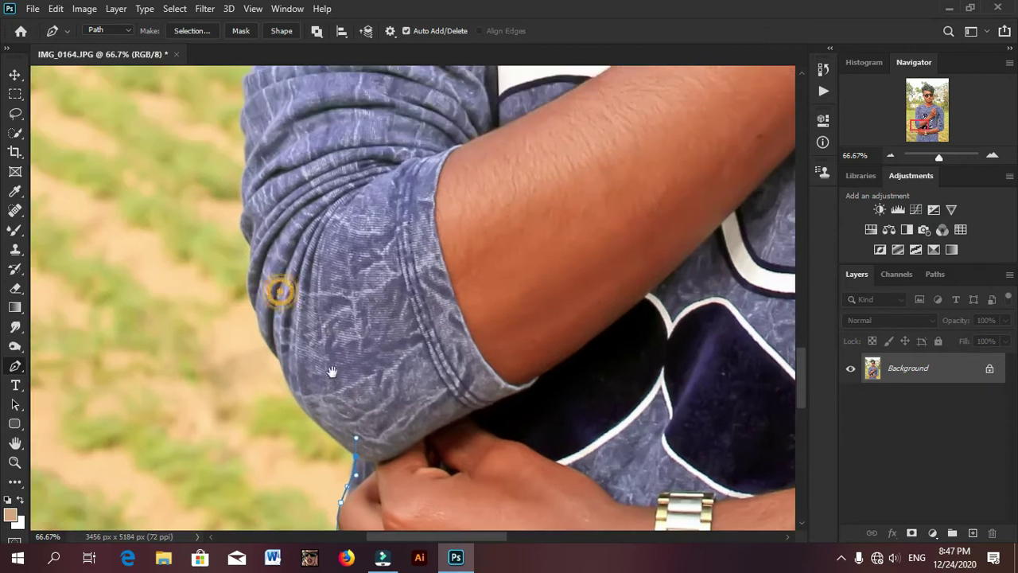
{"action": "scroll", "coordinate": [293, 377], "scroll_direction": "up", "scroll_amount": 1}
- Continue the path with anchors up the left sleeve edge
{"action": "left_click", "coordinate": [281, 400]}
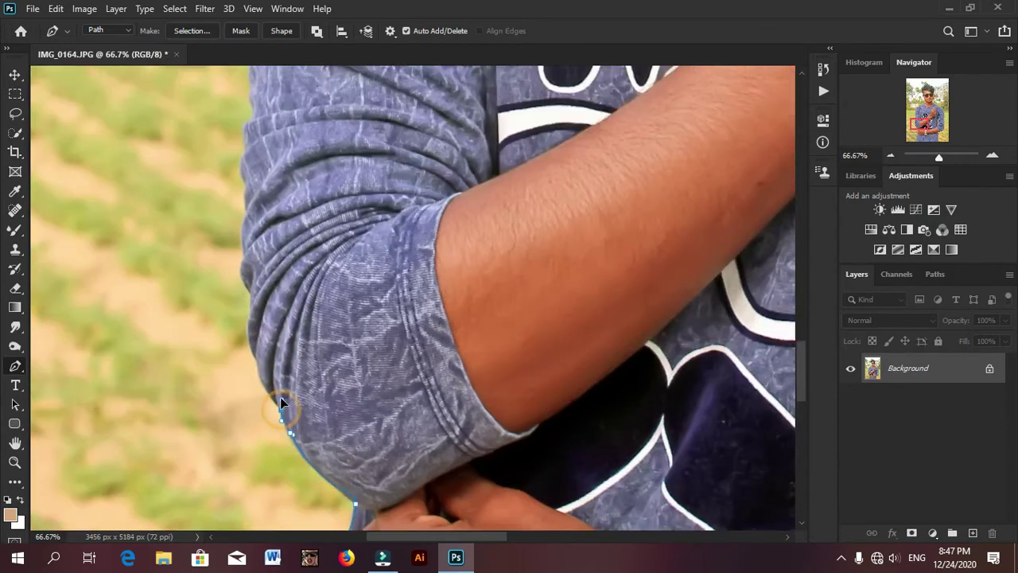
{"action": "left_click", "coordinate": [256, 371]}
{"action": "scroll", "coordinate": [248, 366], "scroll_direction": "up", "scroll_amount": 1}
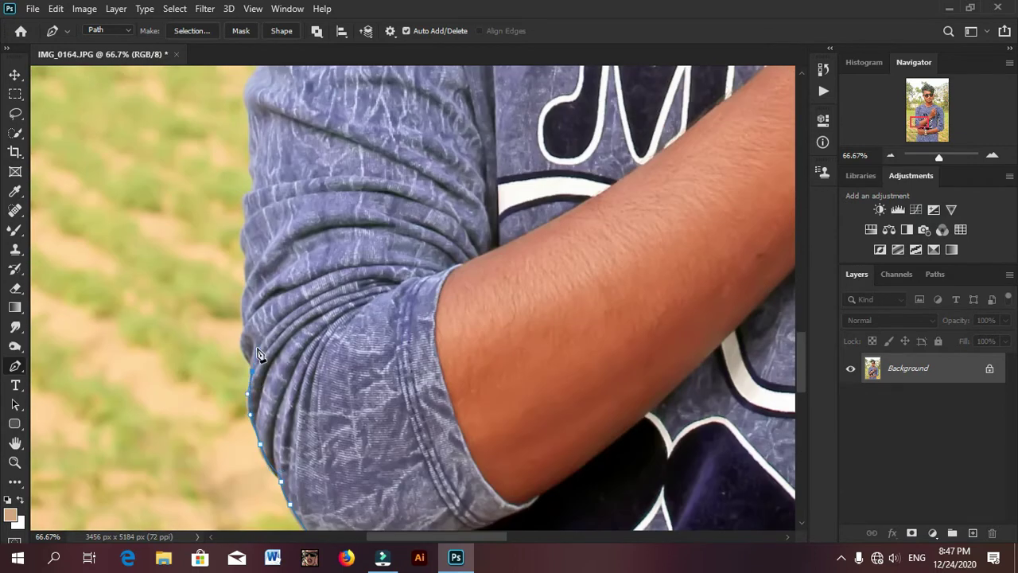
{"action": "scroll", "coordinate": [259, 354], "scroll_direction": "up", "scroll_amount": 1}
{"action": "left_click", "coordinate": [247, 369]}
{"action": "scroll", "coordinate": [245, 385], "scroll_direction": "up", "scroll_amount": 1}
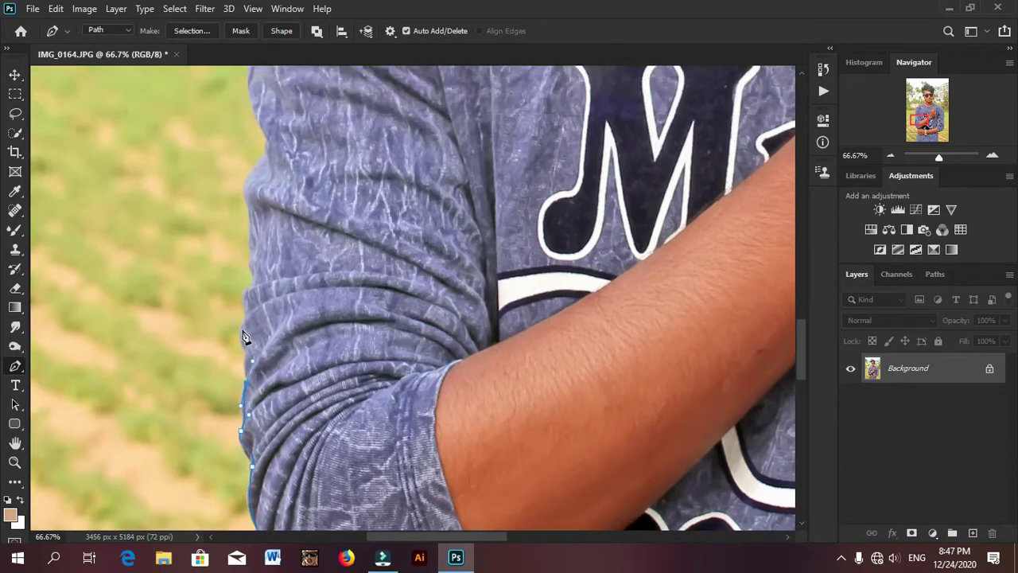
{"action": "left_click", "coordinate": [244, 341]}
{"action": "scroll", "coordinate": [247, 350], "scroll_direction": "up", "scroll_amount": 1}
{"action": "scroll", "coordinate": [249, 309], "scroll_direction": "up", "scroll_amount": 1}
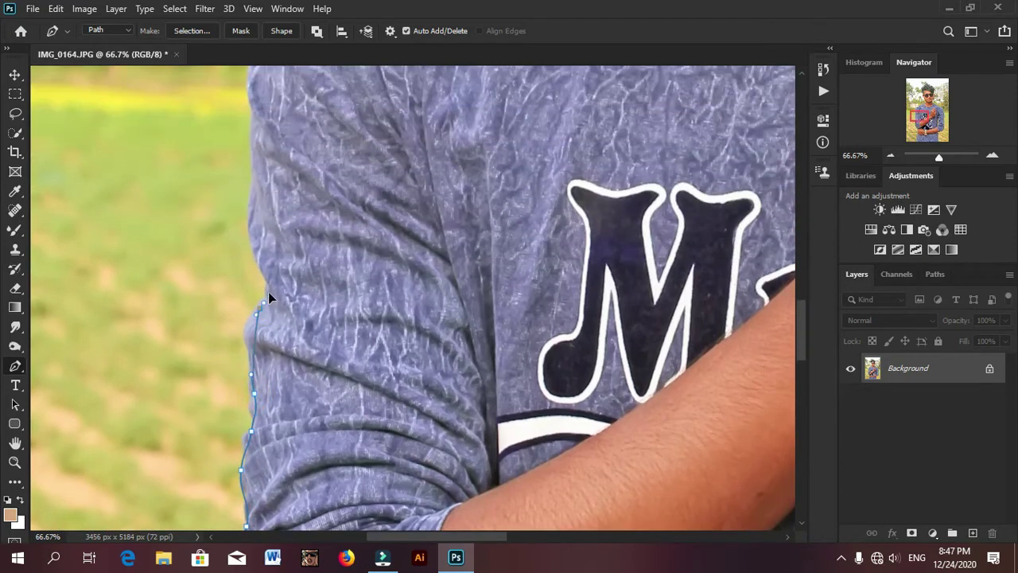
{"action": "left_click_drag", "start_coordinate": [259, 308], "coordinate": [279, 282]}
{"action": "scroll", "coordinate": [261, 285], "scroll_direction": "up", "scroll_amount": 1}
{"action": "scroll", "coordinate": [255, 318], "scroll_direction": "up", "scroll_amount": 2}
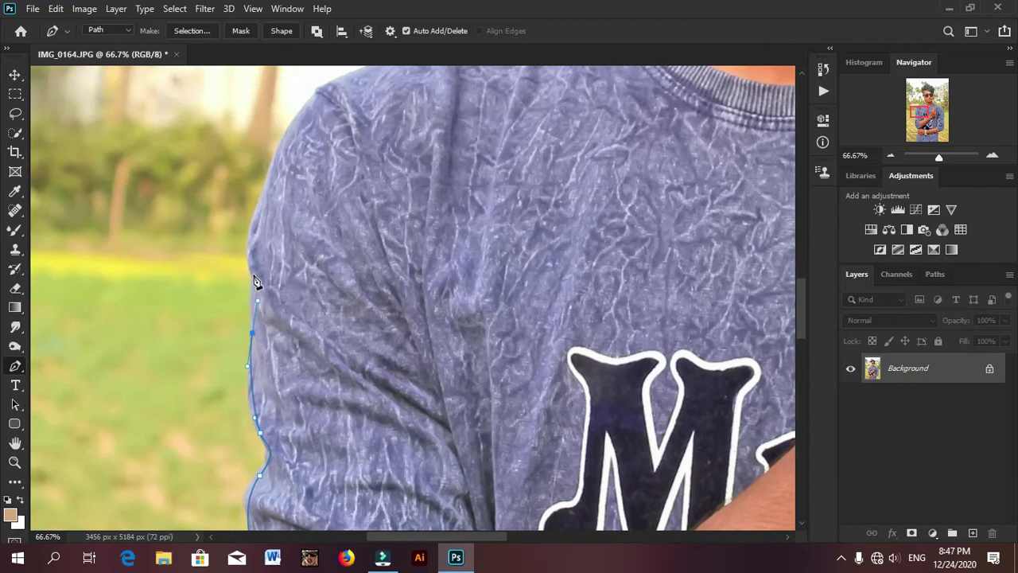
{"action": "left_click", "coordinate": [253, 248]}
{"action": "scroll", "coordinate": [271, 269], "scroll_direction": "up", "scroll_amount": 1}
{"action": "scroll", "coordinate": [294, 260], "scroll_direction": "up", "scroll_amount": 2}
- Carry the path over the shoulder and collar to the jawline
{"action": "left_click_drag", "start_coordinate": [323, 268], "coordinate": [364, 236]}
{"action": "scroll", "coordinate": [382, 318], "scroll_direction": "up", "scroll_amount": 1}
{"action": "scroll", "coordinate": [445, 342], "scroll_direction": "up", "scroll_amount": 1}
{"action": "left_click_drag", "start_coordinate": [495, 323], "coordinate": [513, 311]}
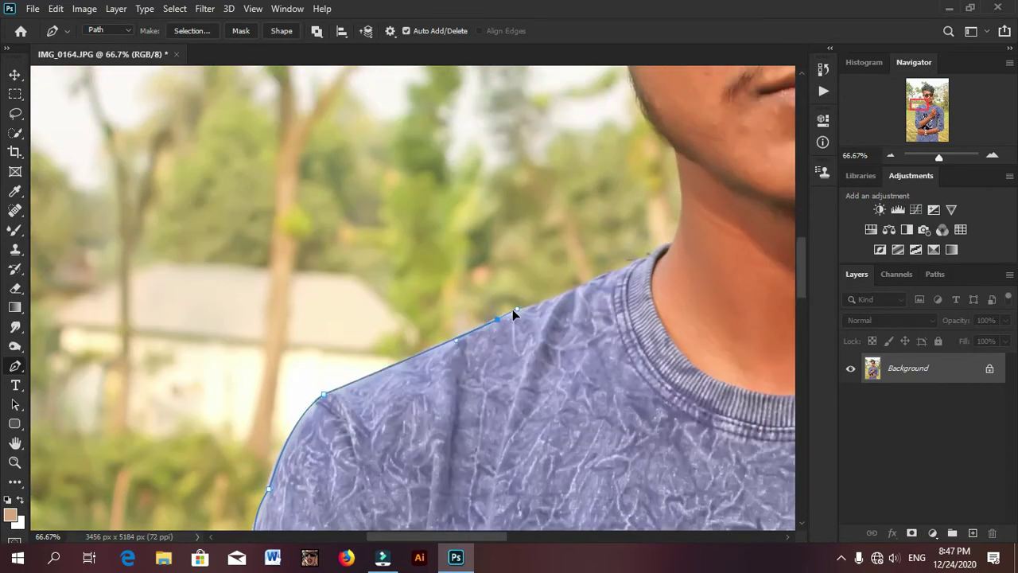
{"action": "key", "text": "ctrl+plus"}
{"action": "scroll", "coordinate": [565, 342], "scroll_direction": "up", "scroll_amount": 1}
{"action": "mouse_move", "coordinate": [542, 362]}
{"action": "left_mouse_down"}
{"action": "mouse_move", "coordinate": [565, 354]}
{"action": "mouse_move", "coordinate": [555, 354]}
{"action": "left_mouse_up"}
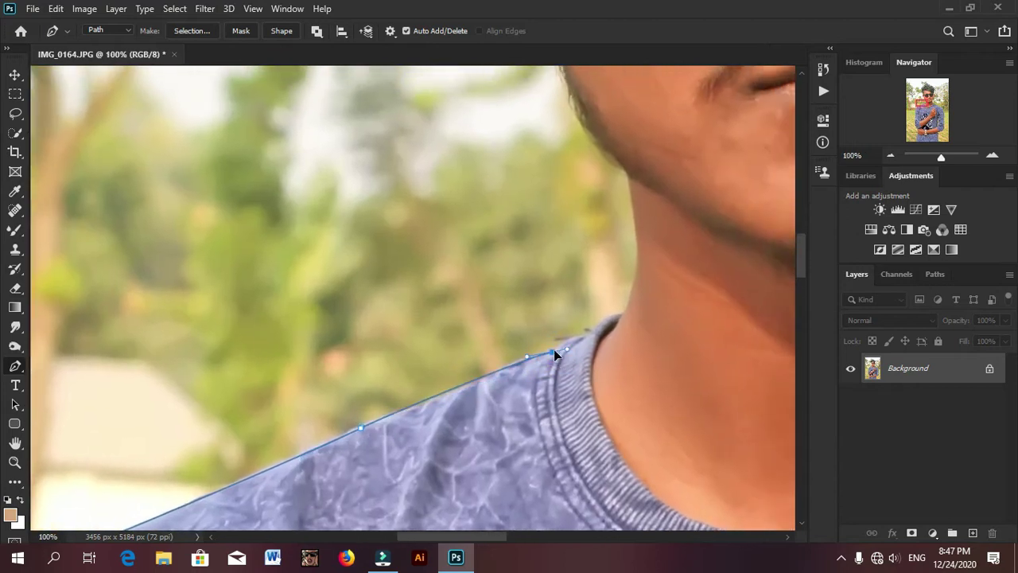
{"action": "scroll", "coordinate": [636, 329], "scroll_direction": "up", "scroll_amount": 2}
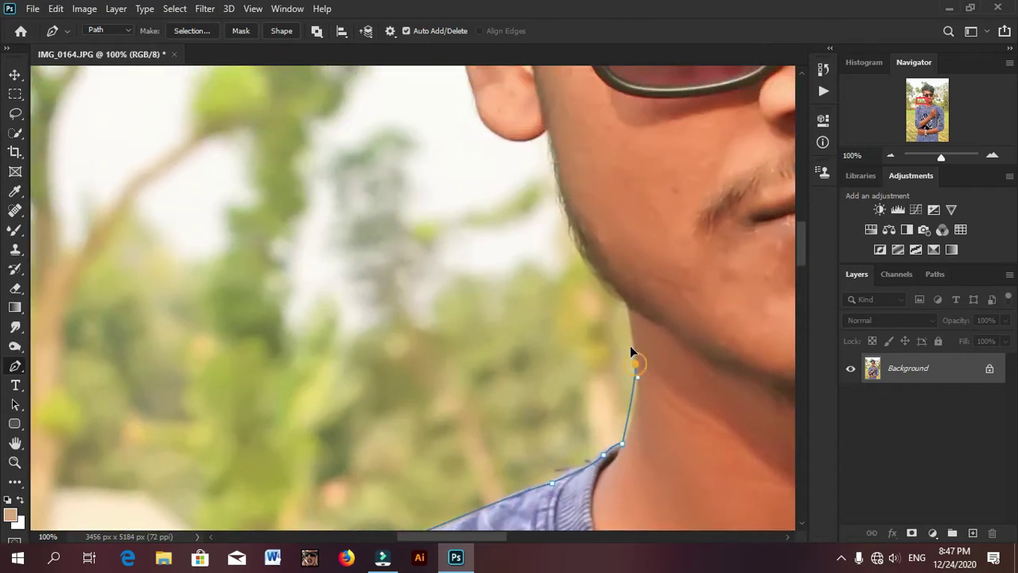
{"action": "scroll", "coordinate": [635, 365], "scroll_direction": "up", "scroll_amount": 1}
{"action": "left_click", "coordinate": [625, 358]}
{"action": "scroll", "coordinate": [552, 338], "scroll_direction": "up", "scroll_amount": 1}
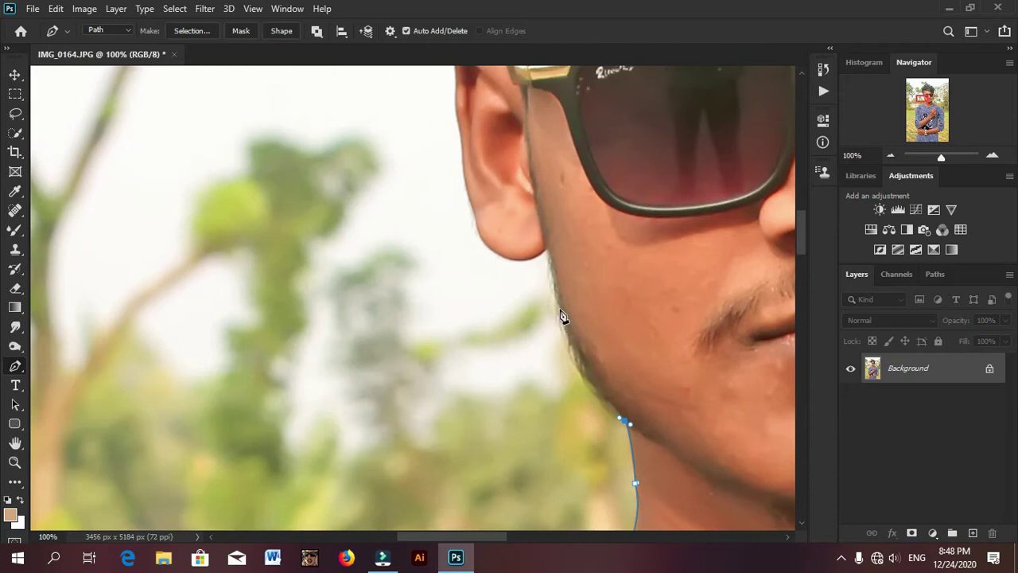
{"action": "scroll", "coordinate": [553, 287], "scroll_direction": "up", "scroll_amount": 2}
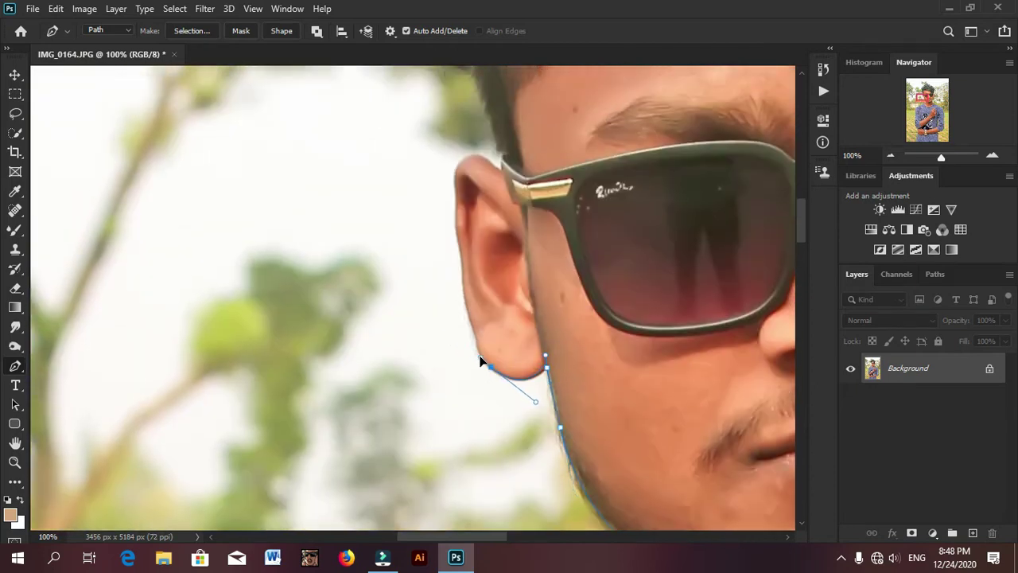
- Trace the path around the ear and up the hair edge
{"action": "left_click", "coordinate": [463, 283]}
{"action": "scroll", "coordinate": [456, 282], "scroll_direction": "up", "scroll_amount": 1}
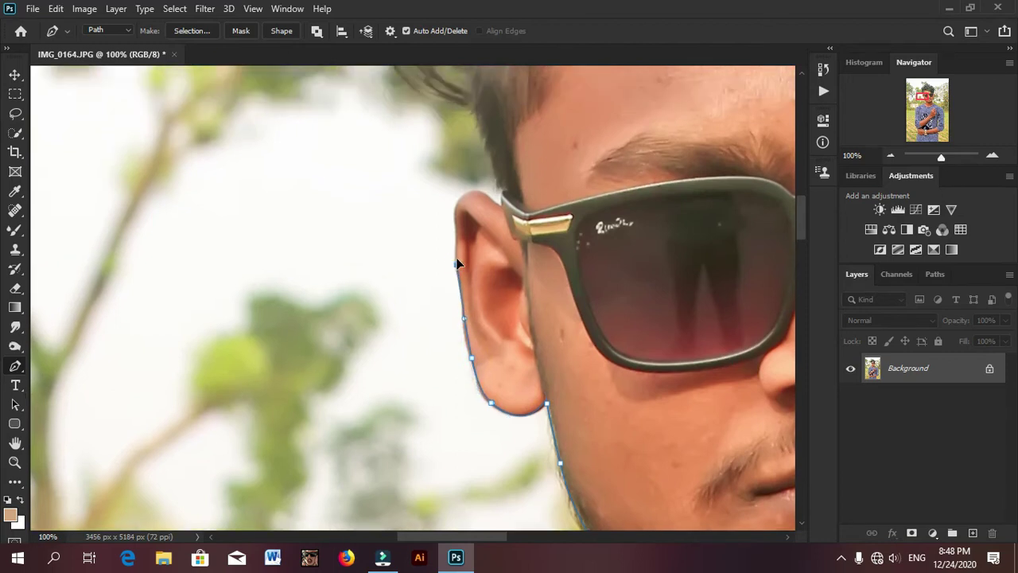
{"action": "left_click", "coordinate": [457, 263]}
{"action": "scroll", "coordinate": [456, 272], "scroll_direction": "up", "scroll_amount": 2}
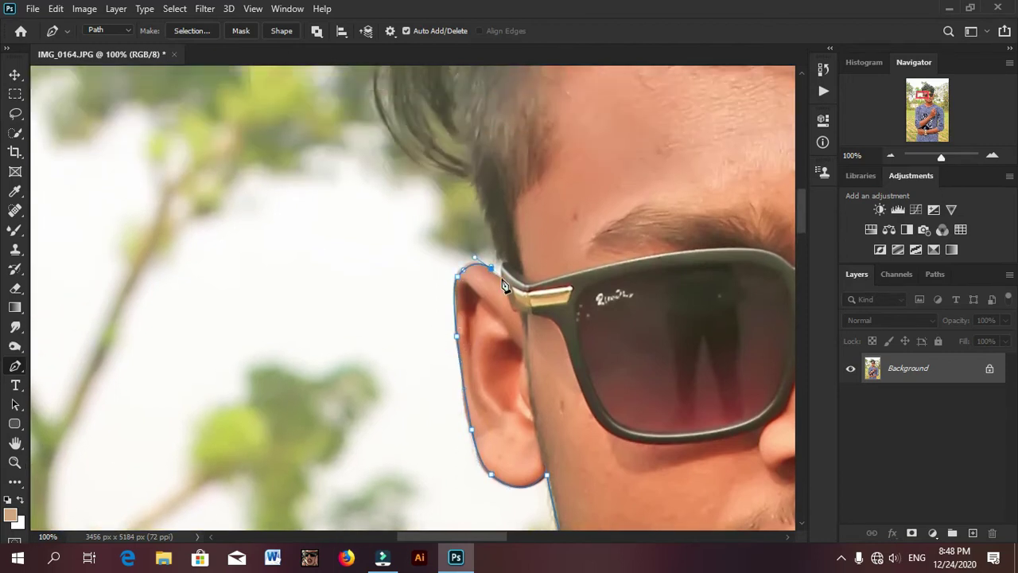
{"action": "left_click", "coordinate": [501, 278]}
{"action": "scroll", "coordinate": [501, 278], "scroll_direction": "up", "scroll_amount": 2}
{"action": "left_click", "coordinate": [470, 234]}
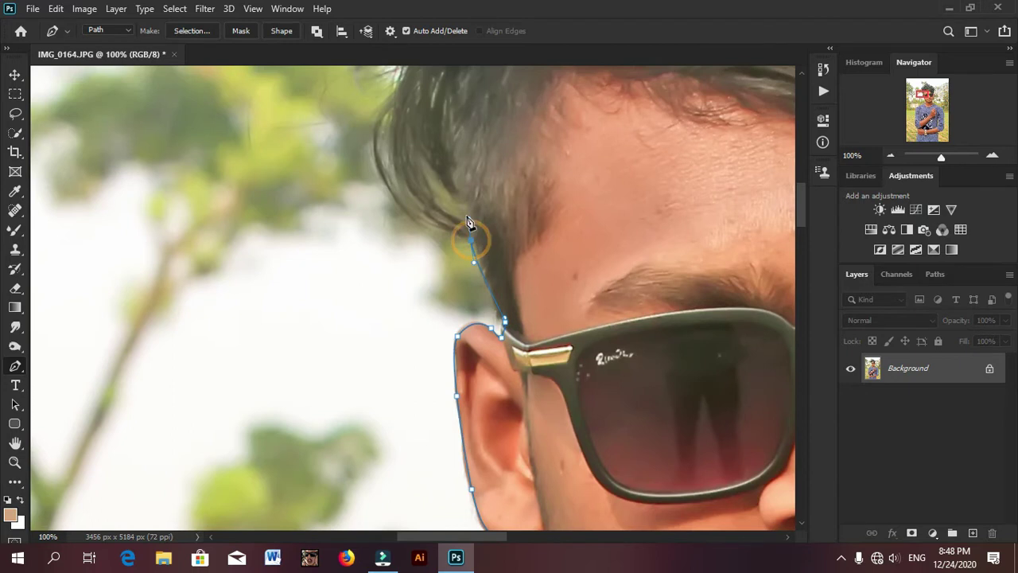
{"action": "scroll", "coordinate": [469, 239], "scroll_direction": "up", "scroll_amount": 5}
{"action": "left_click", "coordinate": [377, 365]}
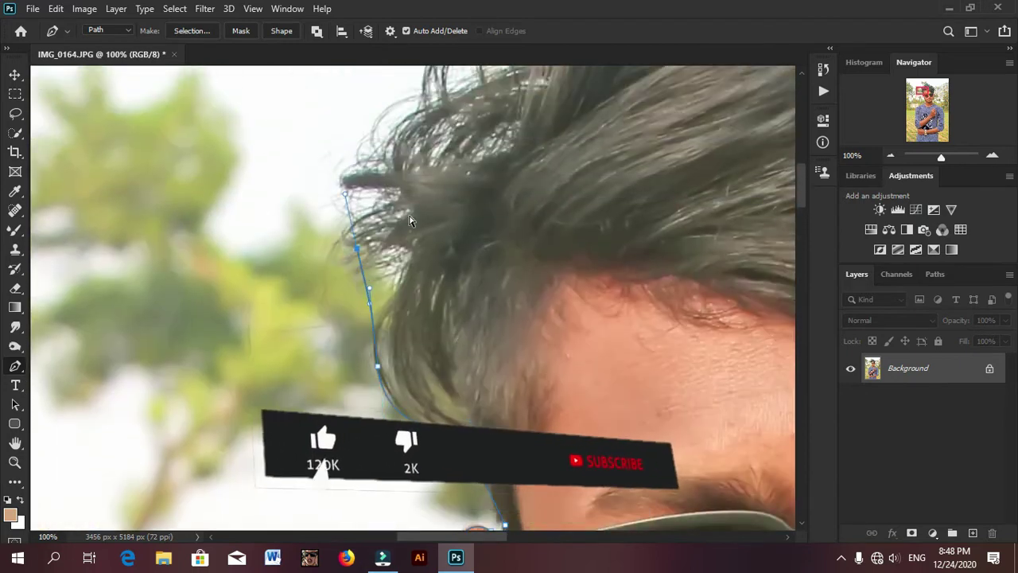
{"action": "scroll", "coordinate": [375, 271], "scroll_direction": "up", "scroll_amount": 3}
{"action": "left_click", "coordinate": [273, 227]}
{"action": "scroll", "coordinate": [302, 208], "scroll_direction": "up", "scroll_amount": 2}
{"action": "left_click", "coordinate": [275, 241]}
- Outline across the top of the hair and down its right side to the glasses' arm
{"action": "left_click", "coordinate": [432, 154]}
{"action": "scroll", "coordinate": [432, 154], "scroll_direction": "right", "scroll_amount": 5}
{"action": "left_click", "coordinate": [317, 237]}
{"action": "left_click", "coordinate": [382, 274]}
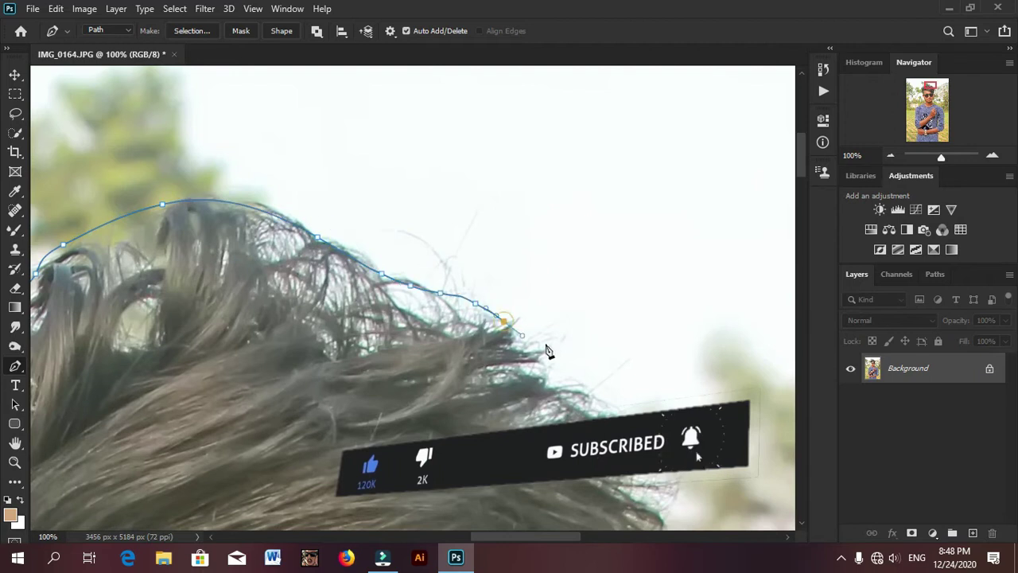
{"action": "scroll", "coordinate": [545, 352], "scroll_direction": "down", "scroll_amount": 3}
{"action": "left_click", "coordinate": [613, 363]}
{"action": "scroll", "coordinate": [613, 363], "scroll_direction": "right", "scroll_amount": 5}
{"action": "left_click", "coordinate": [363, 258]}
{"action": "scroll", "coordinate": [369, 274], "scroll_direction": "down", "scroll_amount": 2}
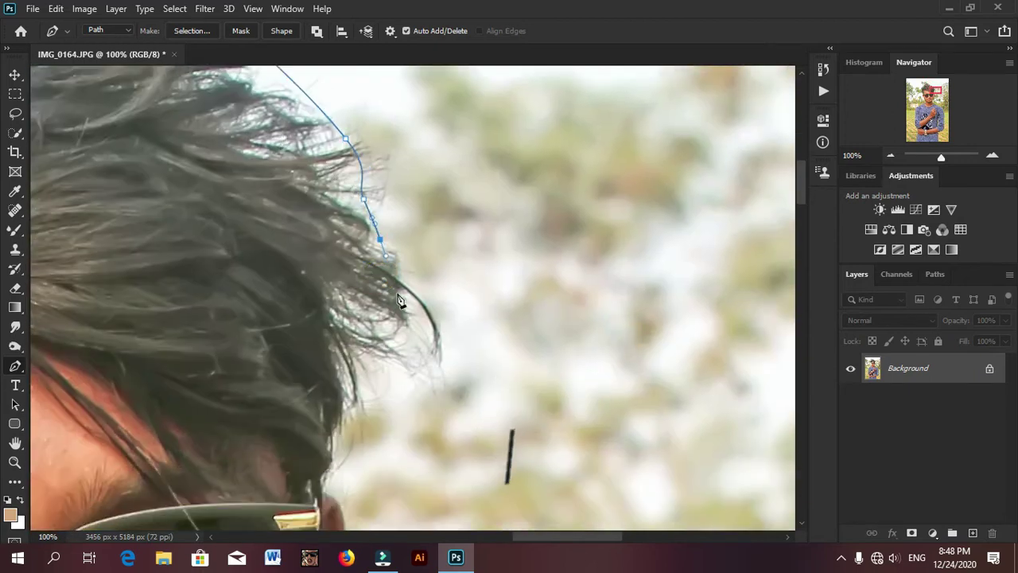
{"action": "left_click", "coordinate": [406, 308]}
{"action": "scroll", "coordinate": [402, 329], "scroll_direction": "down", "scroll_amount": 3}
{"action": "left_click", "coordinate": [361, 335]}
{"action": "left_click", "coordinate": [338, 351]}
{"action": "scroll", "coordinate": [345, 363], "scroll_direction": "down", "scroll_amount": 2}
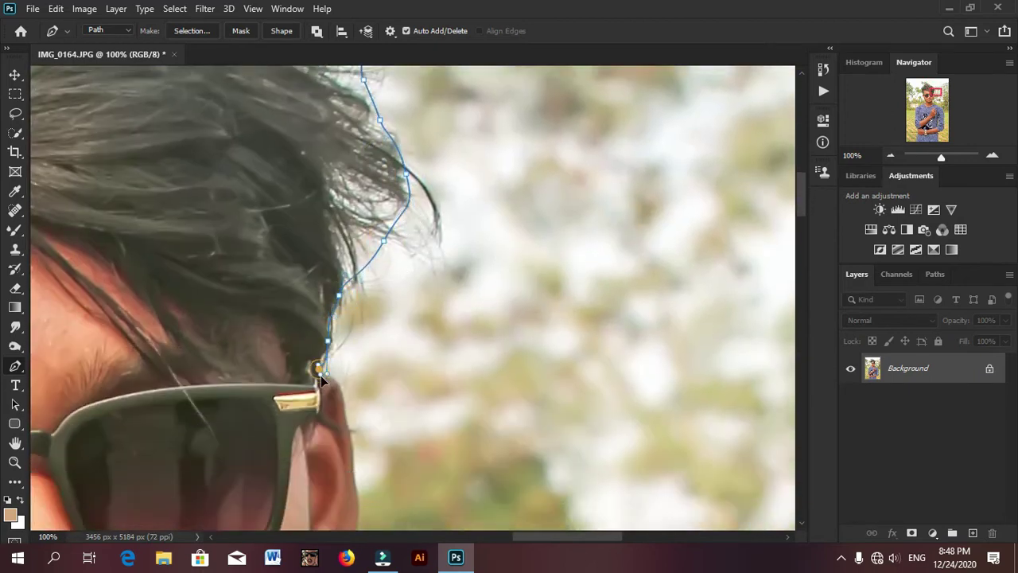
{"action": "scroll", "coordinate": [320, 375], "scroll_direction": "up", "scroll_amount": 1}
{"action": "scroll", "coordinate": [302, 334], "scroll_direction": "down", "scroll_amount": 1}
- Trace the right ear's edge down around the ear lobe
{"action": "left_click", "coordinate": [295, 316]}
{"action": "scroll", "coordinate": [287, 324], "scroll_direction": "down", "scroll_amount": 1}
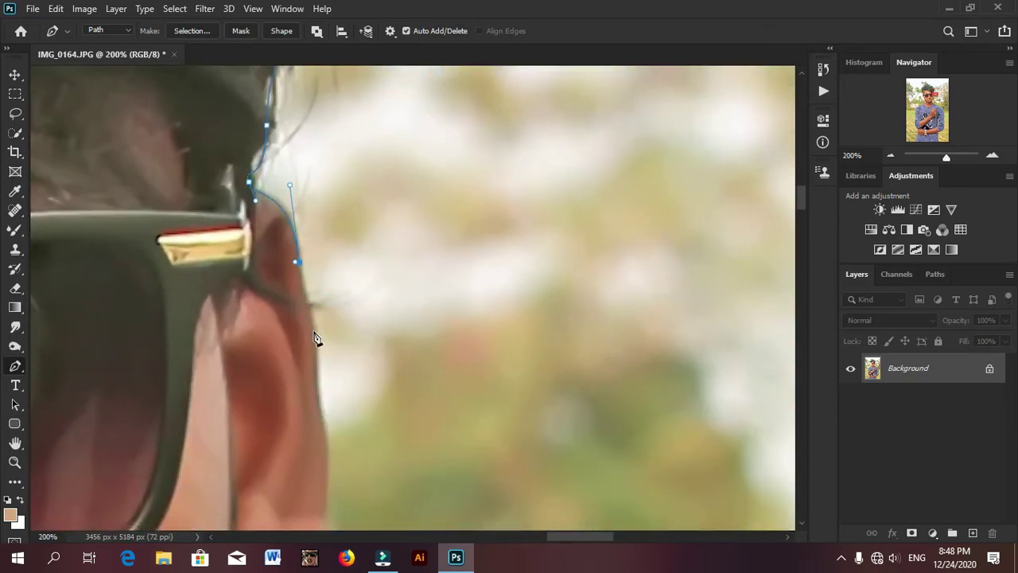
{"action": "left_click", "coordinate": [315, 338]}
{"action": "scroll", "coordinate": [316, 338], "scroll_direction": "down", "scroll_amount": 2}
{"action": "left_click", "coordinate": [325, 364]}
{"action": "scroll", "coordinate": [334, 387], "scroll_direction": "down", "scroll_amount": 4}
{"action": "left_click", "coordinate": [327, 305]}
{"action": "left_click", "coordinate": [290, 352]}
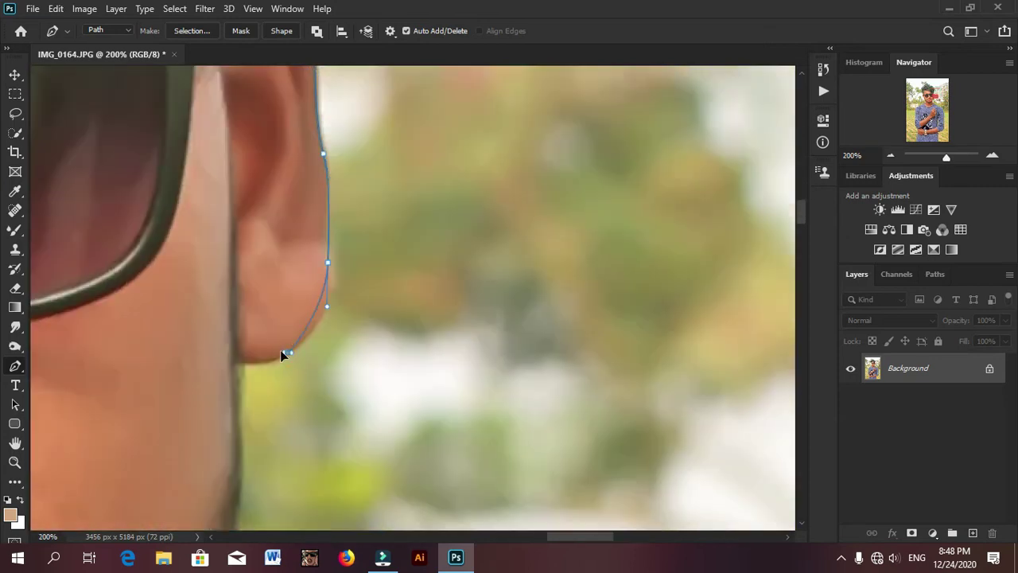
{"action": "scroll", "coordinate": [243, 346], "scroll_direction": "down", "scroll_amount": 1}
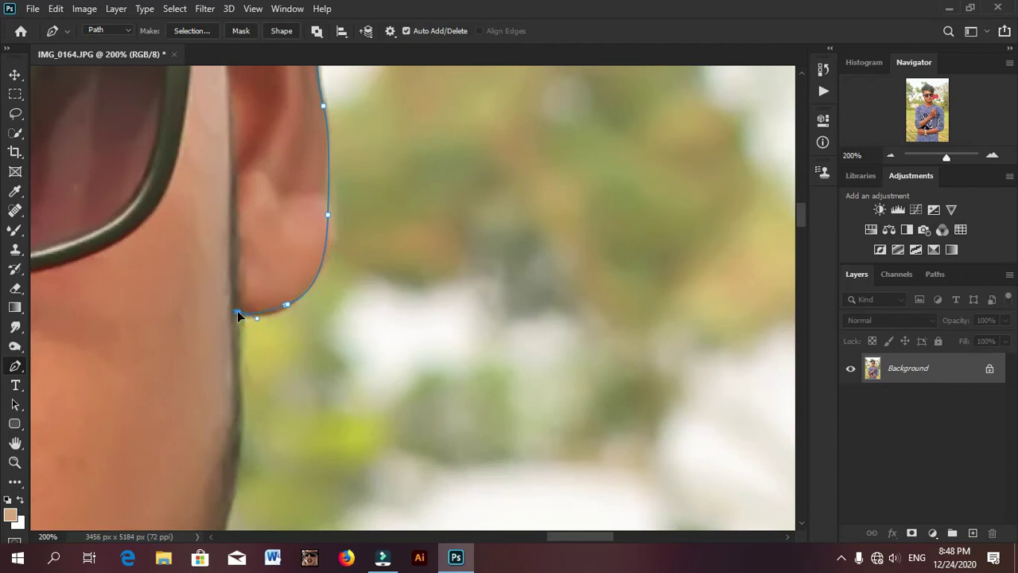
{"action": "scroll", "coordinate": [267, 350], "scroll_direction": "down", "scroll_amount": 1}
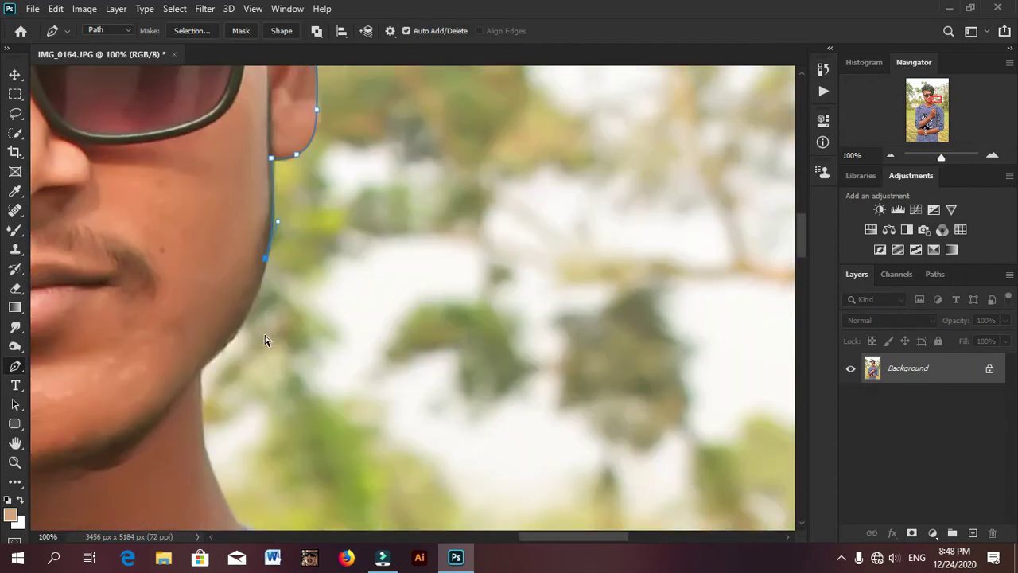
{"action": "scroll", "coordinate": [266, 337], "scroll_direction": "up", "scroll_amount": 1}
- Follow the jawline down to where the neck meets the shirt
{"action": "left_click", "coordinate": [284, 302]}
{"action": "left_click", "coordinate": [319, 268]}
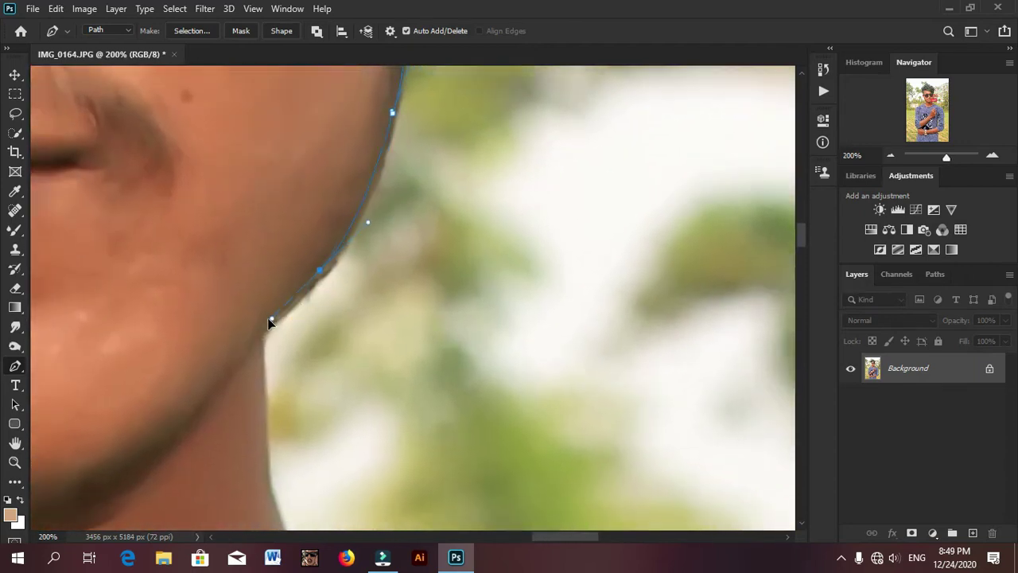
{"action": "scroll", "coordinate": [257, 296], "scroll_direction": "down", "scroll_amount": 1}
{"action": "scroll", "coordinate": [261, 285], "scroll_direction": "down", "scroll_amount": 2}
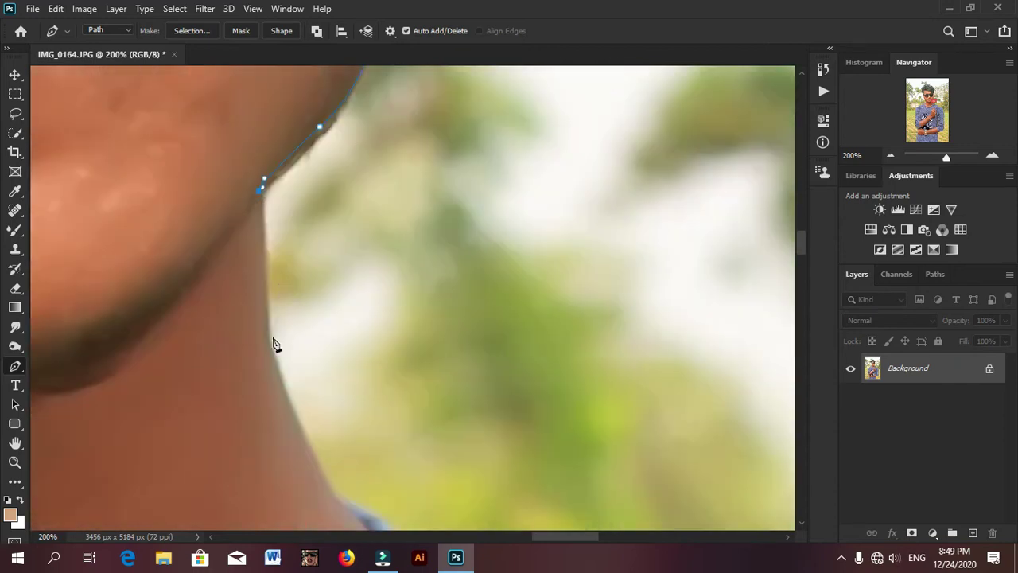
{"action": "scroll", "coordinate": [302, 372], "scroll_direction": "down", "scroll_amount": 2}
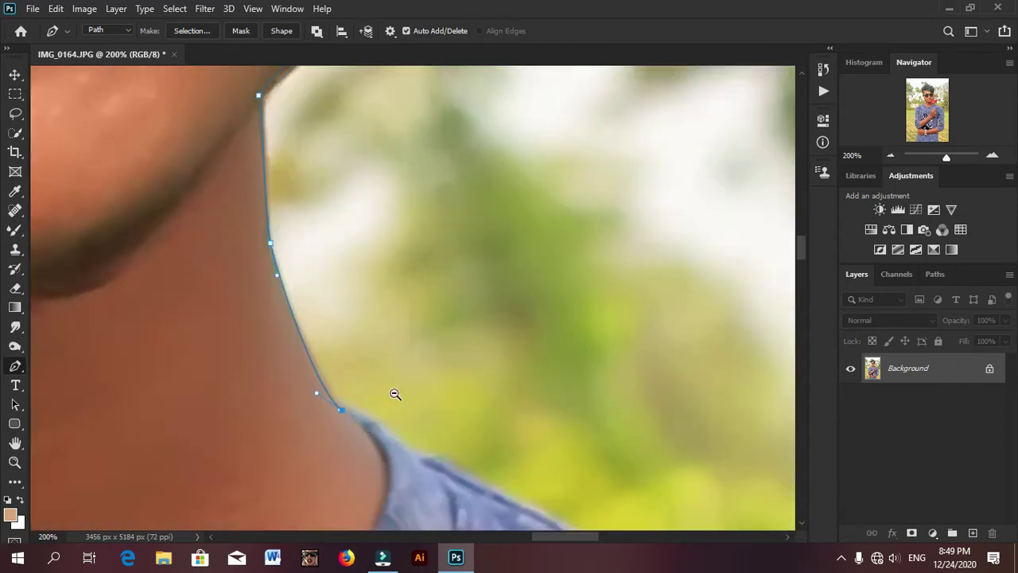
{"action": "scroll", "coordinate": [395, 393], "scroll_direction": "down", "scroll_amount": 2}
{"action": "scroll", "coordinate": [363, 326], "scroll_direction": "right", "scroll_amount": 4}
{"action": "scroll", "coordinate": [283, 375], "scroll_direction": "down", "scroll_amount": 3}
{"action": "scroll", "coordinate": [297, 243], "scroll_direction": "right", "scroll_amount": 3}
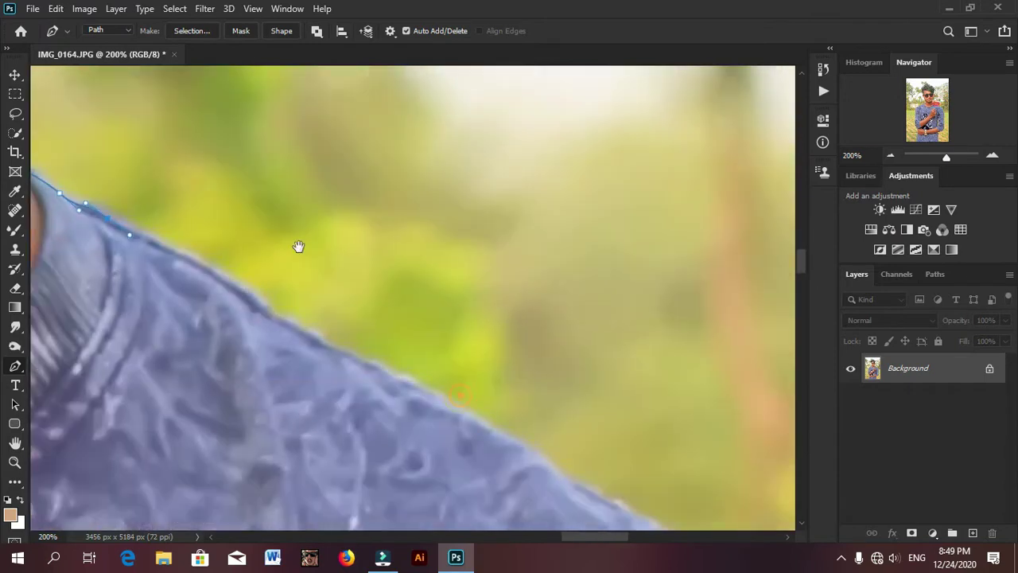
{"action": "left_click_drag", "start_coordinate": [261, 299], "coordinate": [285, 326]}
{"action": "scroll", "coordinate": [402, 364], "scroll_direction": "down", "scroll_amount": 3}
{"action": "scroll", "coordinate": [413, 268], "scroll_direction": "right", "scroll_amount": 3}
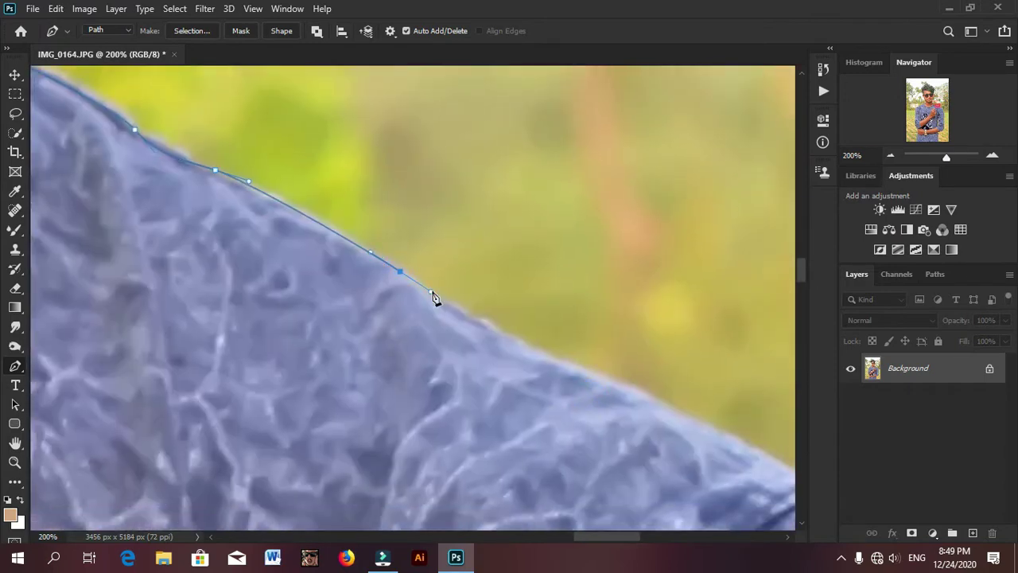
{"action": "scroll", "coordinate": [433, 296], "scroll_direction": "down", "scroll_amount": 2}
{"action": "scroll", "coordinate": [390, 245], "scroll_direction": "right", "scroll_amount": 4}
- Extend the path over the right shoulder and down the sleeve
{"action": "left_click", "coordinate": [473, 250], "text": "ctrl+alt"}
{"action": "left_click", "coordinate": [472, 249], "text": "ctrl+alt"}
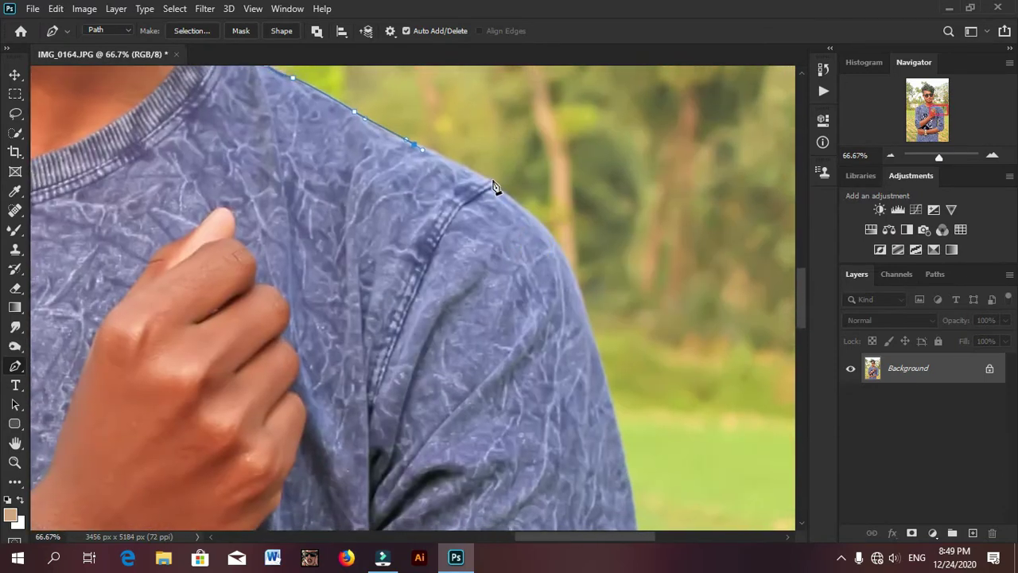
{"action": "left_click_drag", "start_coordinate": [557, 251], "coordinate": [569, 279]}
{"action": "scroll", "coordinate": [570, 278], "scroll_direction": "down", "scroll_amount": 1}
{"action": "scroll", "coordinate": [620, 342], "scroll_direction": "down", "scroll_amount": 1}
{"action": "left_click_drag", "start_coordinate": [612, 327], "coordinate": [621, 316]}
{"action": "scroll", "coordinate": [631, 397], "scroll_direction": "down", "scroll_amount": 1}
{"action": "left_click", "coordinate": [617, 365]}
{"action": "scroll", "coordinate": [615, 289], "scroll_direction": "down", "scroll_amount": 1}
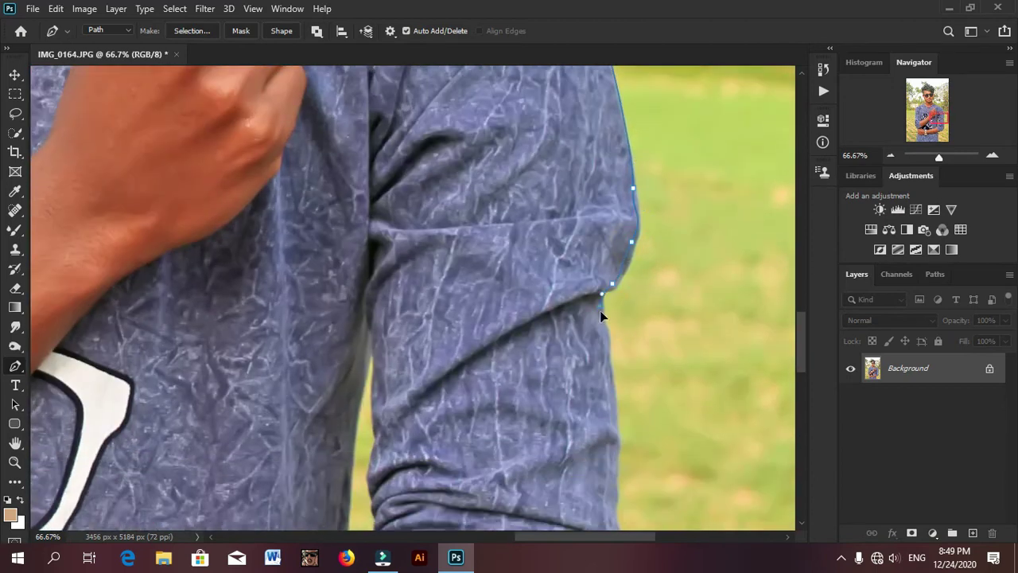
{"action": "scroll", "coordinate": [605, 318], "scroll_direction": "down", "scroll_amount": 1}
{"action": "left_click", "coordinate": [606, 291]}
{"action": "scroll", "coordinate": [616, 342], "scroll_direction": "down", "scroll_amount": 1}
{"action": "left_click", "coordinate": [616, 328]}
{"action": "scroll", "coordinate": [617, 366], "scroll_direction": "down", "scroll_amount": 1}
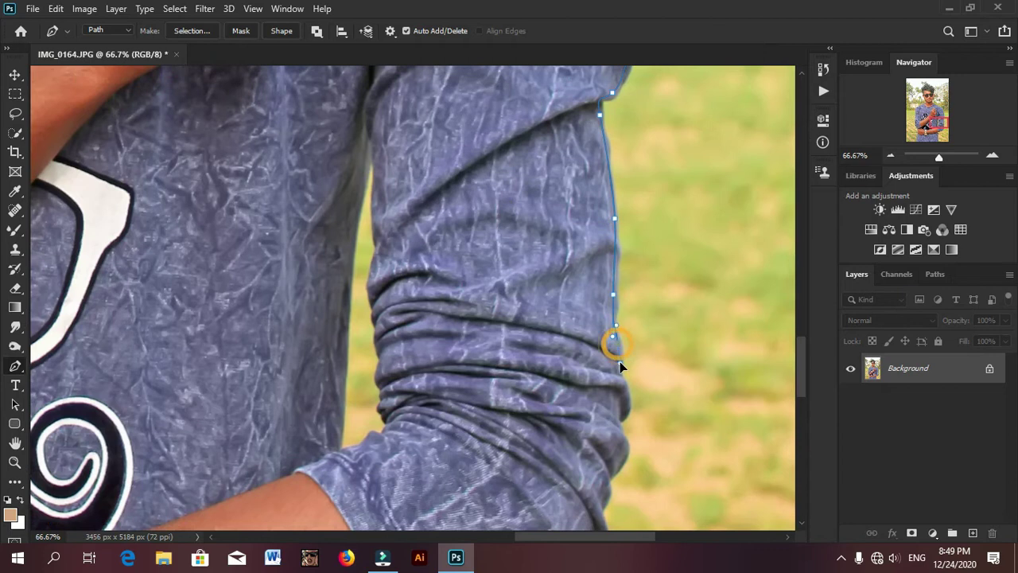
{"action": "scroll", "coordinate": [619, 362], "scroll_direction": "down", "scroll_amount": 1}
- Trace around the bent elbow and down the lower sleeve
{"action": "left_click", "coordinate": [622, 269]}
{"action": "scroll", "coordinate": [625, 272], "scroll_direction": "down", "scroll_amount": 1}
{"action": "left_click", "coordinate": [621, 267]}
{"action": "scroll", "coordinate": [624, 253], "scroll_direction": "down", "scroll_amount": 1}
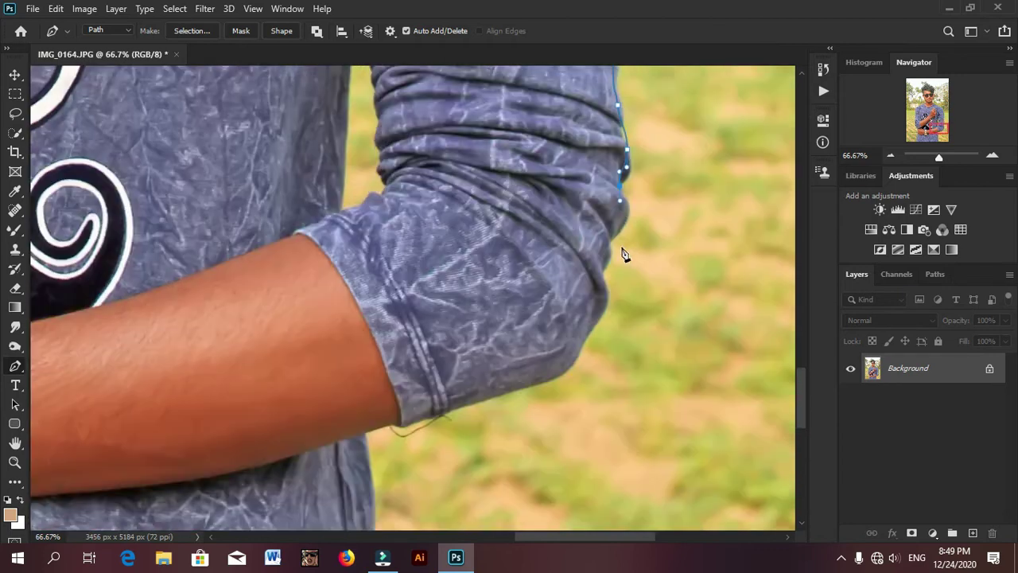
{"action": "left_click", "coordinate": [610, 269]}
{"action": "scroll", "coordinate": [608, 262], "scroll_direction": "down", "scroll_amount": 1}
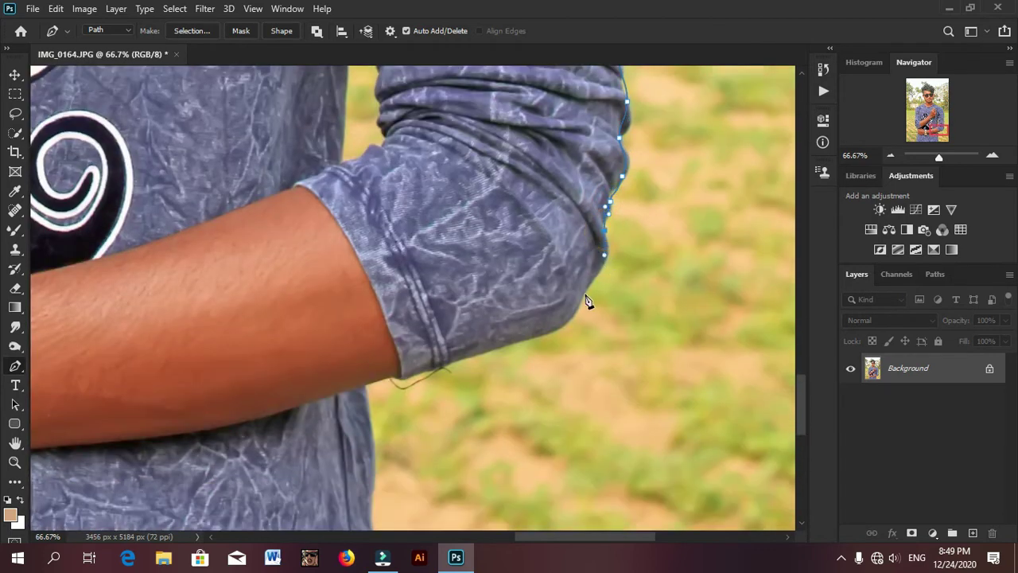
{"action": "left_click_drag", "start_coordinate": [574, 311], "coordinate": [602, 225]}
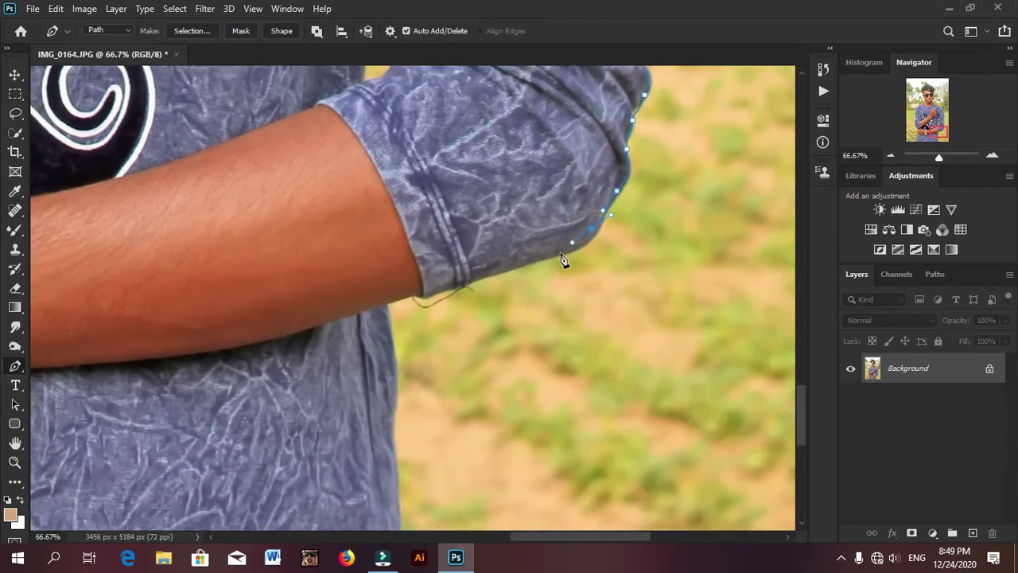
{"action": "scroll", "coordinate": [392, 296], "scroll_direction": "down", "scroll_amount": 1}
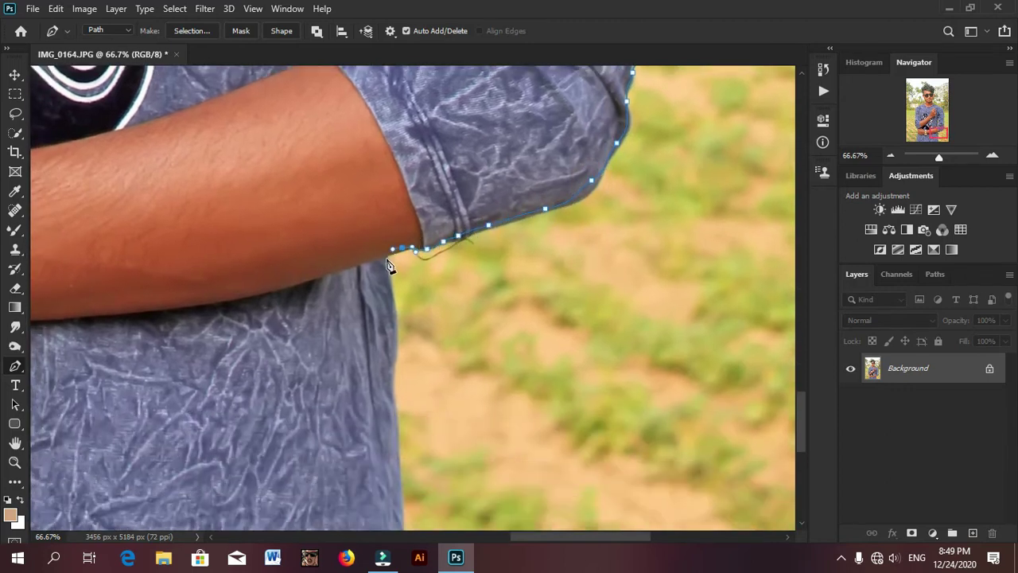
- Run the path below the photo's bottom edge and close it at the starting anchor
{"action": "left_click", "coordinate": [385, 261]}
{"action": "scroll", "coordinate": [405, 238], "scroll_direction": "down", "scroll_amount": 2}
{"action": "scroll", "coordinate": [389, 299], "scroll_direction": "down", "scroll_amount": 2}
{"action": "left_click", "coordinate": [390, 228]}
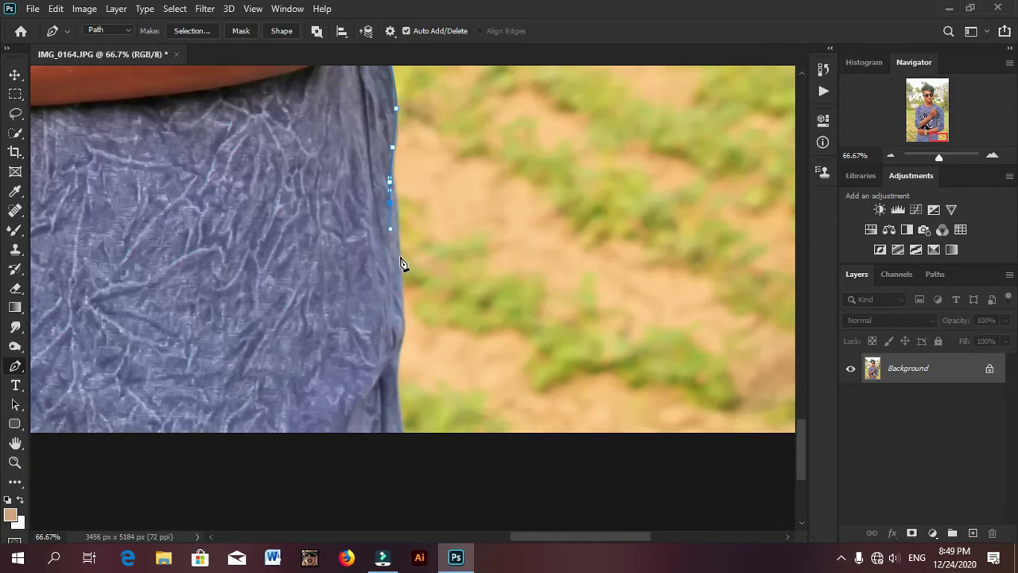
{"action": "scroll", "coordinate": [398, 349], "scroll_direction": "down", "scroll_amount": 2}
{"action": "left_click", "coordinate": [400, 352]}
{"action": "scroll", "coordinate": [402, 354], "scroll_direction": "down", "scroll_amount": 3}
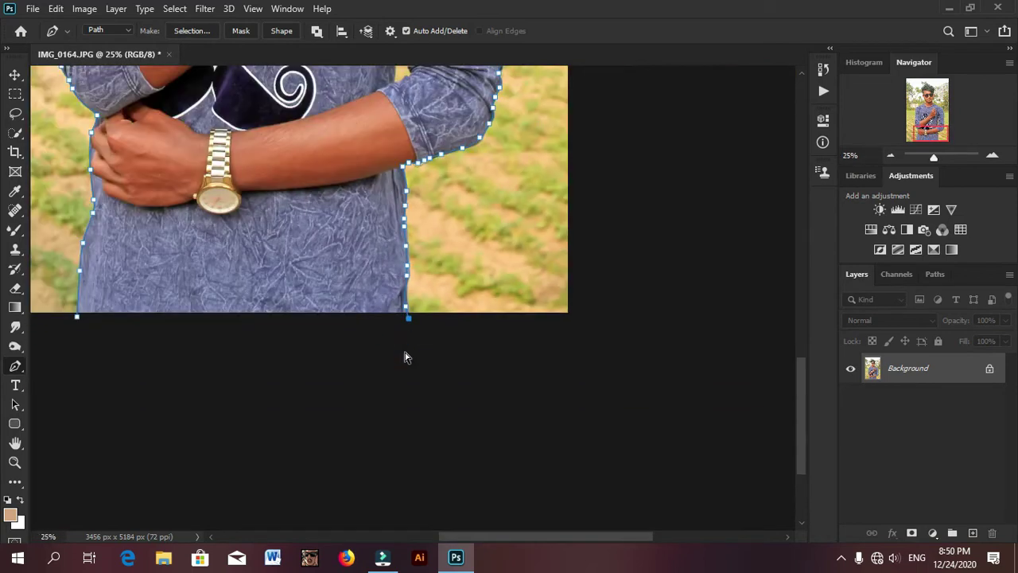
{"action": "scroll", "coordinate": [413, 334], "scroll_direction": "left", "scroll_amount": 5}
{"action": "left_click", "coordinate": [420, 317], "text": "ctrl"}
{"action": "left_click", "coordinate": [233, 319]}
- Turn the traced path around the man into a selection and add a layer mask from it
{"action": "right_click", "coordinate": [193, 116]}
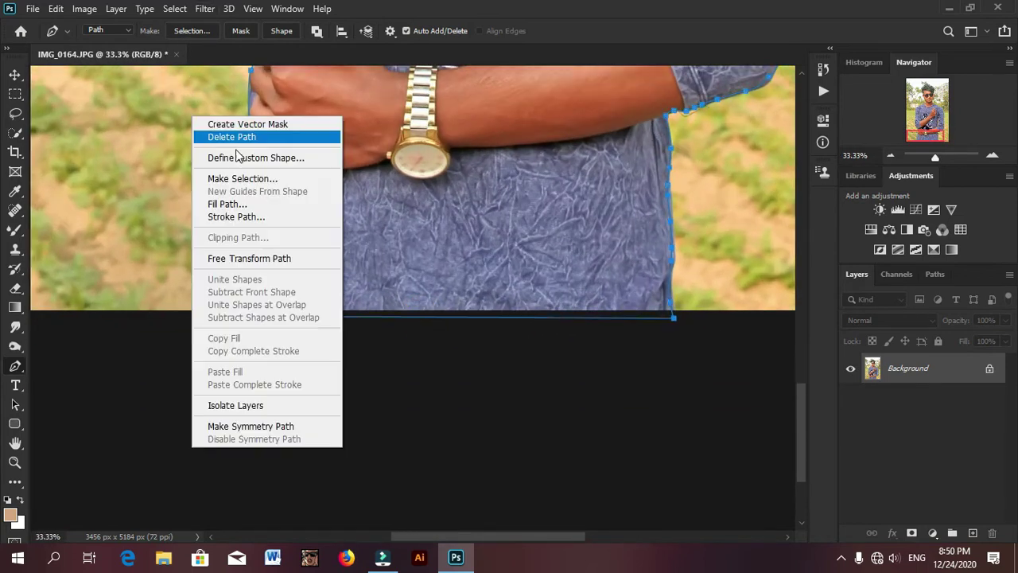
{"action": "left_click", "coordinate": [243, 180]}
{"action": "key", "text": "Return"}
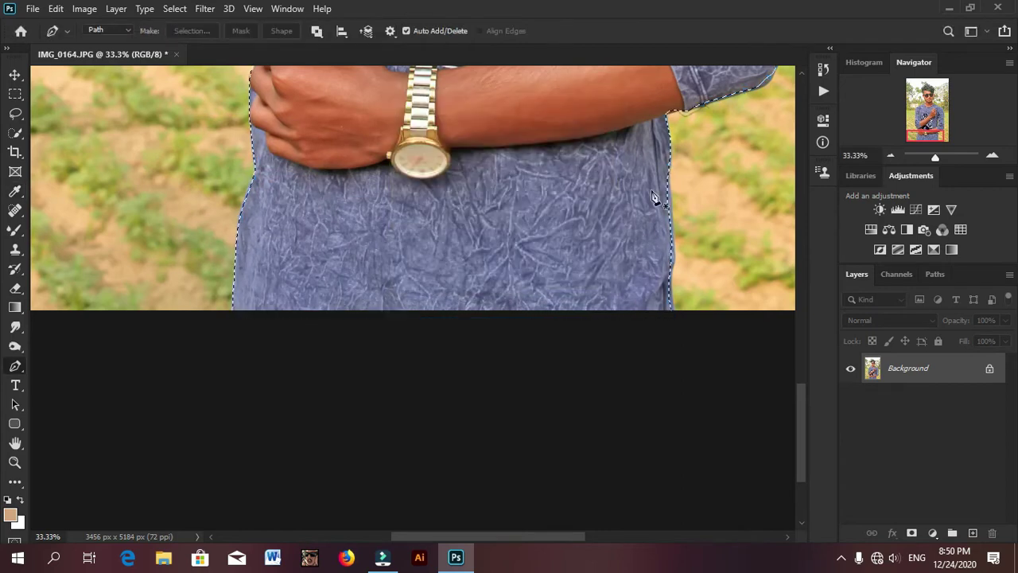
{"action": "scroll", "coordinate": [744, 318], "scroll_direction": "up", "scroll_amount": 1}
{"action": "key", "text": "ctrl+0"}
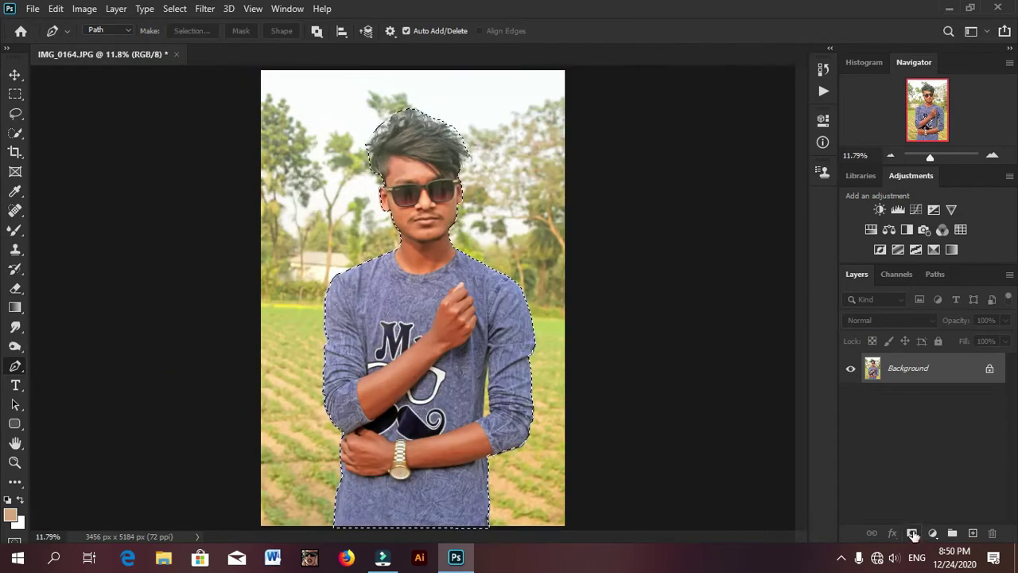
{"action": "left_click", "coordinate": [911, 532]}
- In Select and Mask, brush the Refine Edge Brush along the top and sides of the hair
{"action": "right_click", "coordinate": [900, 370]}
{"action": "left_click", "coordinate": [898, 499]}
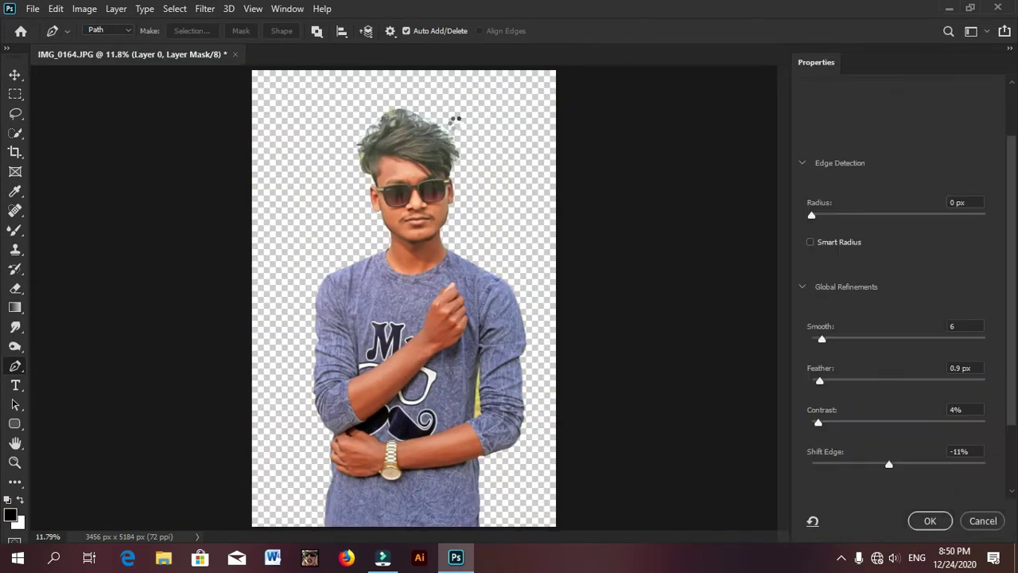
{"action": "scroll", "coordinate": [398, 148], "scroll_direction": "up", "scroll_amount": 3}
{"action": "scroll", "coordinate": [393, 145], "scroll_direction": "up", "scroll_amount": 1}
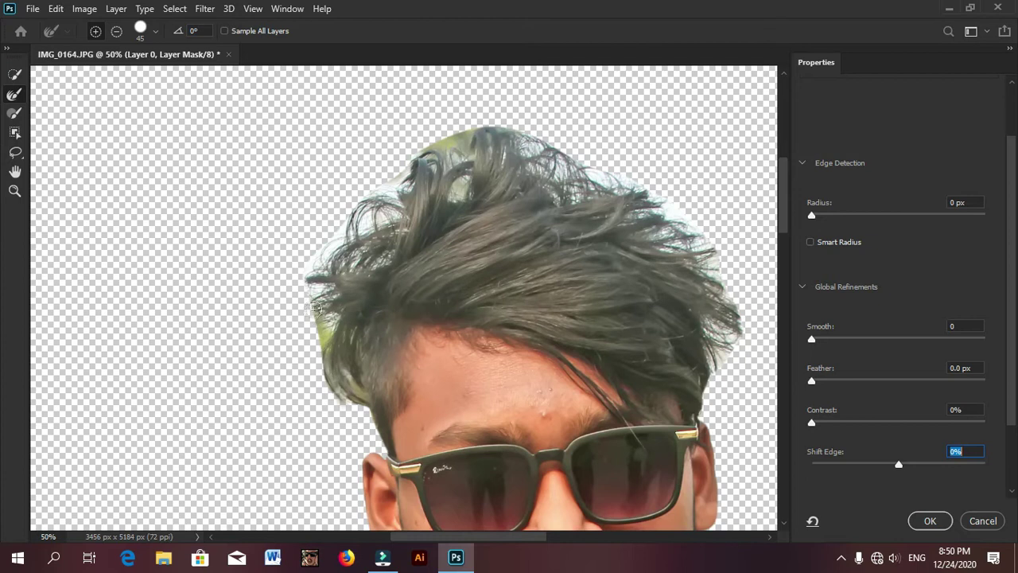
{"action": "left_click_drag", "start_coordinate": [320, 253], "coordinate": [371, 187]}
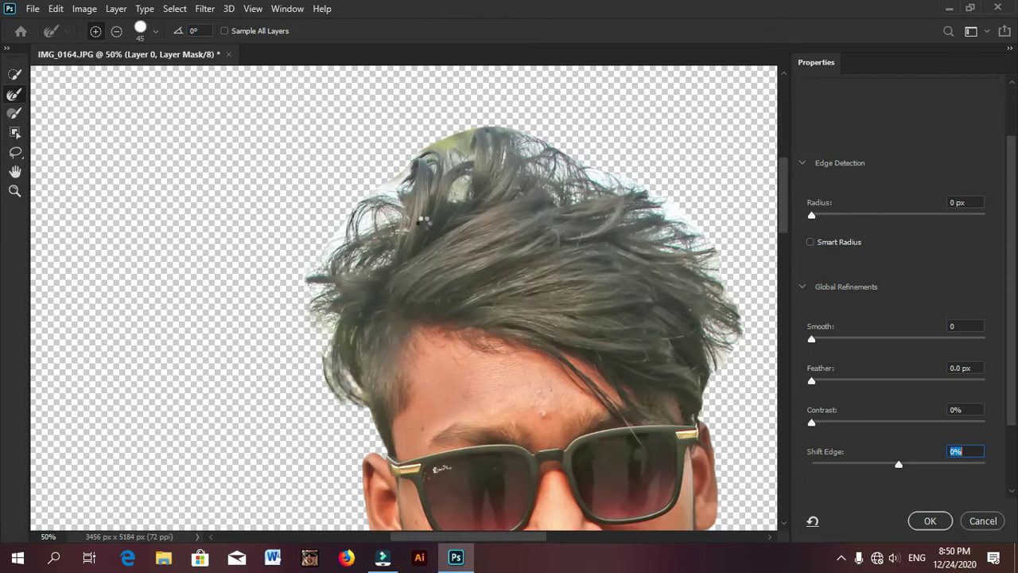
{"action": "left_click_drag", "start_coordinate": [406, 188], "coordinate": [420, 181]}
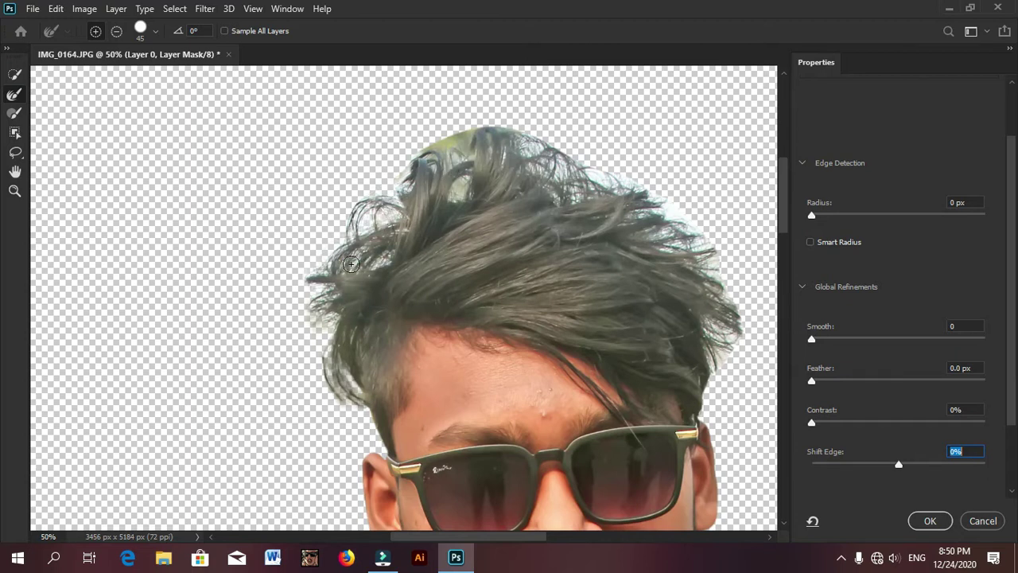
{"action": "mouse_move", "coordinate": [427, 223]}
{"action": "left_mouse_down"}
{"action": "mouse_move", "coordinate": [348, 293]}
{"action": "mouse_move", "coordinate": [401, 212]}
{"action": "left_mouse_up"}
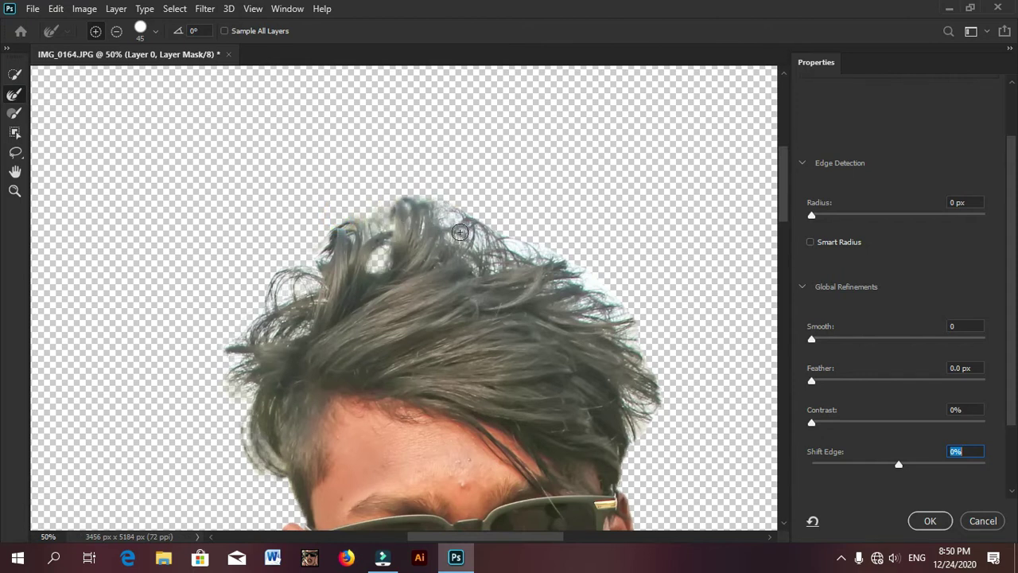
{"action": "left_click_drag", "start_coordinate": [499, 244], "coordinate": [567, 270]}
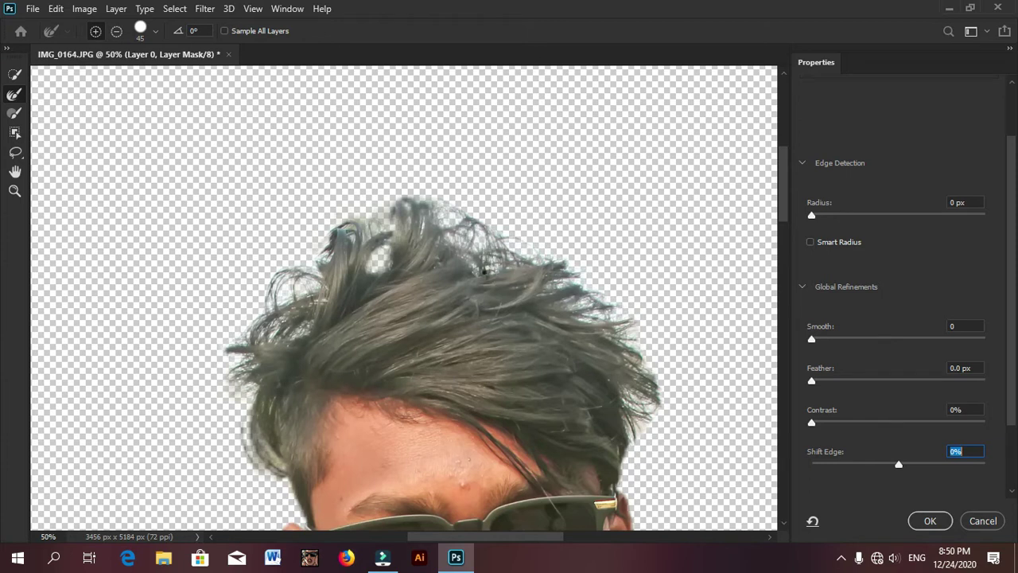
{"action": "left_click_drag", "start_coordinate": [609, 334], "coordinate": [522, 247]}
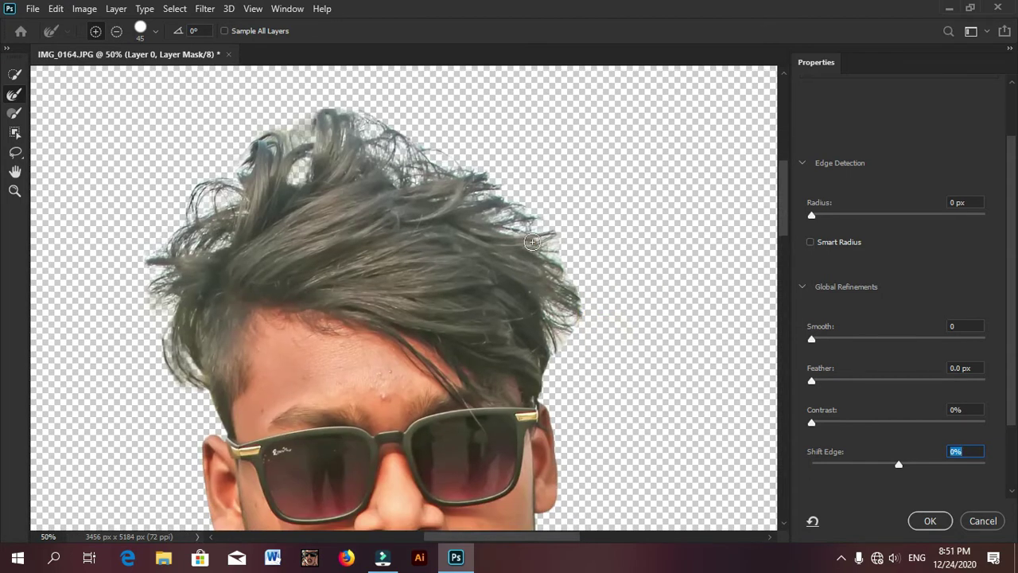
{"action": "left_click_drag", "start_coordinate": [554, 335], "coordinate": [212, 243]}
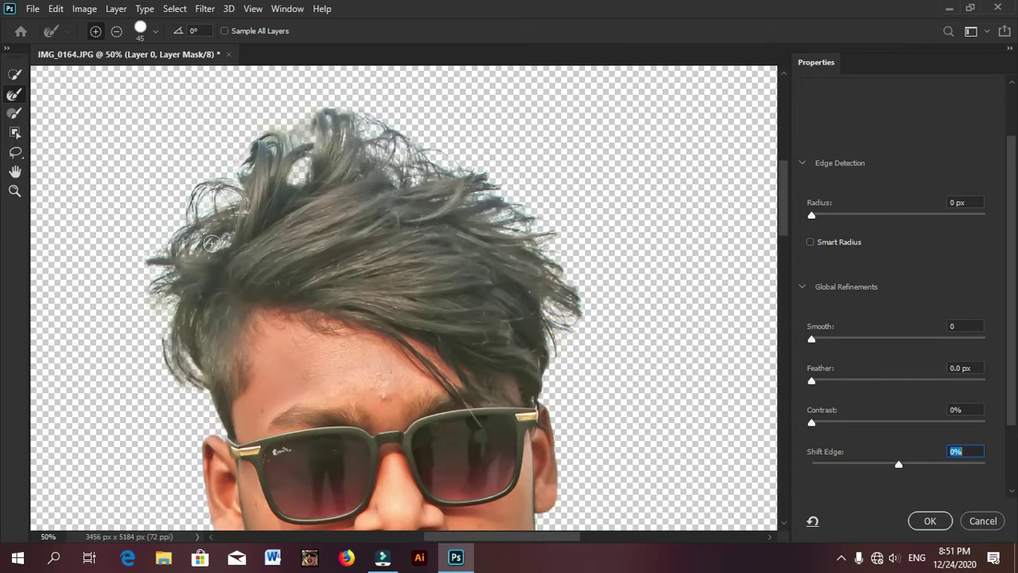
- Set the mask edge to Smooth 5, Feather 1.1 px and Contrast 7%, and confirm
{"action": "left_click_drag", "start_coordinate": [811, 338], "coordinate": [820, 339]}
{"action": "left_click_drag", "start_coordinate": [811, 380], "coordinate": [821, 381]}
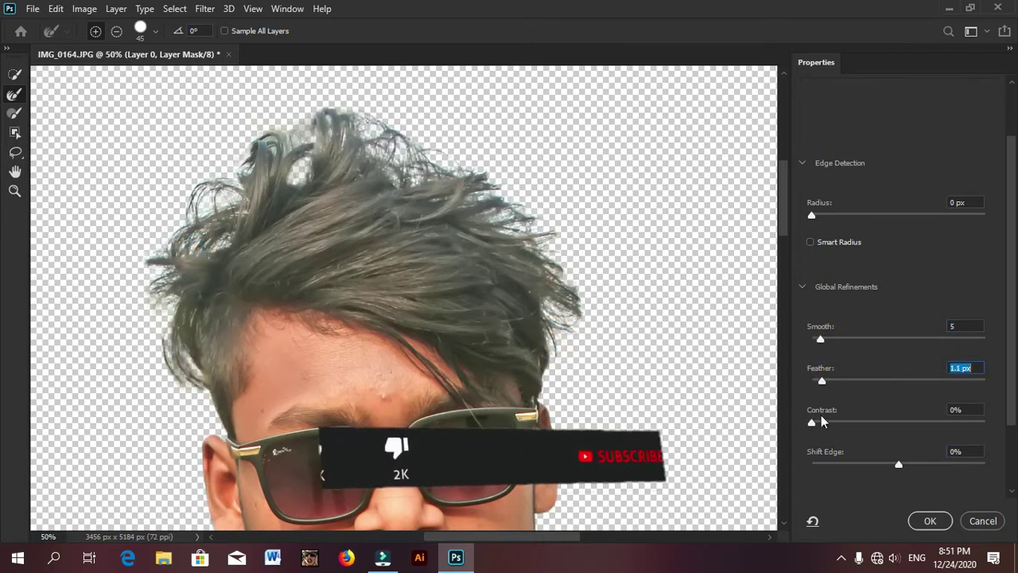
{"action": "left_click_drag", "start_coordinate": [812, 421], "coordinate": [823, 422]}
{"action": "scroll", "coordinate": [897, 432], "scroll_direction": "down", "scroll_amount": 1}
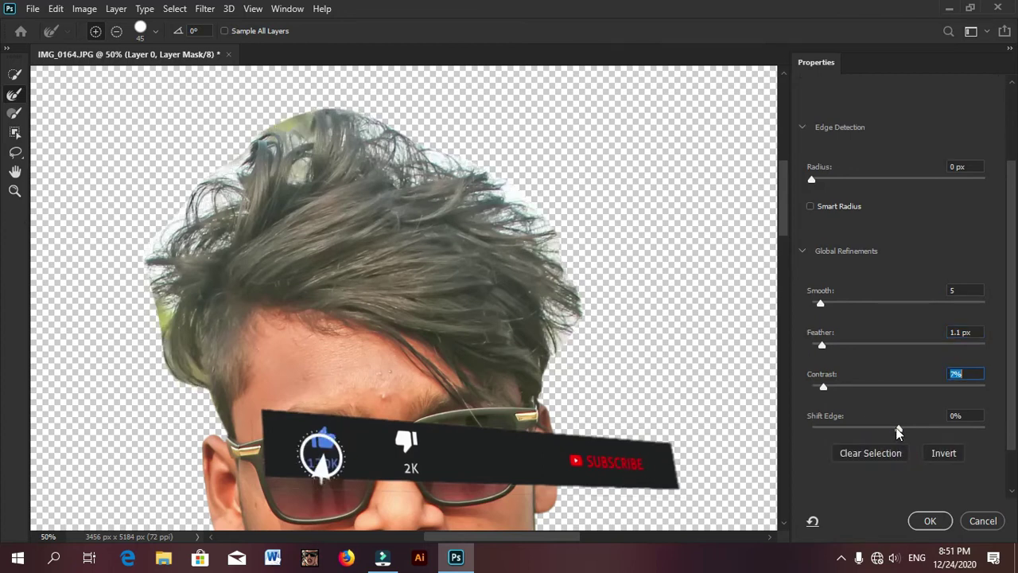
{"action": "left_click", "coordinate": [928, 520]}
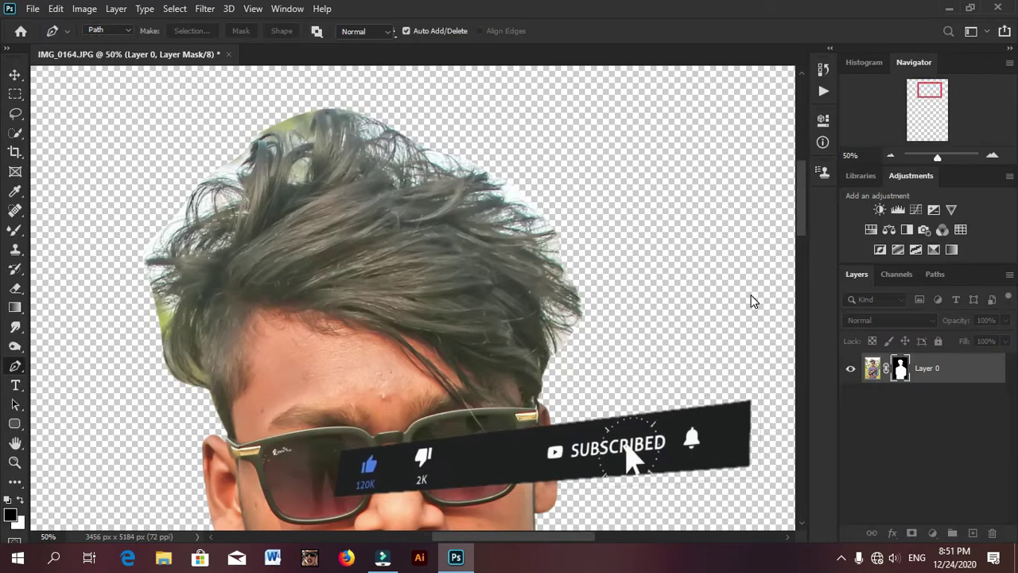
- Apply the layer mask permanently to Layer 0
{"action": "key", "text": "ctrl+0"}
{"action": "key", "text": "ctrl+plus"}
{"action": "right_click", "coordinate": [901, 372]}
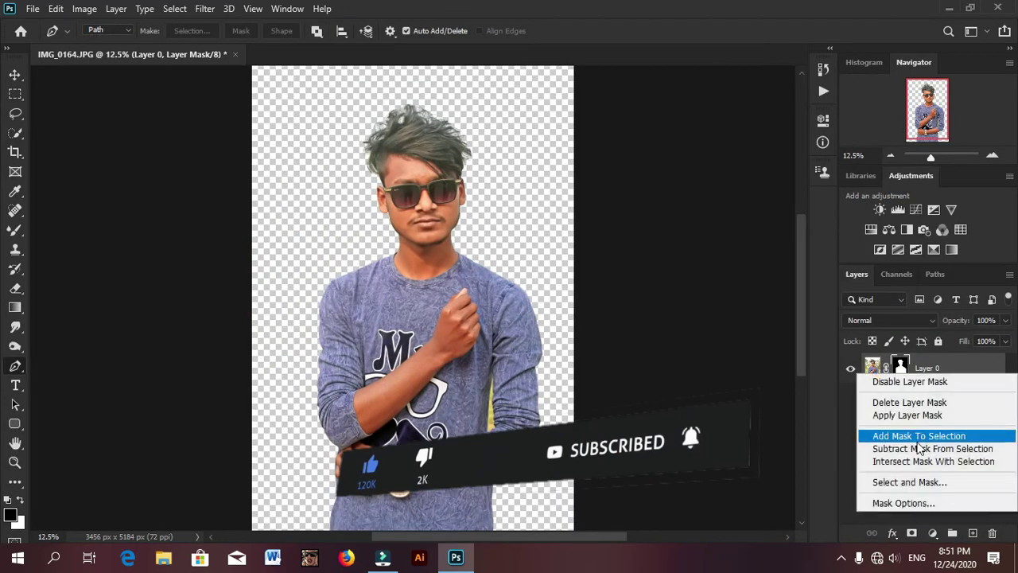
{"action": "left_click", "coordinate": [907, 414]}
{"action": "left_click", "coordinate": [16, 76]}
{"action": "key", "text": "ctrl+0"}
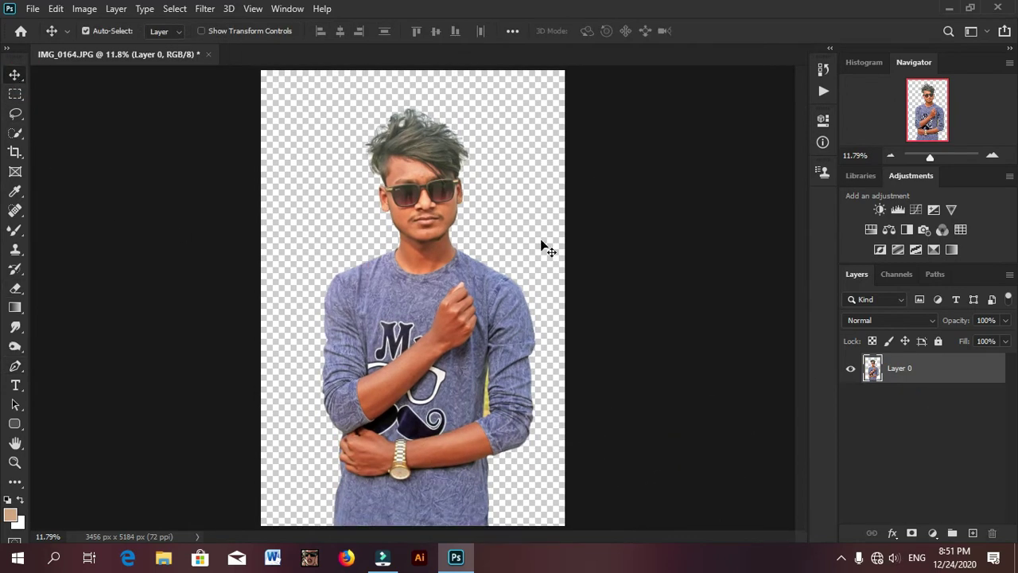
- Inspect the cut-out edges up close, then refit the whole figure on screen
{"action": "scroll", "coordinate": [484, 391], "scroll_direction": "up", "scroll_amount": 5}
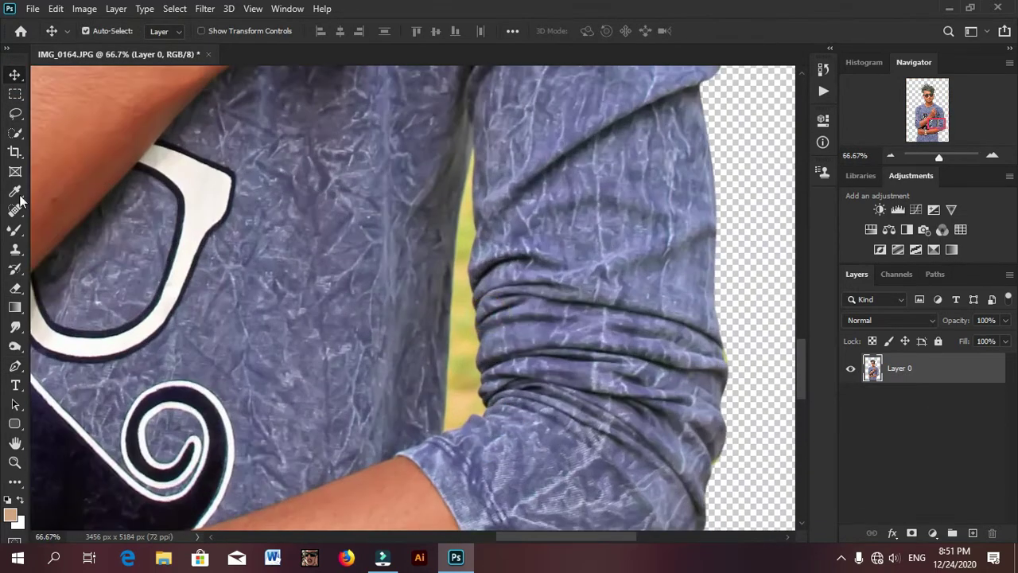
{"action": "key", "text": "w"}
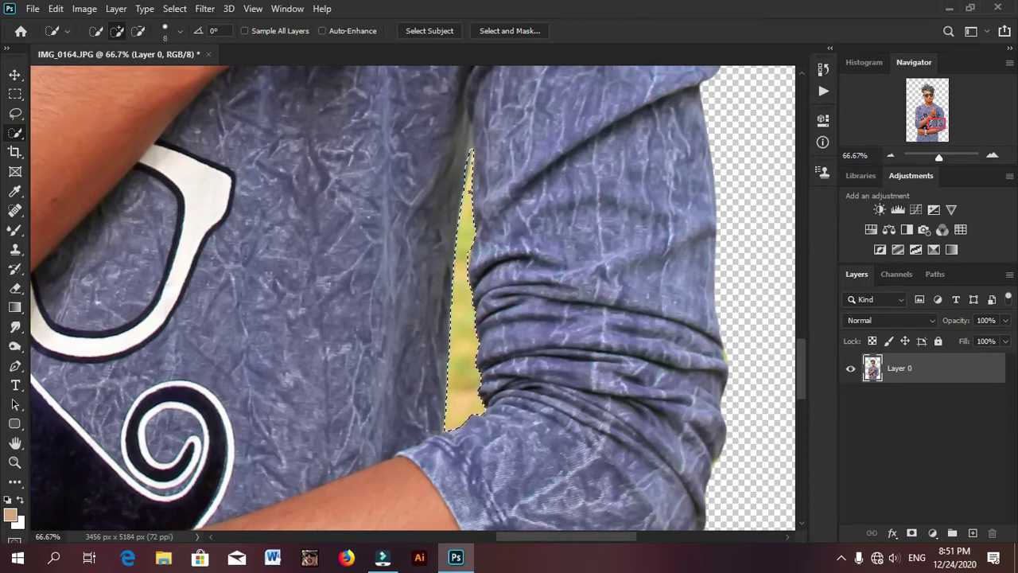
{"action": "key", "text": "ctrl+0"}
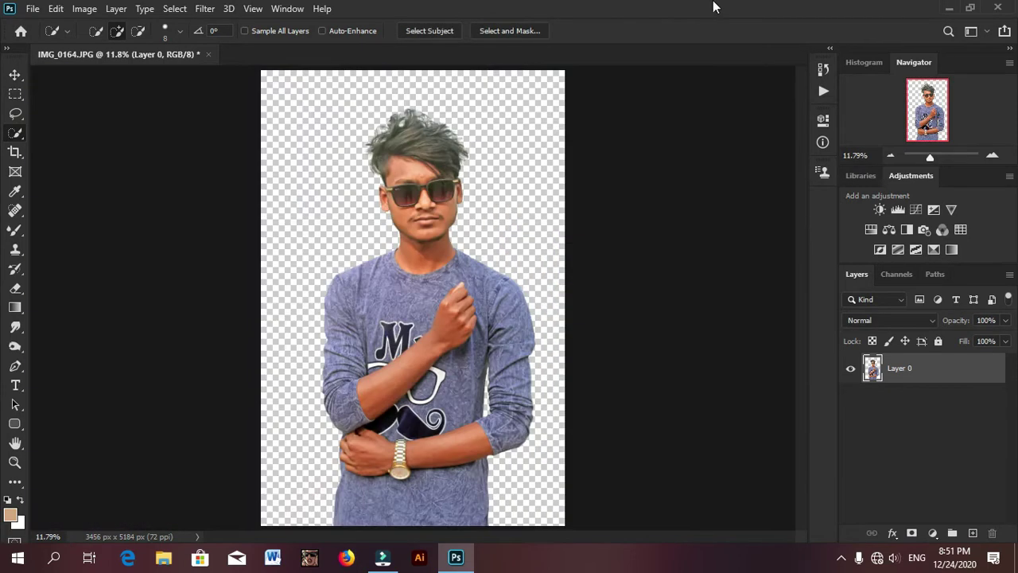
{"action": "left_click", "coordinate": [56, 8]}
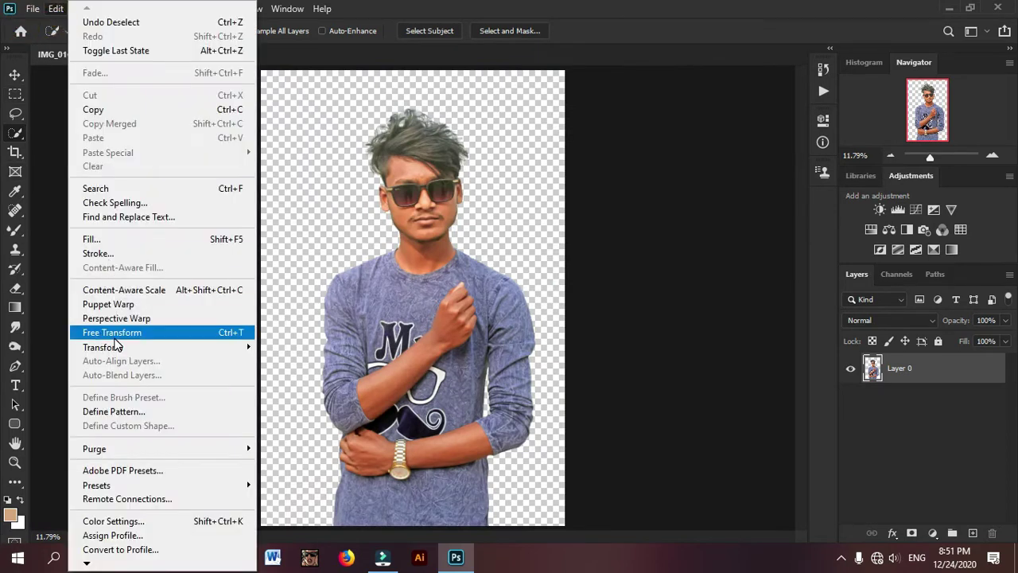
{"action": "left_click", "coordinate": [300, 327]}
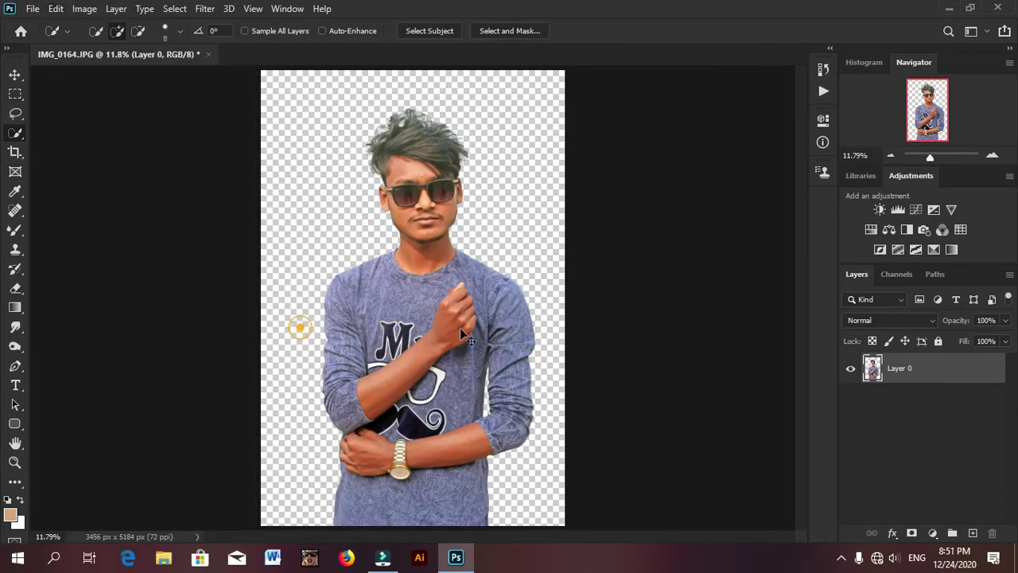
{"action": "left_click", "coordinate": [36, 10]}
- Place the pink PicsArt birthday-cake photo as a linked image stretched to fill the canvas
{"action": "left_click", "coordinate": [81, 319]}
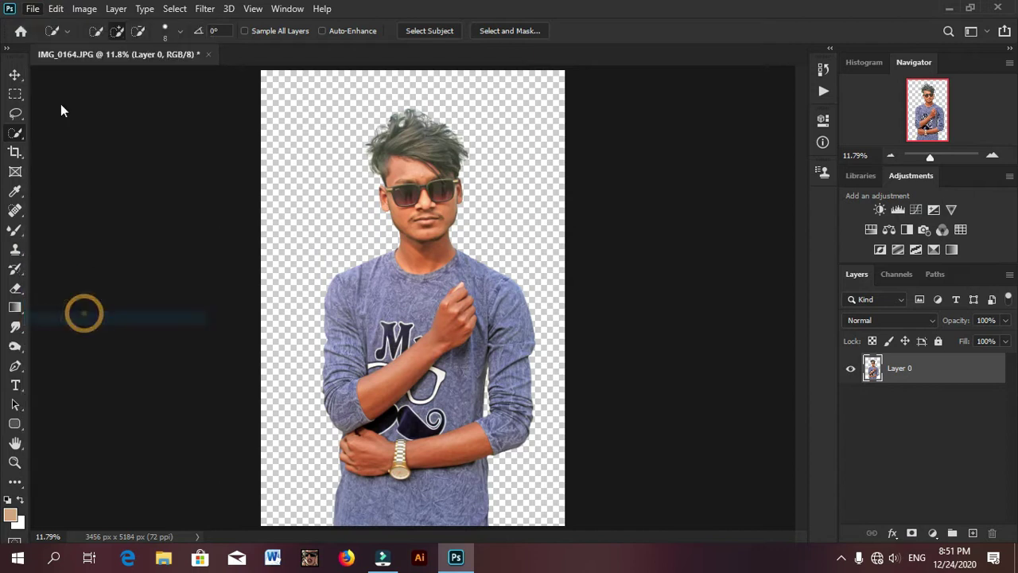
{"action": "double_click", "coordinate": [625, 303]}
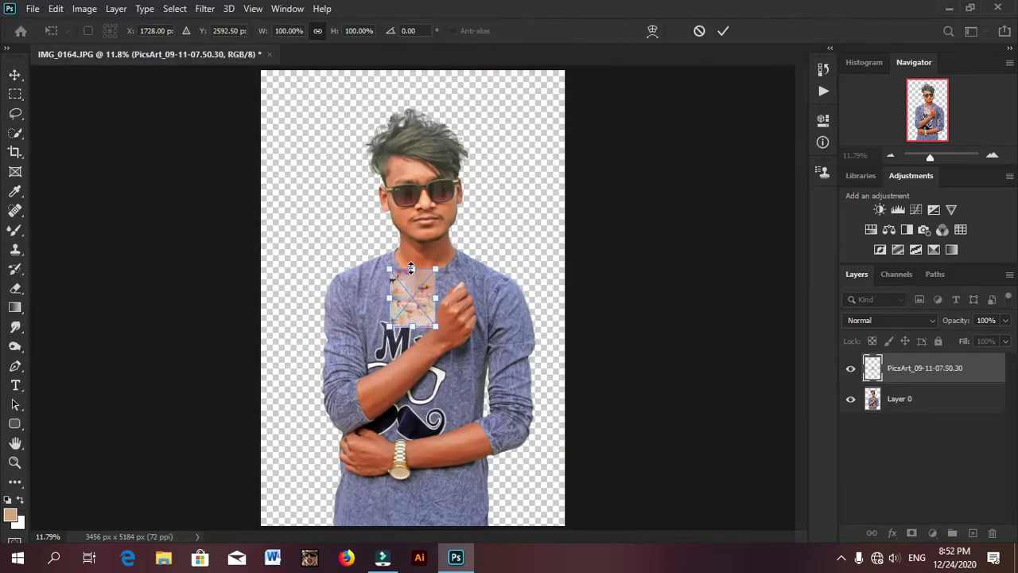
{"action": "left_click_drag", "start_coordinate": [410, 268], "coordinate": [412, 70]}
{"action": "left_click_drag", "start_coordinate": [412, 329], "coordinate": [412, 525]}
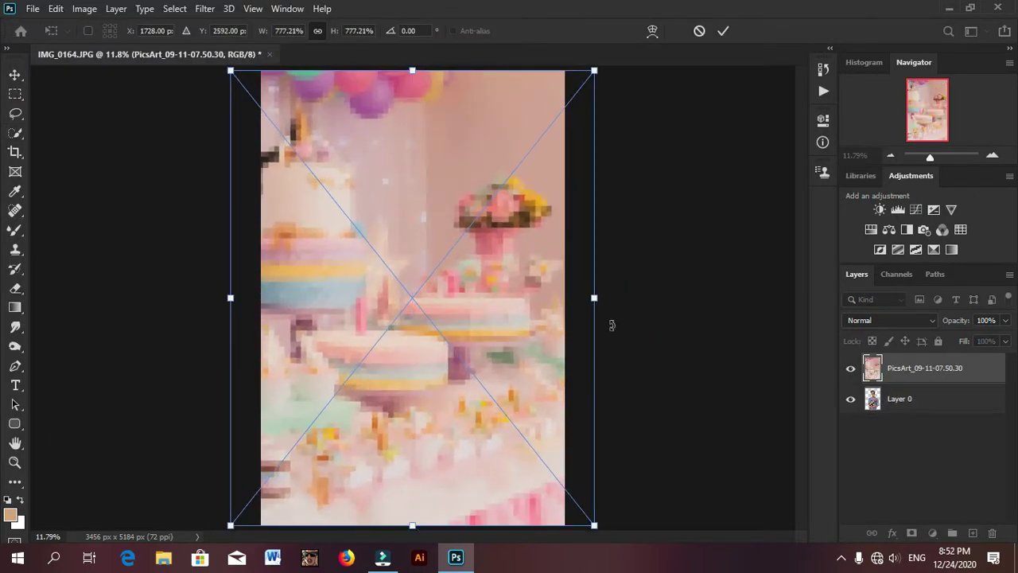
{"action": "left_click_drag", "start_coordinate": [594, 297], "coordinate": [563, 298]}
{"action": "left_click_drag", "start_coordinate": [230, 298], "coordinate": [261, 299]}
{"action": "key", "text": "Return"}
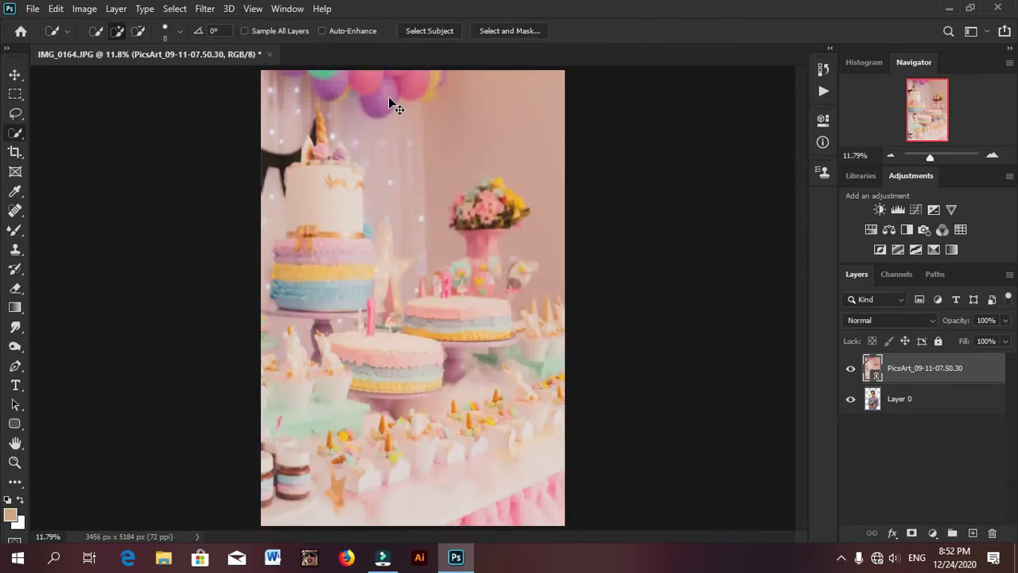
- Move the cake backdrop below Layer 0, shrink the man slightly, and reopen Place Linked
{"action": "left_click_drag", "start_coordinate": [932, 368], "coordinate": [907, 411]}
{"action": "left_click", "coordinate": [907, 367]}
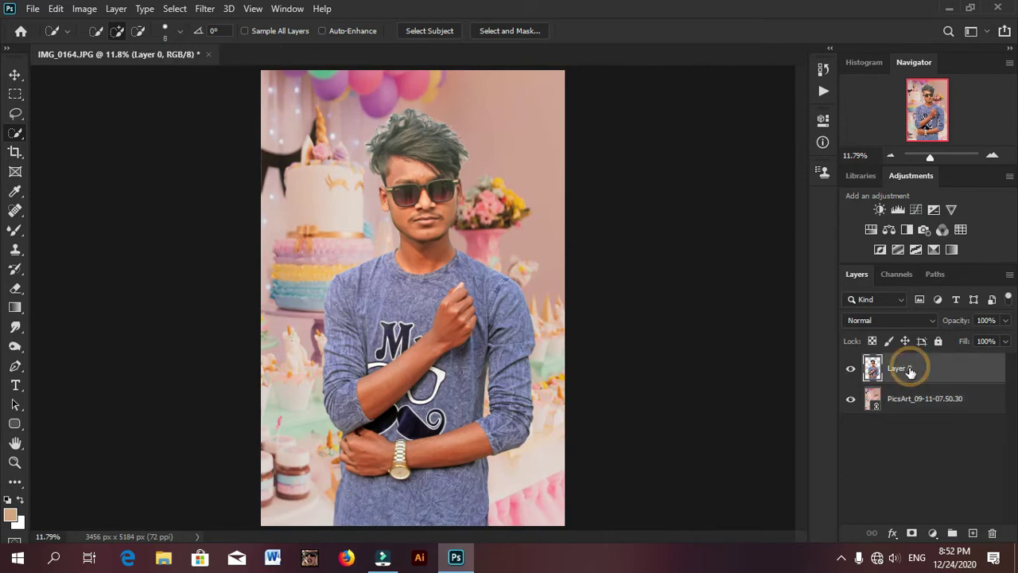
{"action": "key", "text": "ctrl+t"}
{"action": "mouse_move", "coordinate": [542, 116]}
{"action": "left_mouse_down"}
{"action": "mouse_move", "coordinate": [520, 130]}
{"action": "mouse_move", "coordinate": [513, 153]}
{"action": "left_mouse_up"}
{"action": "left_click_drag", "start_coordinate": [414, 279], "coordinate": [423, 280]}
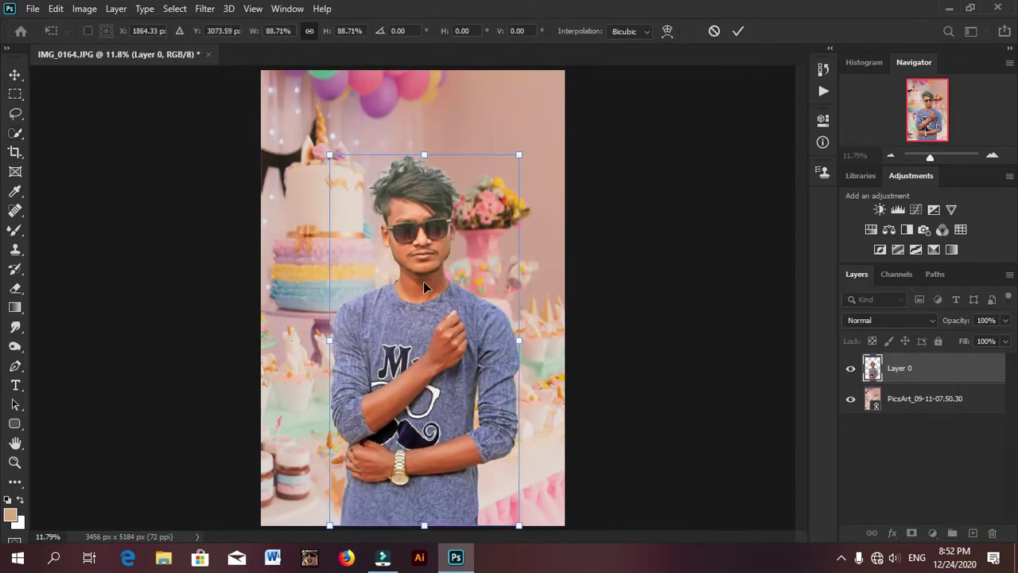
{"action": "key", "text": "Return"}
{"action": "left_click", "coordinate": [32, 8]}
{"action": "left_click", "coordinate": [86, 322]}
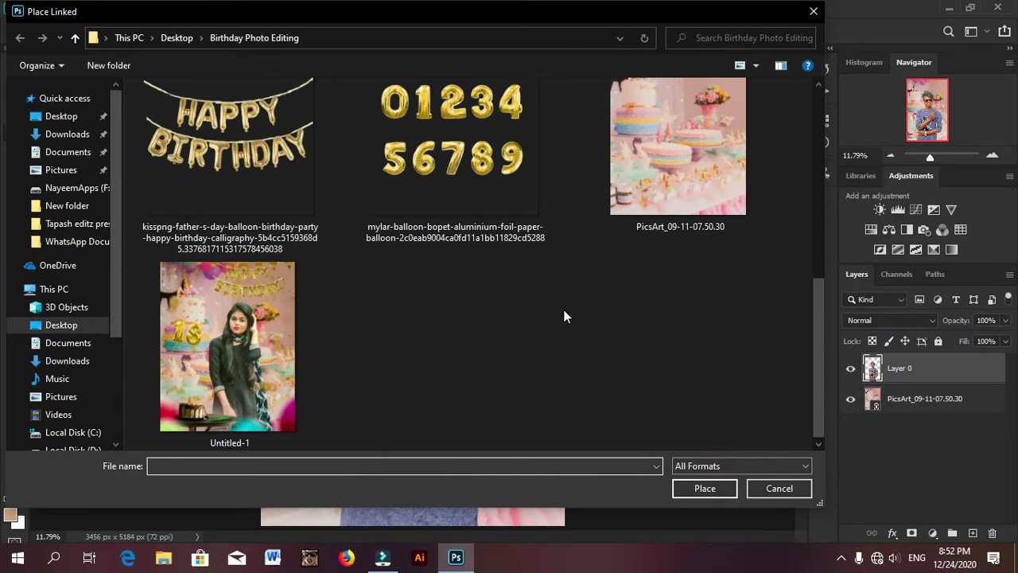
- Place the PicsArt_09-11-07.50.30 cake photo, then delete that duplicate layer
{"action": "left_click", "coordinate": [662, 177]}
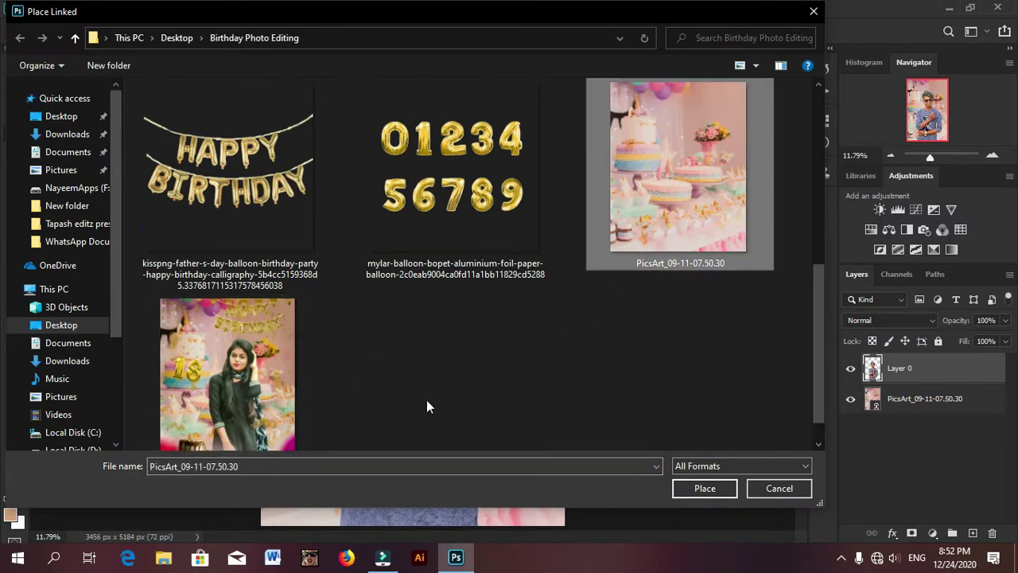
{"action": "left_click", "coordinate": [704, 488]}
{"action": "mouse_move", "coordinate": [411, 326]}
{"action": "left_mouse_down"}
{"action": "mouse_move", "coordinate": [422, 532]}
{"action": "mouse_move", "coordinate": [355, 380]}
{"action": "left_mouse_up"}
{"action": "key", "text": "Return"}
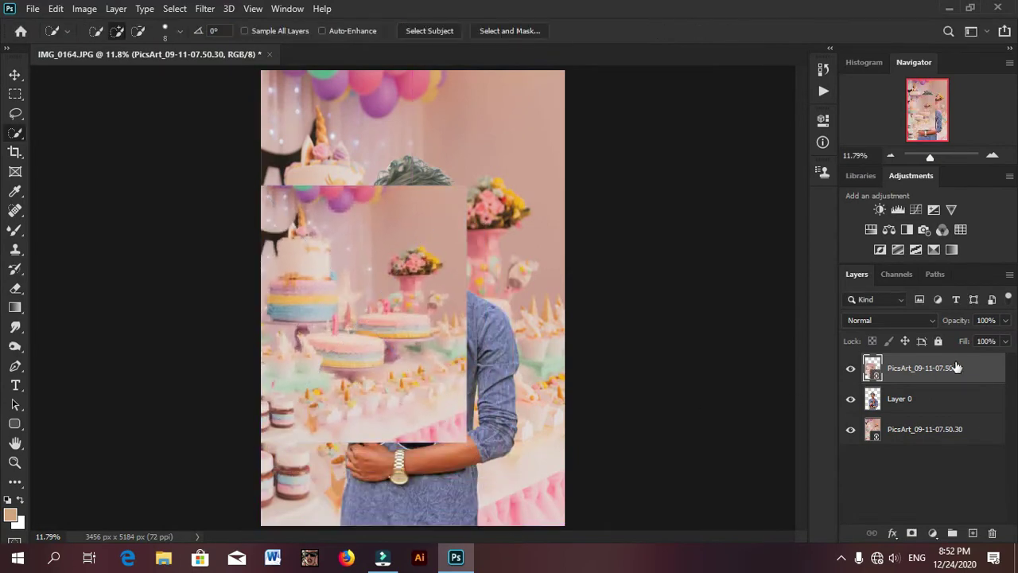
{"action": "left_click_drag", "start_coordinate": [956, 367], "coordinate": [992, 533]}
{"action": "left_click", "coordinate": [33, 8]}
{"action": "left_click", "coordinate": [74, 316]}
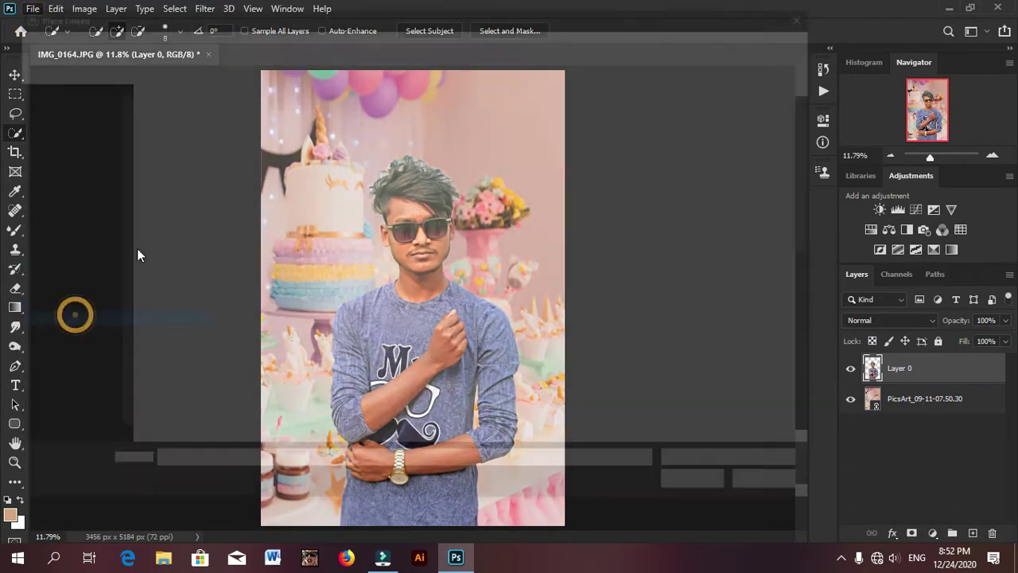
{"action": "scroll", "coordinate": [312, 305], "scroll_direction": "down", "scroll_amount": 2}
{"action": "scroll", "coordinate": [580, 241], "scroll_direction": "down", "scroll_amount": 2}
{"action": "scroll", "coordinate": [507, 232], "scroll_direction": "up", "scroll_amount": 5}
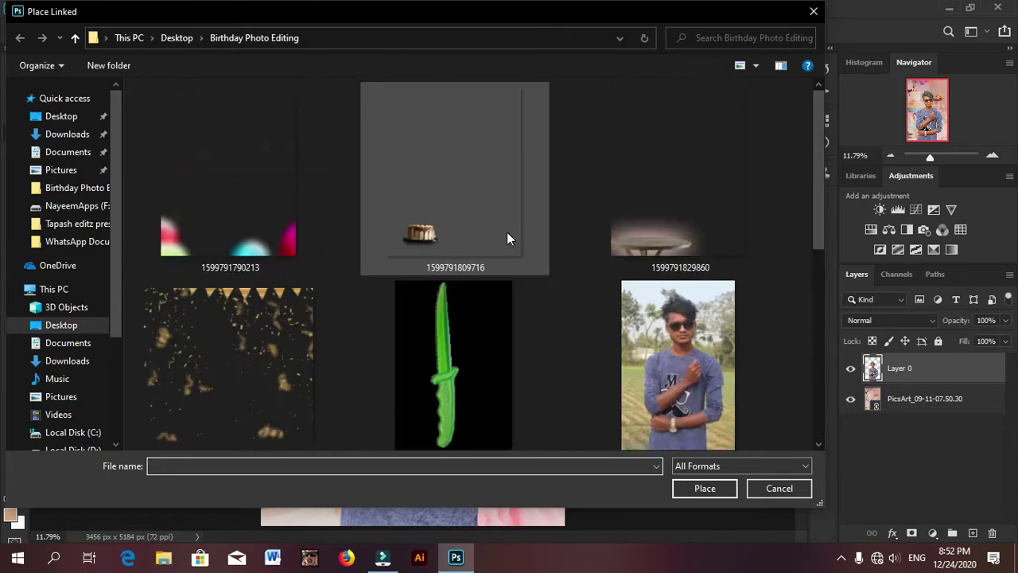
{"action": "double_click", "coordinate": [620, 238]}
{"action": "left_click_drag", "start_coordinate": [330, 475], "coordinate": [270, 517]}
- Scale and reshape the table image to fit the photo's width at the bottom
{"action": "key", "text": "ctrl+minus"}
{"action": "mouse_move", "coordinate": [443, 291]}
{"action": "left_mouse_down"}
{"action": "mouse_move", "coordinate": [571, 124]}
{"action": "mouse_move", "coordinate": [697, 62]}
{"action": "left_mouse_up"}
{"action": "key", "text": "ctrl+minus"}
{"action": "left_click_drag", "start_coordinate": [617, 70], "coordinate": [549, 117]}
{"action": "key", "text": "ctrl+plus"}
{"action": "left_click_drag", "start_coordinate": [385, 405], "coordinate": [397, 416]}
{"action": "mouse_move", "coordinate": [592, 99]}
{"action": "left_mouse_down"}
{"action": "mouse_move", "coordinate": [549, 143]}
{"action": "mouse_move", "coordinate": [521, 137]}
{"action": "left_mouse_up"}
{"action": "key", "text": "Return"}
- Place the drip cake image, resize it, and set it on the table in front
{"action": "key", "text": "w"}
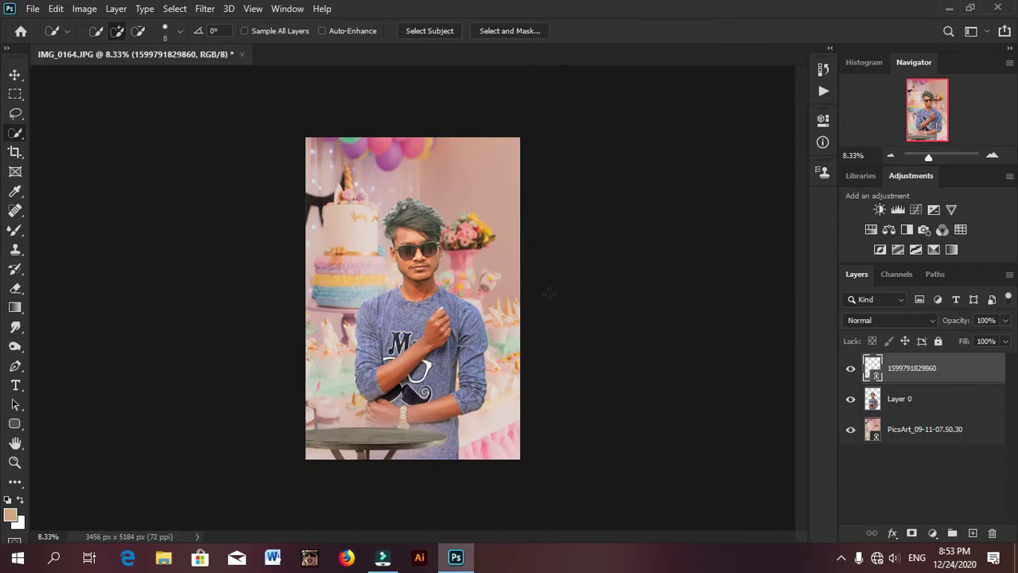
{"action": "left_click", "coordinate": [32, 9]}
{"action": "left_click", "coordinate": [72, 320]}
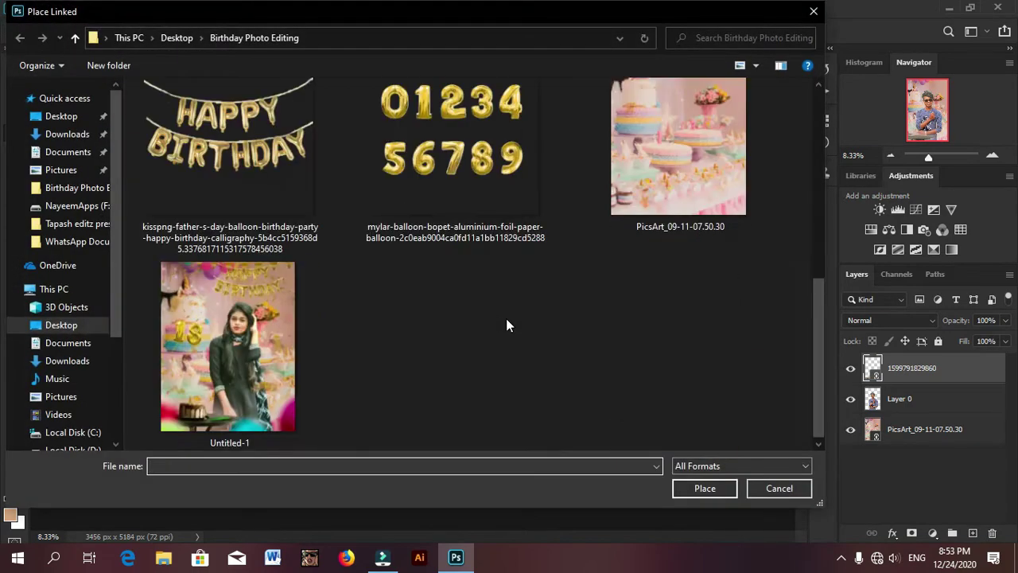
{"action": "scroll", "coordinate": [368, 280], "scroll_direction": "up", "scroll_amount": 3}
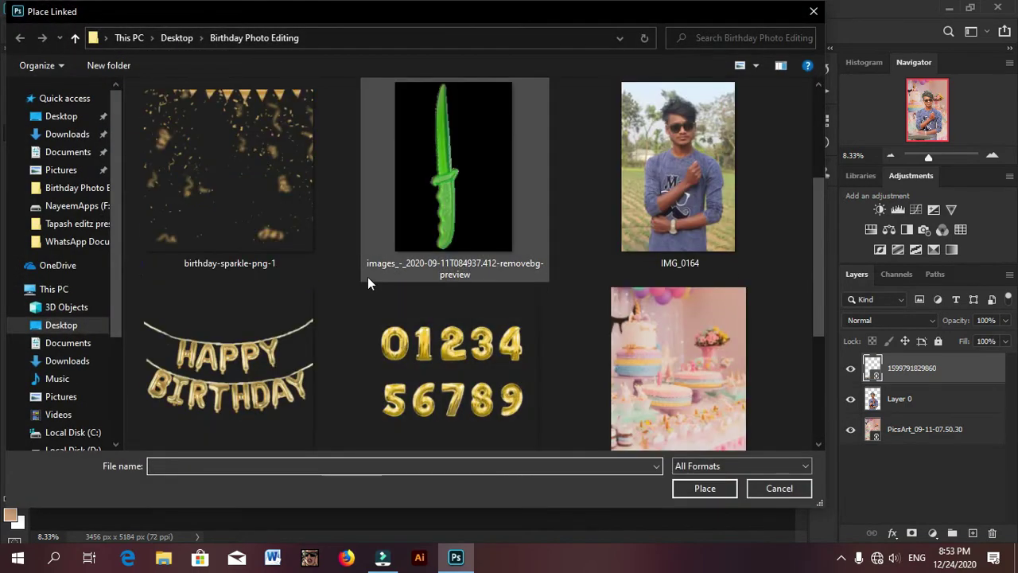
{"action": "scroll", "coordinate": [501, 324], "scroll_direction": "up", "scroll_amount": 3}
{"action": "double_click", "coordinate": [430, 236]}
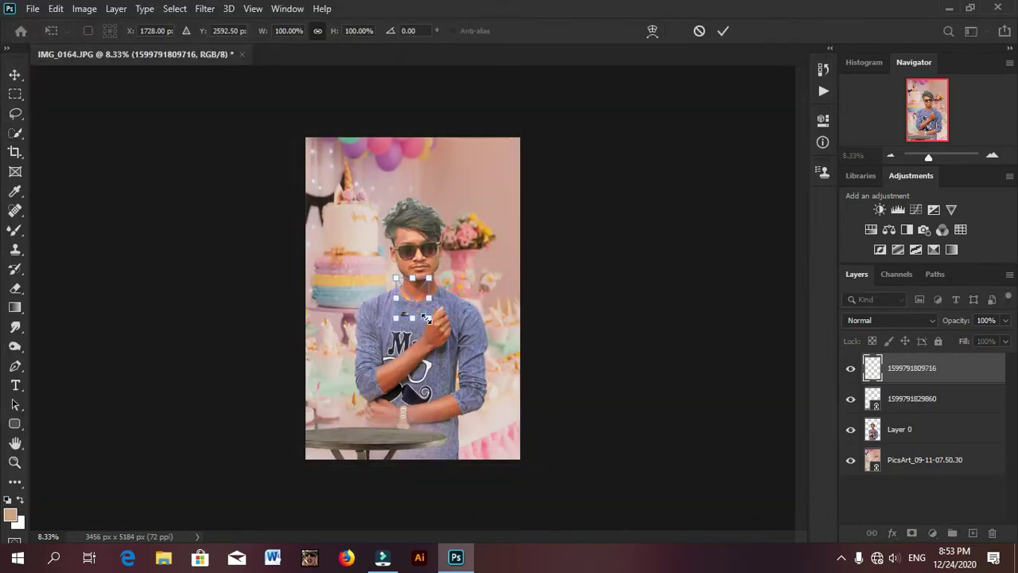
{"action": "left_click_drag", "start_coordinate": [493, 381], "coordinate": [430, 424]}
{"action": "left_click_drag", "start_coordinate": [454, 265], "coordinate": [564, 127]}
{"action": "left_click_drag", "start_coordinate": [445, 318], "coordinate": [425, 339]}
{"action": "key", "text": "Return"}
{"action": "key", "text": "w"}
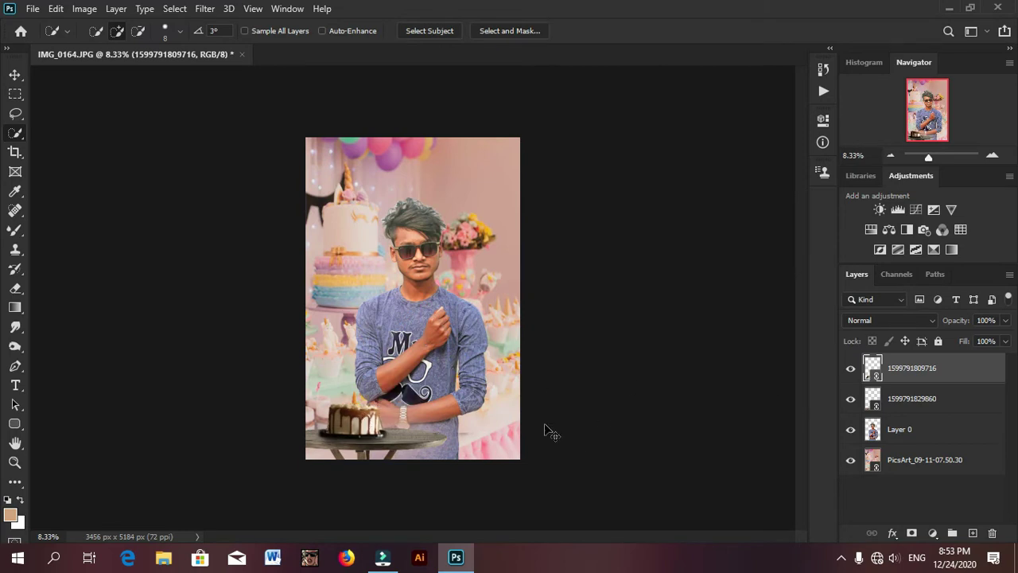
- Place the colourful bokeh lights image and enlarge it across the photo
{"action": "left_click", "coordinate": [32, 9]}
{"action": "left_click", "coordinate": [64, 318]}
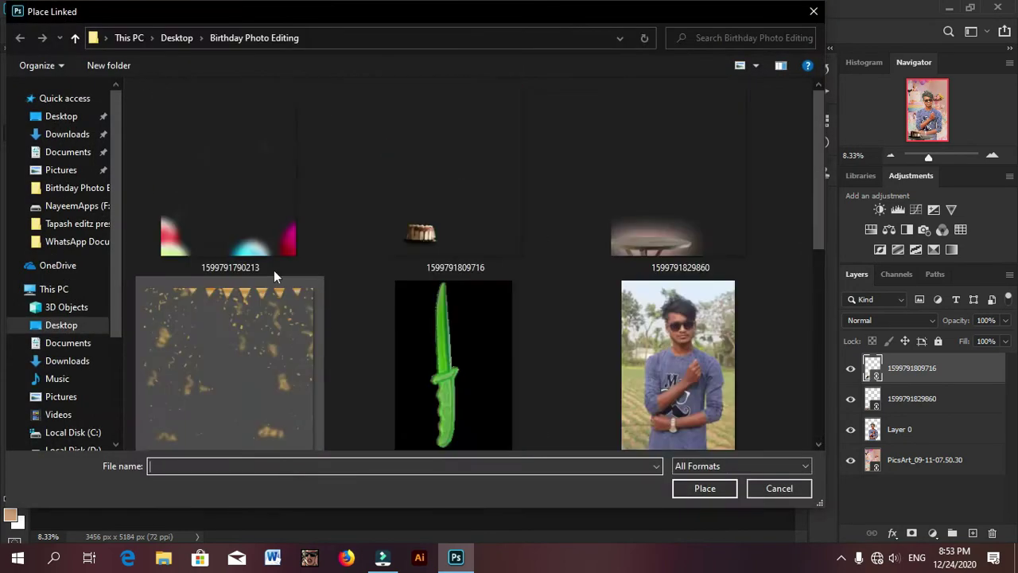
{"action": "left_click", "coordinate": [230, 183]}
{"action": "left_click", "coordinate": [704, 488]}
{"action": "left_click_drag", "start_coordinate": [383, 446], "coordinate": [408, 442]}
{"action": "left_click_drag", "start_coordinate": [450, 272], "coordinate": [521, 189]}
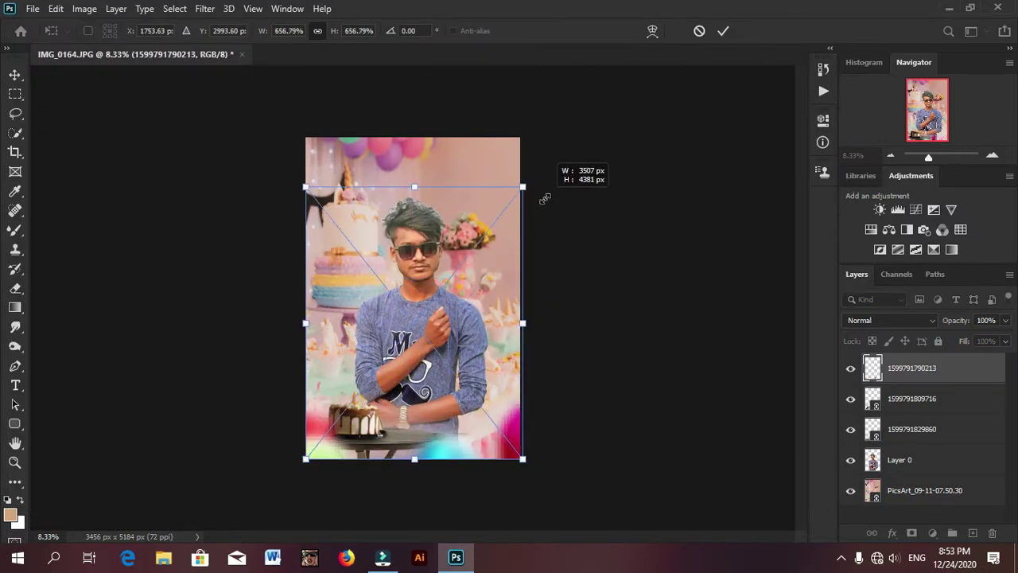
{"action": "left_click_drag", "start_coordinate": [428, 196], "coordinate": [423, 140]}
{"action": "key", "text": "Return"}
{"action": "key", "text": "w"}
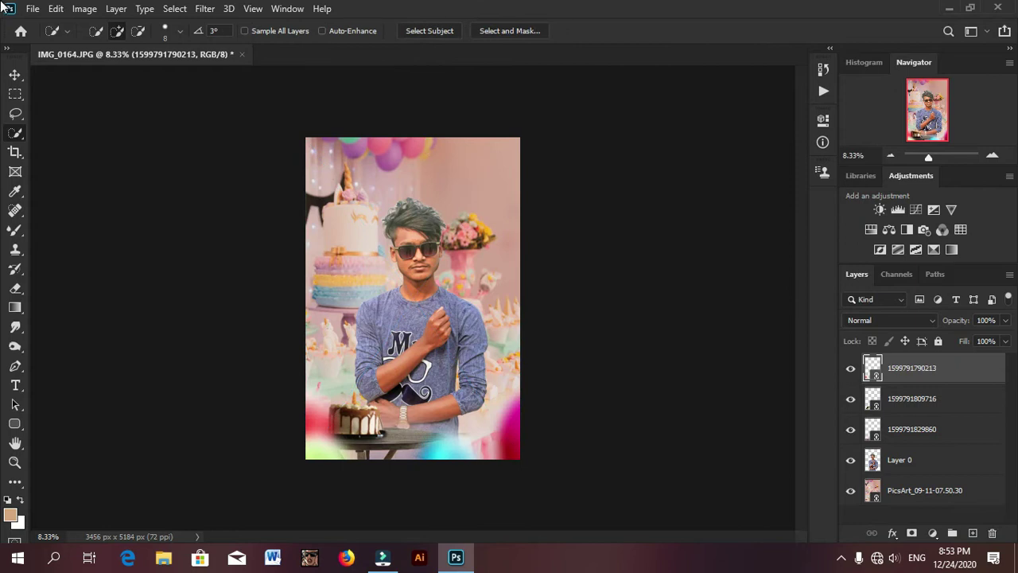
{"action": "key", "text": "ctrl+plus"}
{"action": "scroll", "coordinate": [419, 370], "scroll_direction": "down", "scroll_amount": 1}
- Place the HAPPY BIRTHDAY balloon banner and enlarge it above his head
{"action": "left_click", "coordinate": [32, 8]}
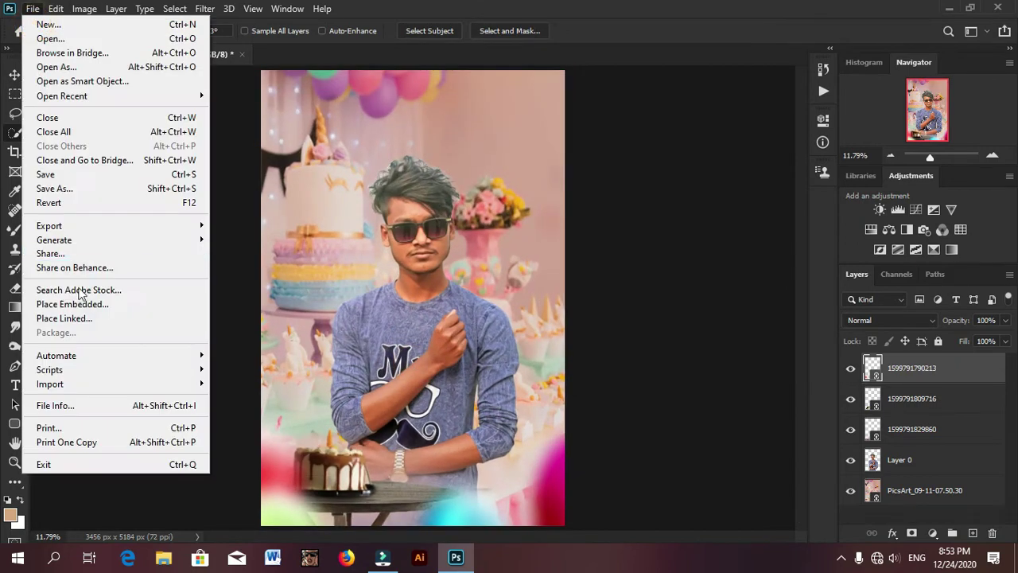
{"action": "left_click", "coordinate": [70, 315]}
{"action": "scroll", "coordinate": [361, 243], "scroll_direction": "down", "scroll_amount": 3}
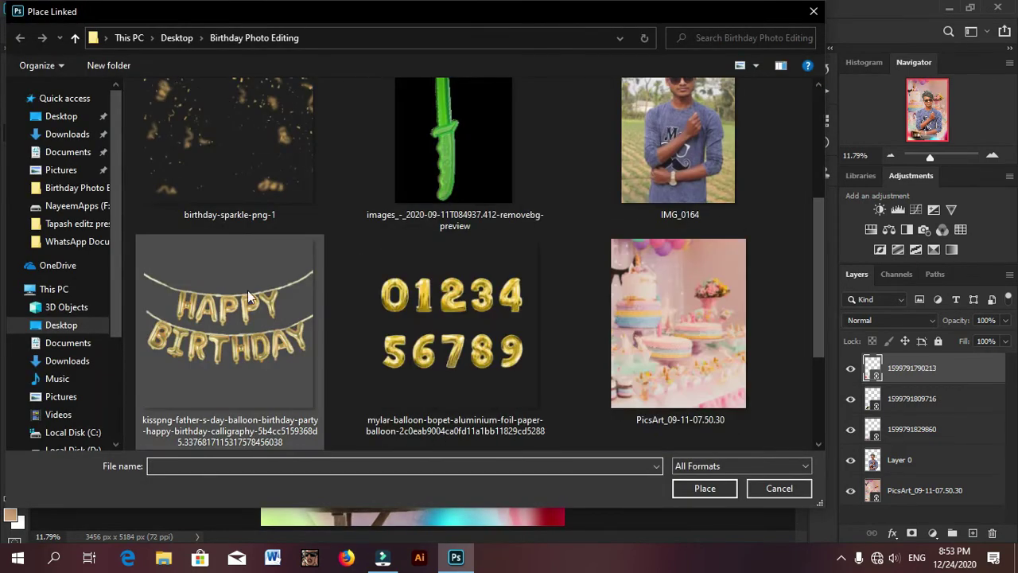
{"action": "double_click", "coordinate": [247, 290]}
{"action": "left_click_drag", "start_coordinate": [423, 261], "coordinate": [433, 161]}
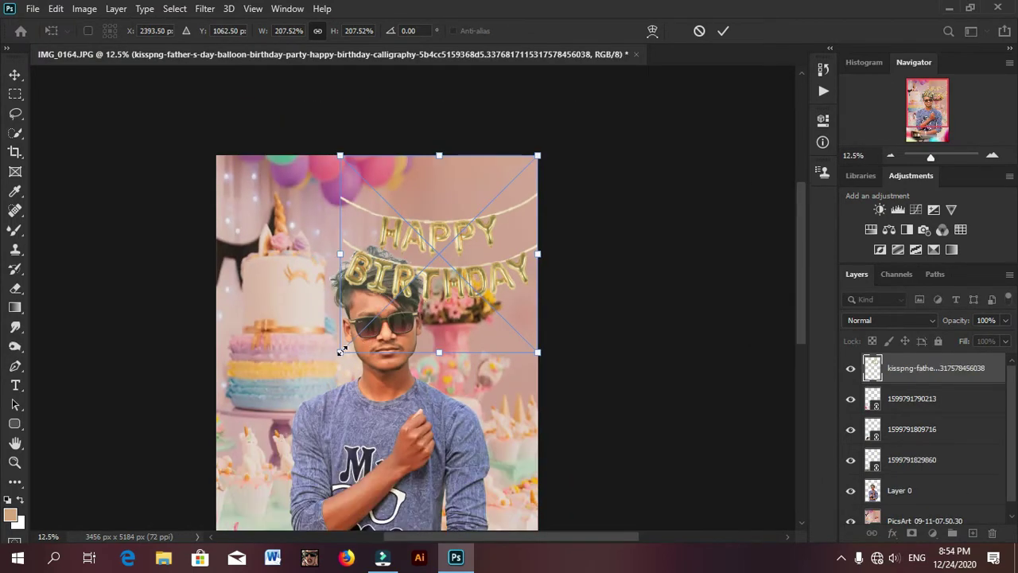
{"action": "key", "text": "Return"}
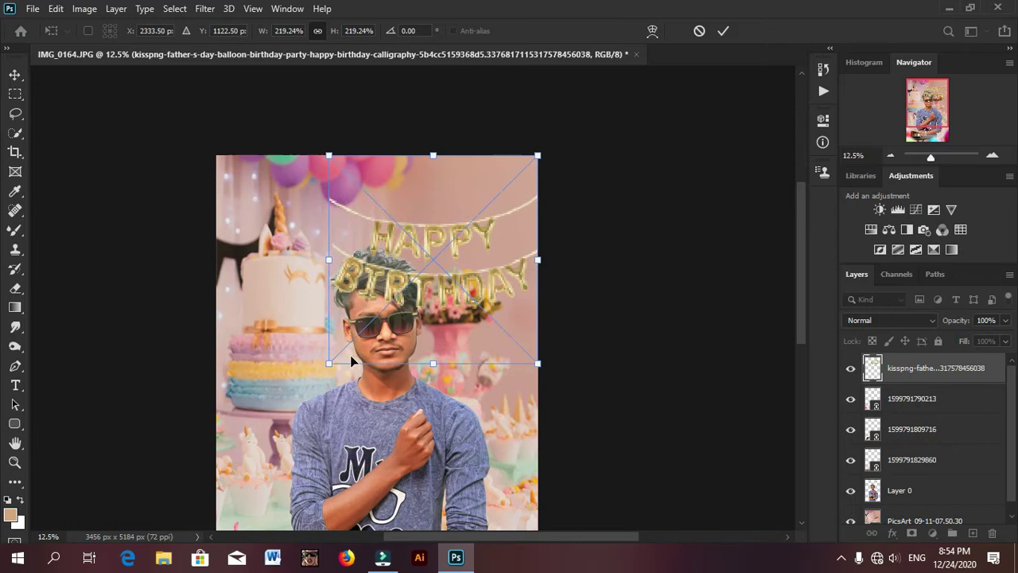
- Place the birthday-sparkle-png-1 confetti and stretch it across the photo
{"action": "left_click", "coordinate": [33, 8]}
{"action": "left_click", "coordinate": [48, 319]}
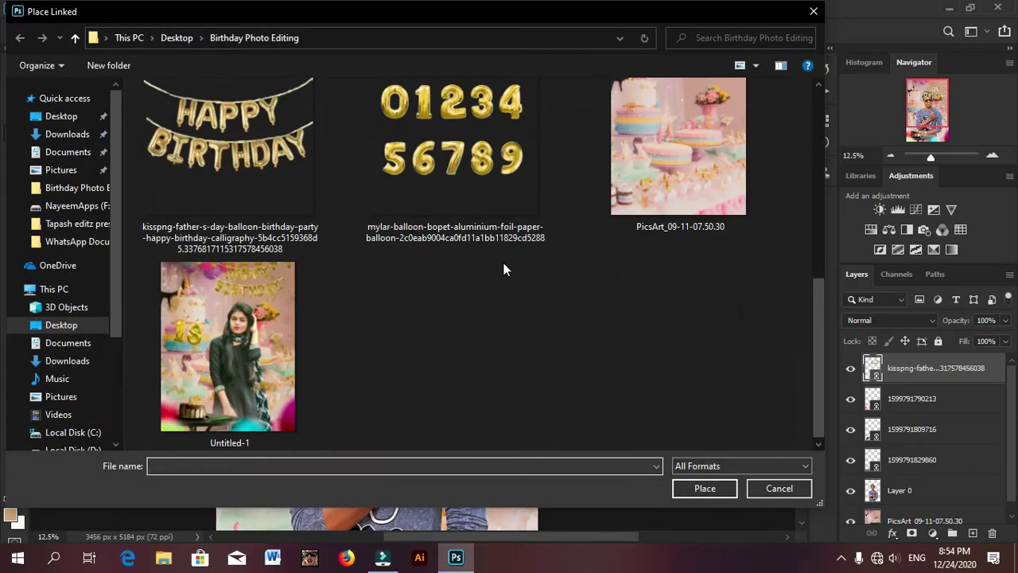
{"action": "scroll", "coordinate": [437, 270], "scroll_direction": "up", "scroll_amount": 3}
{"action": "left_click", "coordinate": [302, 279]}
{"action": "left_click", "coordinate": [705, 488]}
{"action": "left_click_drag", "start_coordinate": [358, 316], "coordinate": [291, 230]}
{"action": "left_click_drag", "start_coordinate": [358, 288], "coordinate": [539, 458]}
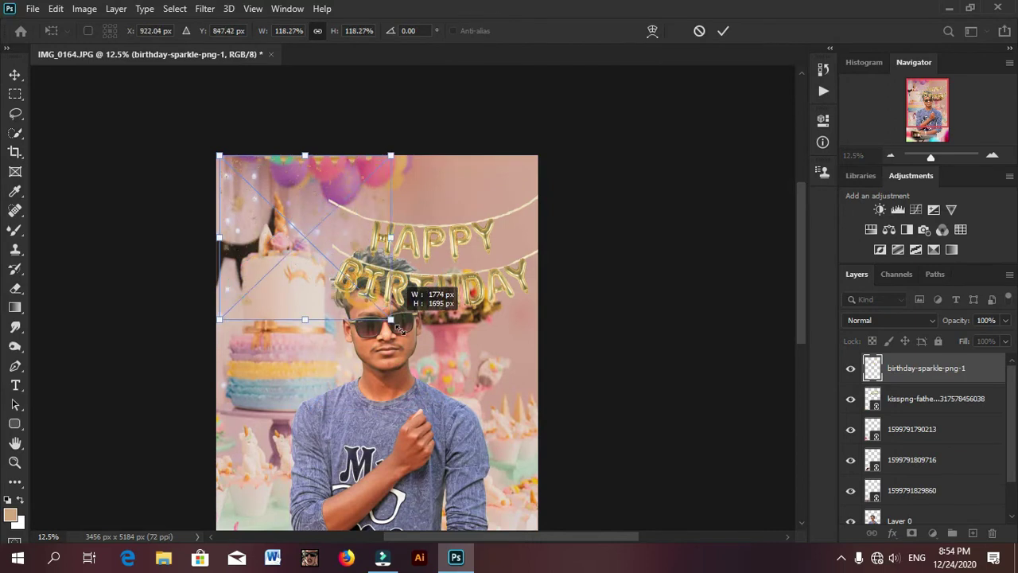
{"action": "left_click_drag", "start_coordinate": [421, 529], "coordinate": [421, 469]}
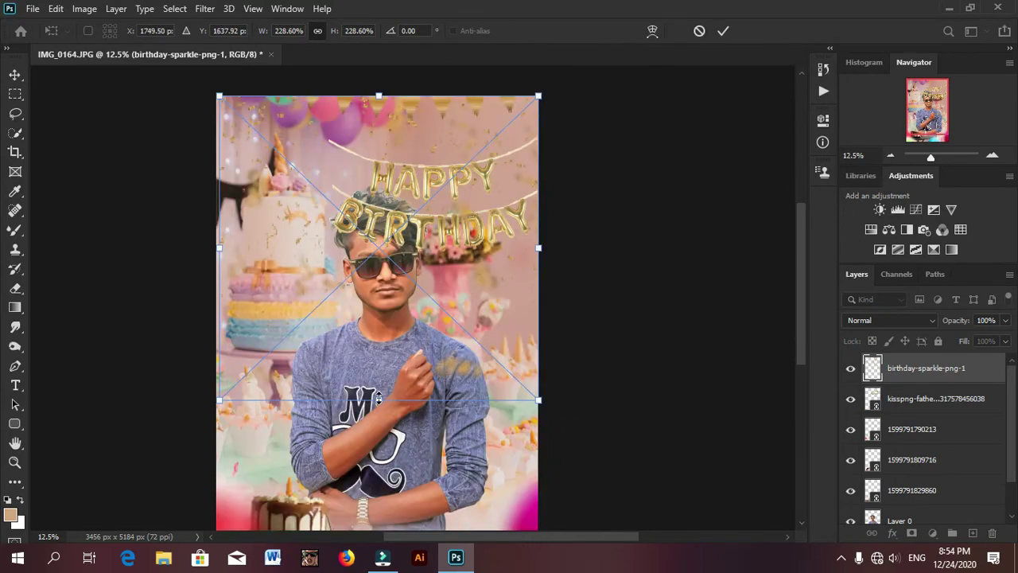
{"action": "left_click_drag", "start_coordinate": [379, 398], "coordinate": [378, 474]}
- Commit the confetti placement and hide the confetti layer
{"action": "key", "text": "Return"}
{"action": "key", "text": "w"}
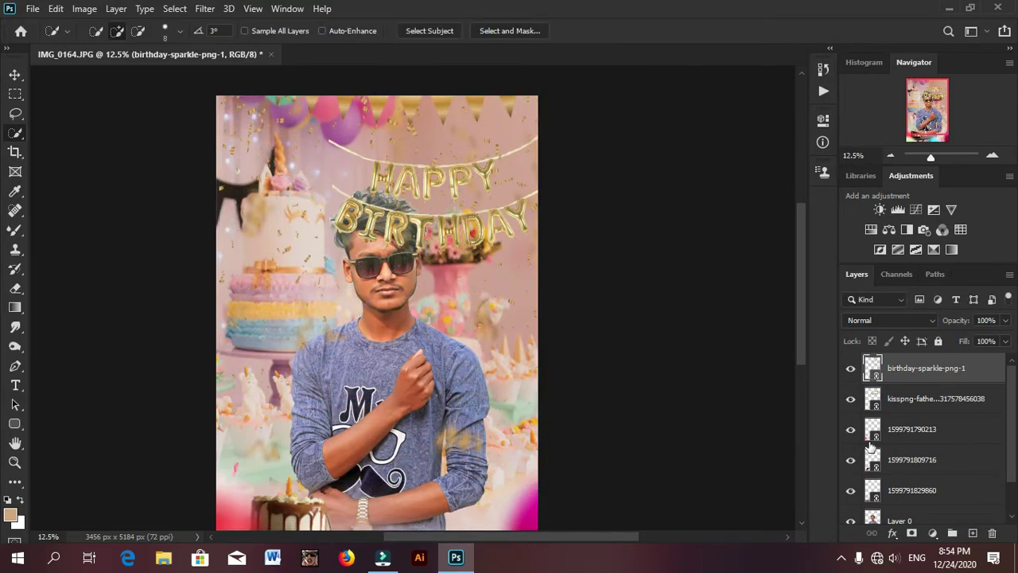
{"action": "left_click", "coordinate": [16, 74]}
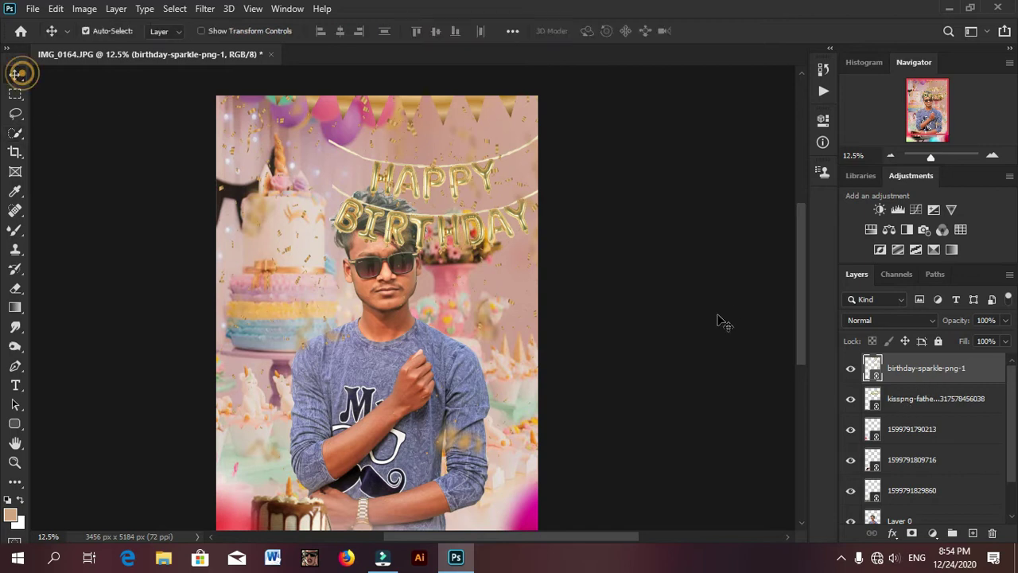
{"action": "left_click", "coordinate": [857, 397]}
{"action": "mouse_move", "coordinate": [511, 250]}
{"action": "left_mouse_down"}
{"action": "mouse_move", "coordinate": [445, 171]}
{"action": "mouse_move", "coordinate": [414, 254]}
{"action": "mouse_move", "coordinate": [437, 216]}
{"action": "left_mouse_up"}
{"action": "key", "text": "ctrl+z"}
- Scale the HAPPY BIRTHDAY balloon banner to about 198% and shift it right
{"action": "left_click", "coordinate": [907, 401]}
{"action": "key", "text": "ctrl+t"}
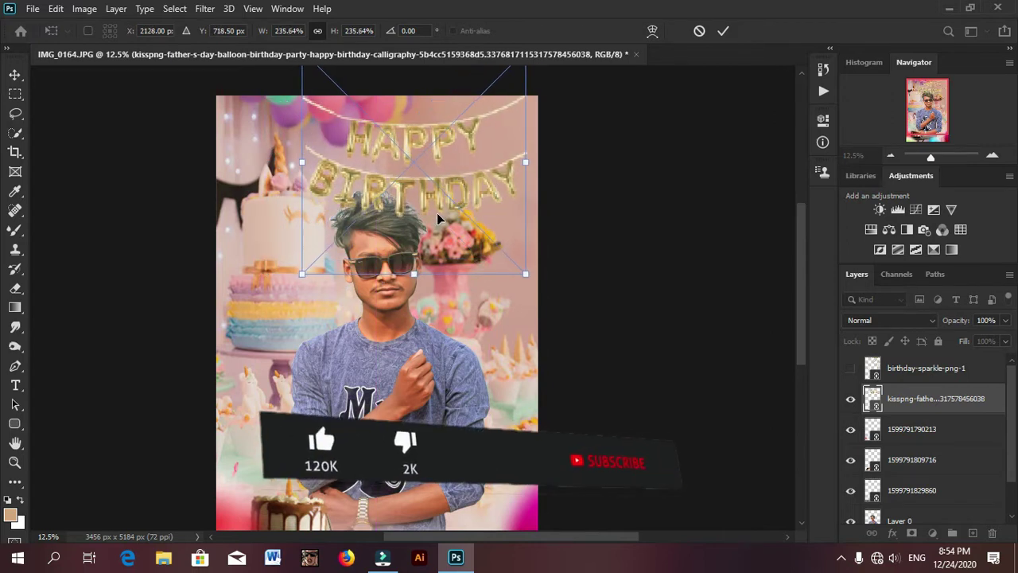
{"action": "key", "text": "Return"}
{"action": "scroll", "coordinate": [703, 315], "scroll_direction": "up", "scroll_amount": 1}
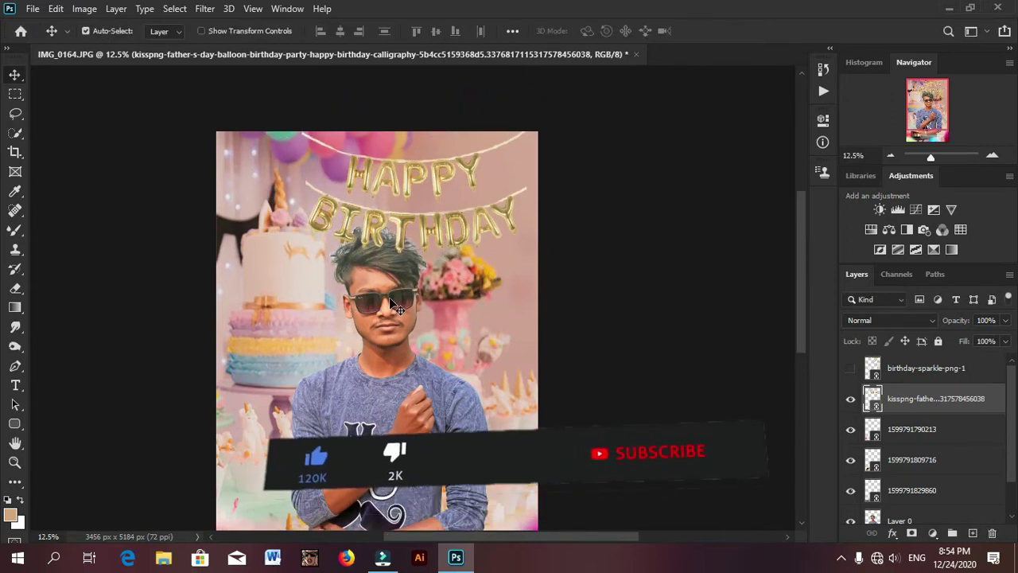
{"action": "left_click", "coordinate": [390, 302]}
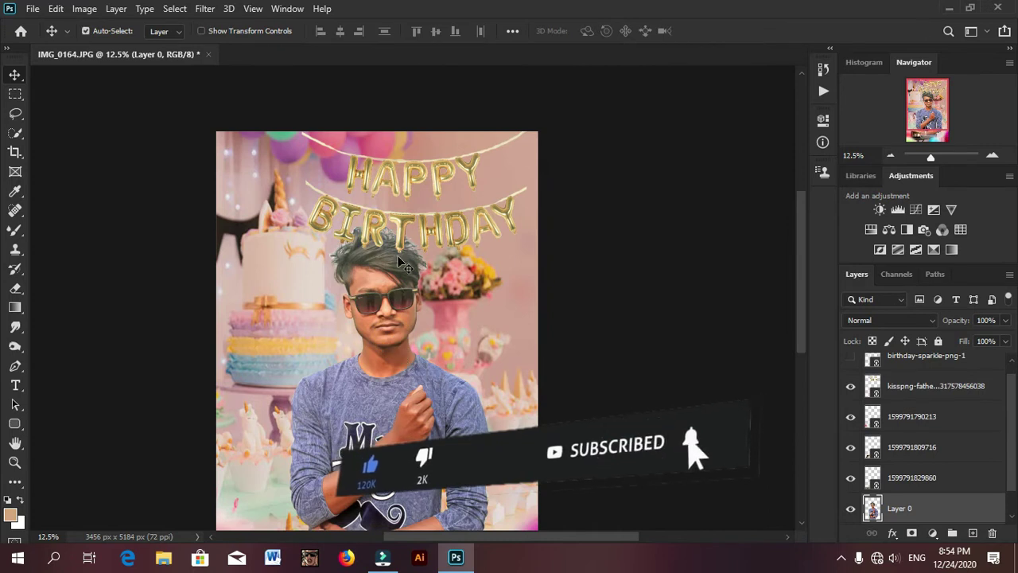
{"action": "scroll", "coordinate": [529, 346], "scroll_direction": "down", "scroll_amount": 1}
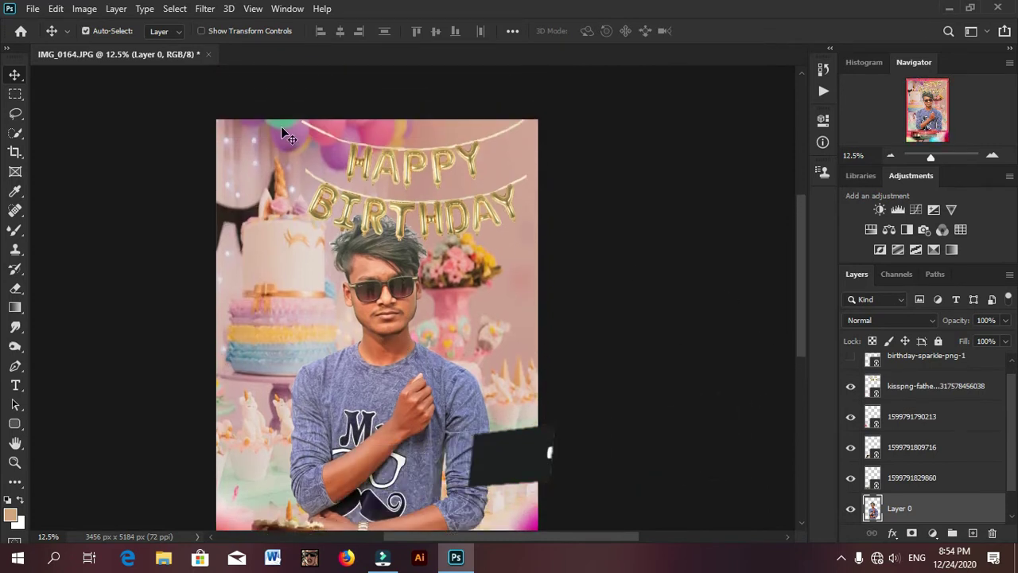
{"action": "left_click_drag", "start_coordinate": [433, 184], "coordinate": [453, 189]}
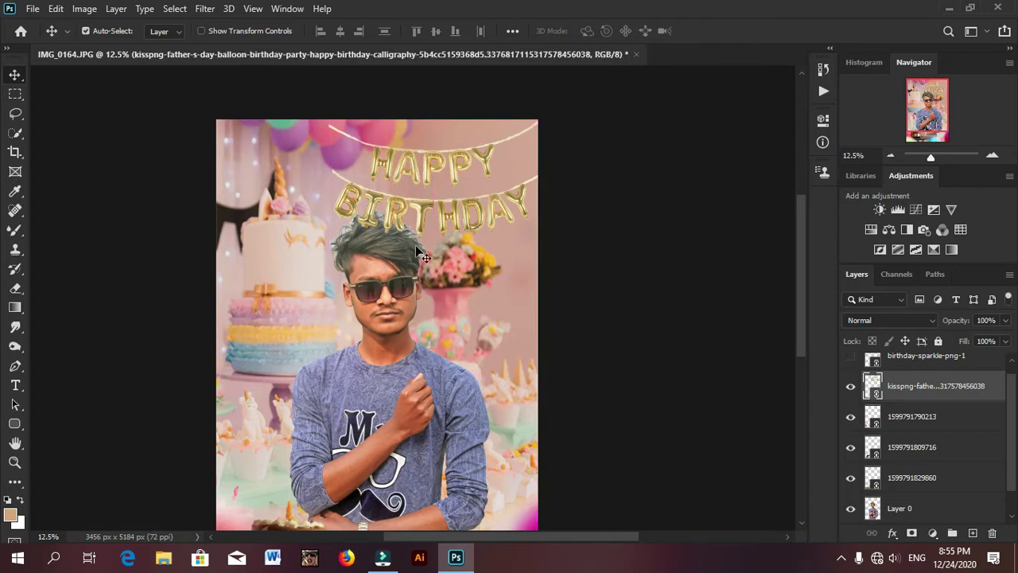
- Shrink the balloon banner so it sits above the man's head
{"action": "left_click", "coordinate": [389, 265]}
{"action": "scroll", "coordinate": [389, 265], "scroll_direction": "up", "scroll_amount": 3}
{"action": "key", "text": "ctrl+t"}
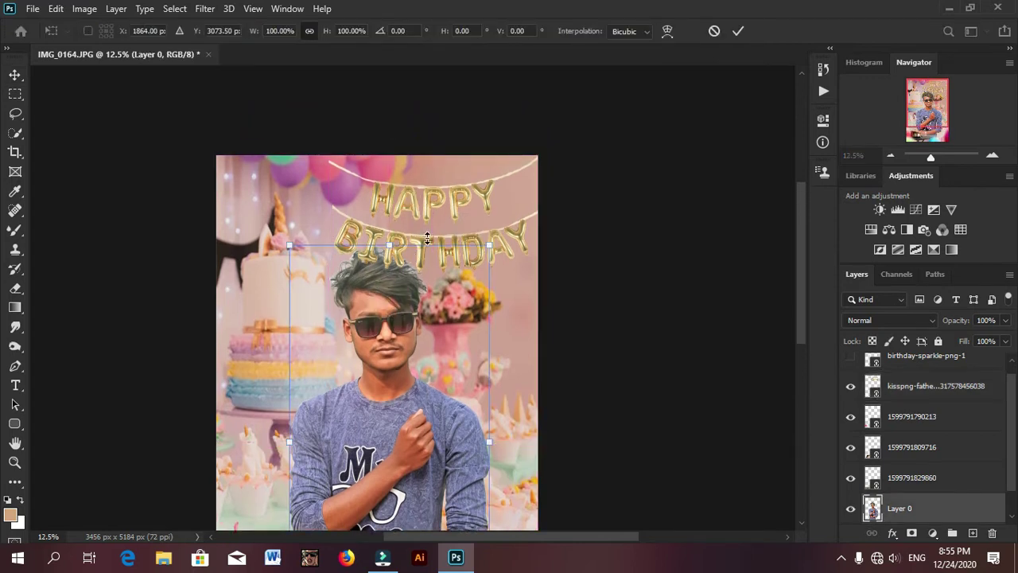
{"action": "key", "text": "Return"}
{"action": "left_click", "coordinate": [436, 209]}
{"action": "key", "text": "ctrl+t"}
{"action": "left_click_drag", "start_coordinate": [329, 220], "coordinate": [349, 214]}
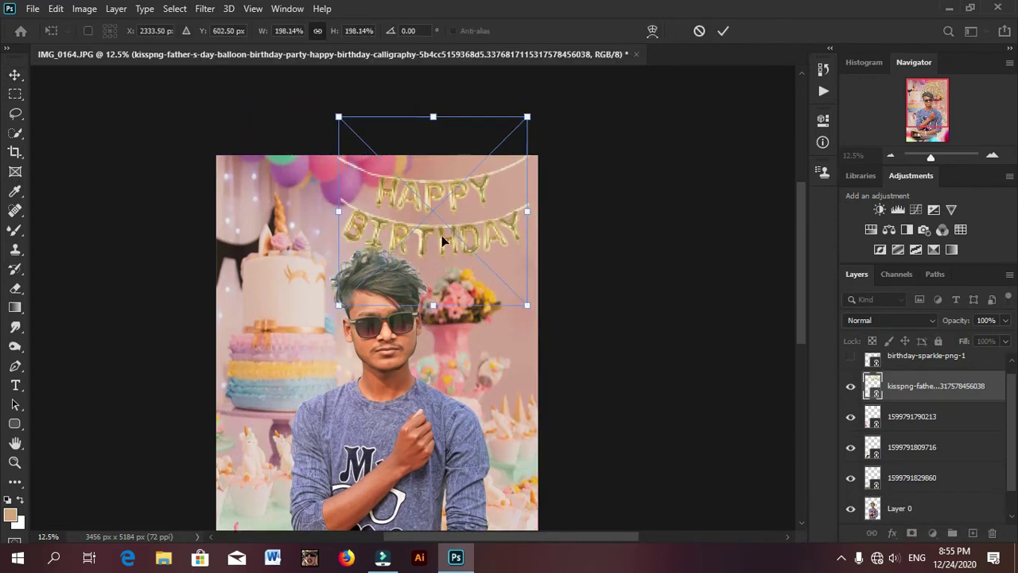
{"action": "key", "text": "Return"}
- Cancel a further linked placement and nudge the banner just above his head
{"action": "left_click", "coordinate": [32, 8]}
{"action": "left_click", "coordinate": [68, 314]}
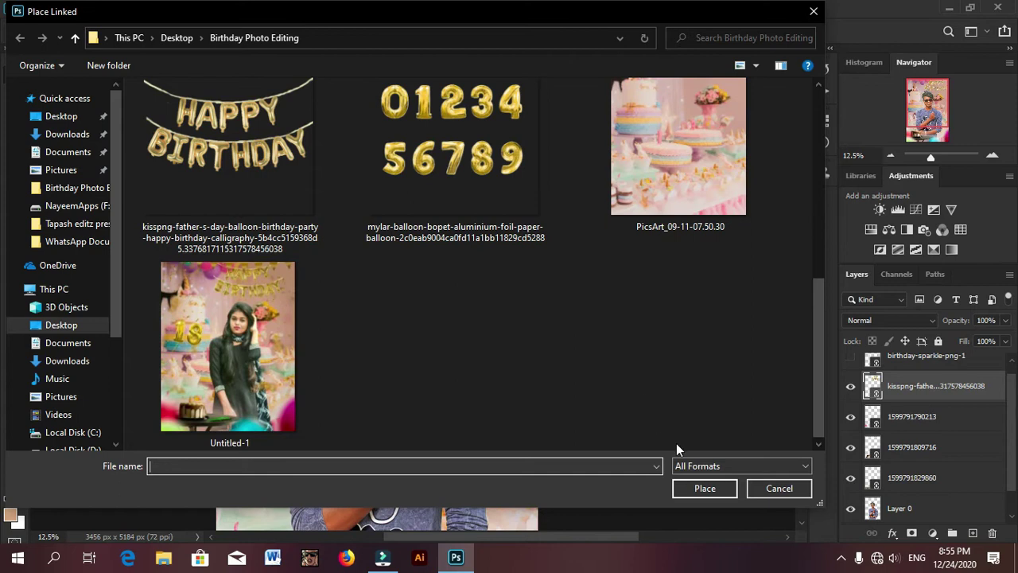
{"action": "left_click", "coordinate": [779, 488]}
{"action": "left_click_drag", "start_coordinate": [436, 241], "coordinate": [432, 244]}
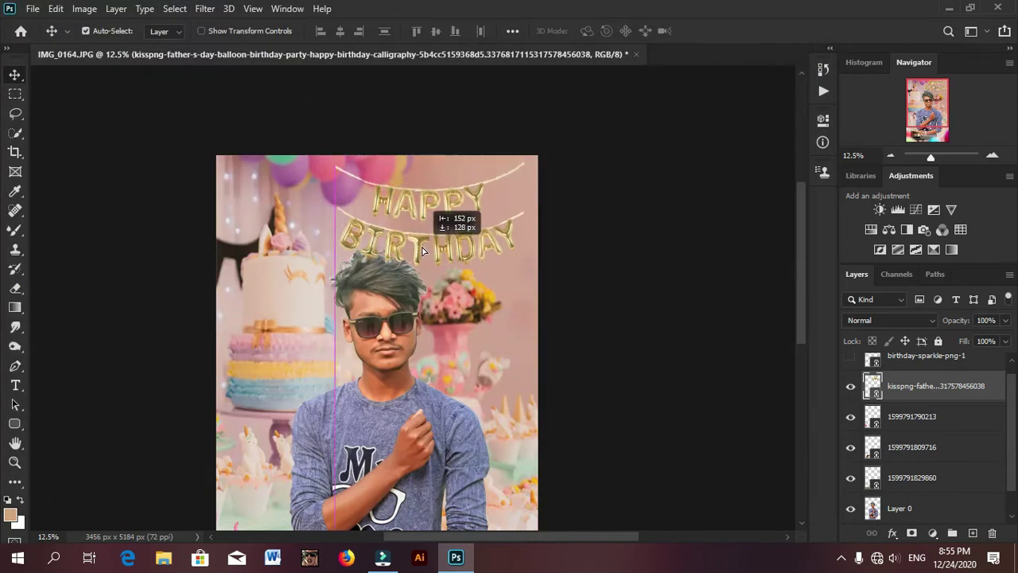
{"action": "scroll", "coordinate": [897, 398], "scroll_direction": "up", "scroll_amount": 1}
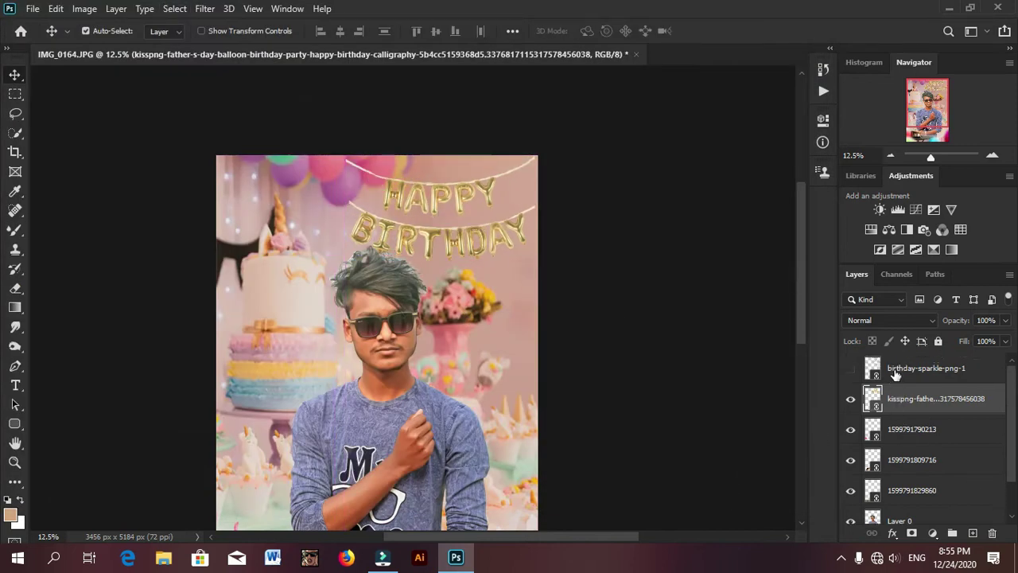
- Show the confetti layer again and move the balloon banner layer above it
{"action": "left_click", "coordinate": [896, 369]}
{"action": "left_click", "coordinate": [850, 368]}
{"action": "left_click_drag", "start_coordinate": [888, 396], "coordinate": [890, 364]}
{"action": "right_click", "coordinate": [912, 398]}
{"action": "key", "text": "Escape"}
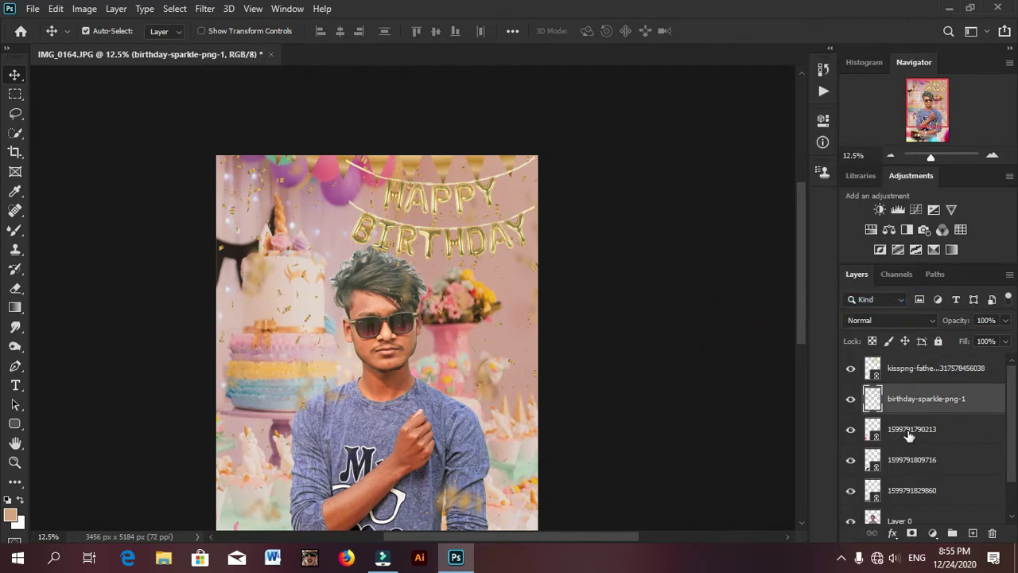
- Mask the confetti off the man with a brush, then apply the layer mask
{"action": "left_click", "coordinate": [912, 533]}
{"action": "right_click", "coordinate": [15, 230]}
{"action": "left_click", "coordinate": [72, 229]}
{"action": "right_click", "coordinate": [15, 230]}
{"action": "left_click", "coordinate": [71, 229]}
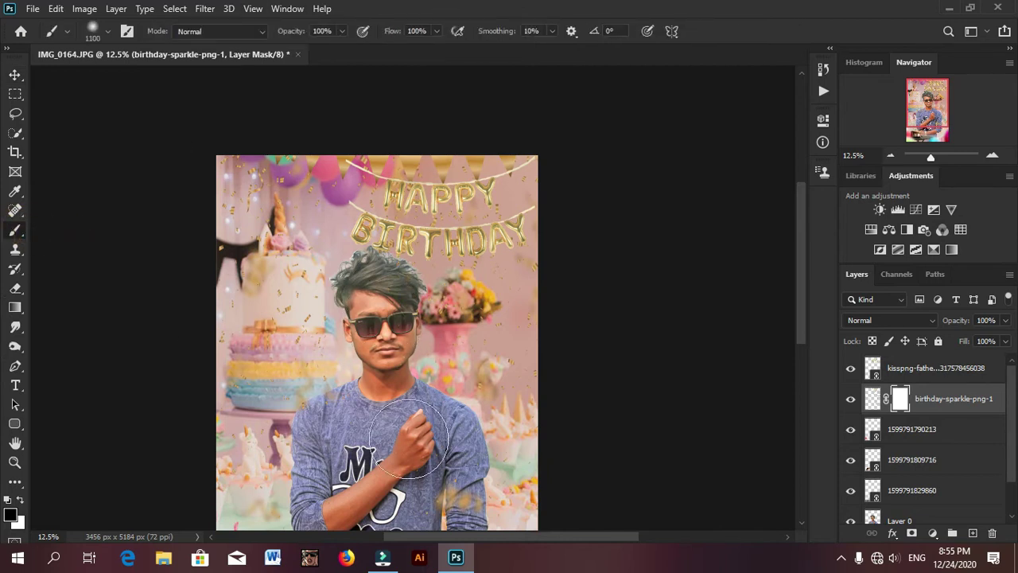
{"action": "right_click", "coordinate": [899, 397]}
{"action": "left_click", "coordinate": [910, 438]}
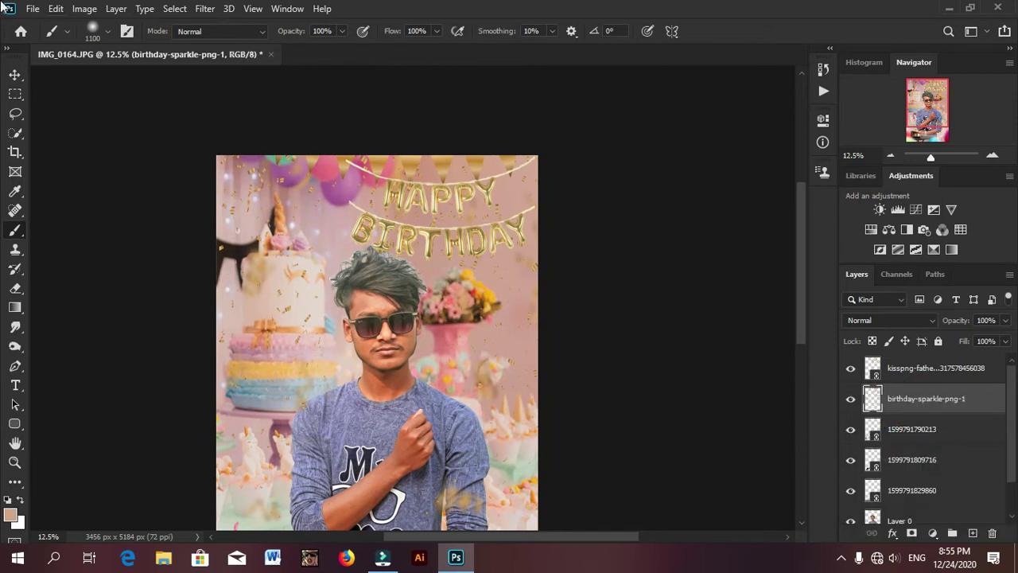
- Select Layer 0 and slightly shrink the man's photo with Free Transform
{"action": "left_click", "coordinate": [19, 327]}
{"action": "scroll", "coordinate": [380, 272], "scroll_direction": "up", "scroll_amount": 5}
{"action": "scroll", "coordinate": [922, 438], "scroll_direction": "down", "scroll_amount": 2}
{"action": "left_click", "coordinate": [900, 477]}
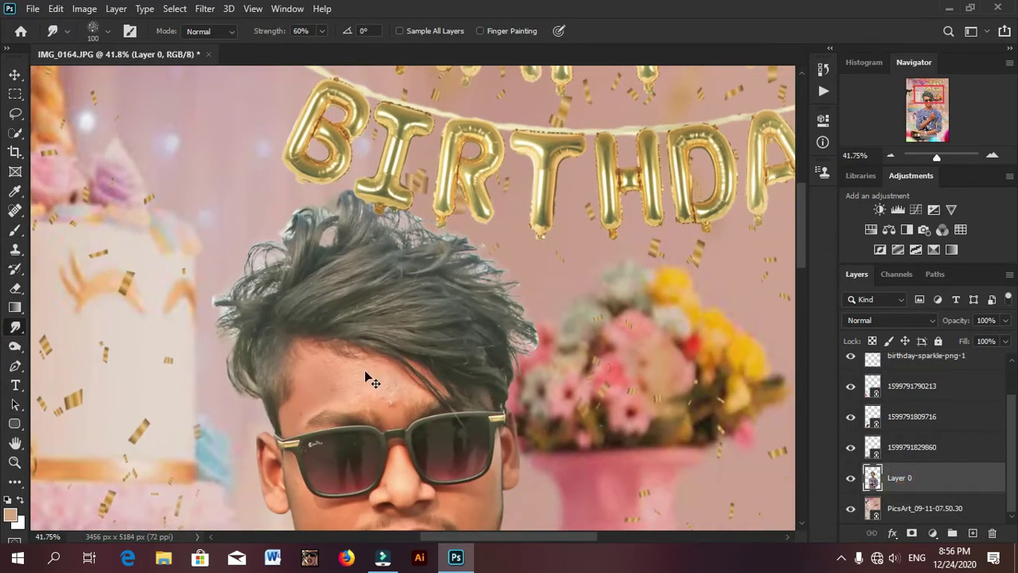
{"action": "scroll", "coordinate": [365, 377], "scroll_direction": "down", "scroll_amount": 2}
{"action": "scroll", "coordinate": [414, 357], "scroll_direction": "down", "scroll_amount": 1}
{"action": "key", "text": "ctrl+t"}
{"action": "left_click_drag", "start_coordinate": [694, 240], "coordinate": [684, 259]}
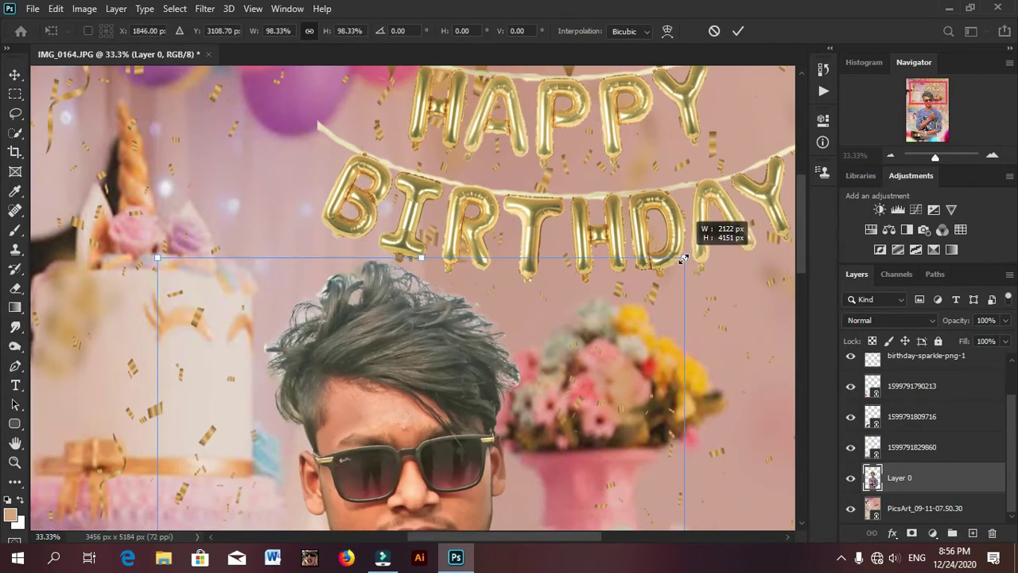
{"action": "key", "text": "Return"}
{"action": "scroll", "coordinate": [428, 385], "scroll_direction": "up", "scroll_amount": 2}
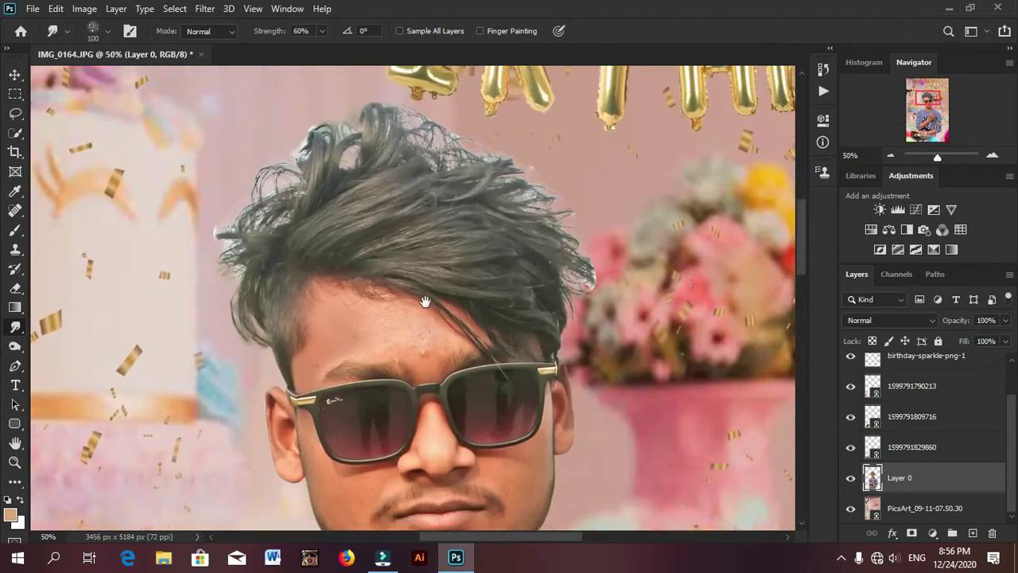
- Smudge the hair at the top of the head upward into spiky tufts, then fit to screen
{"action": "left_click", "coordinate": [15, 209]}
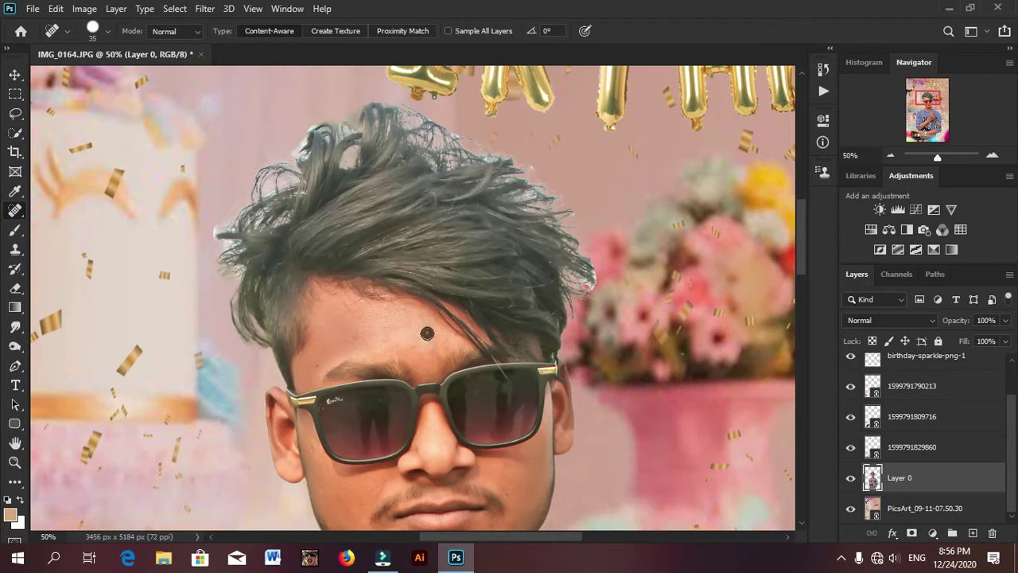
{"action": "scroll", "coordinate": [427, 333], "scroll_direction": "down", "scroll_amount": 2}
{"action": "scroll", "coordinate": [397, 353], "scroll_direction": "up", "scroll_amount": 4}
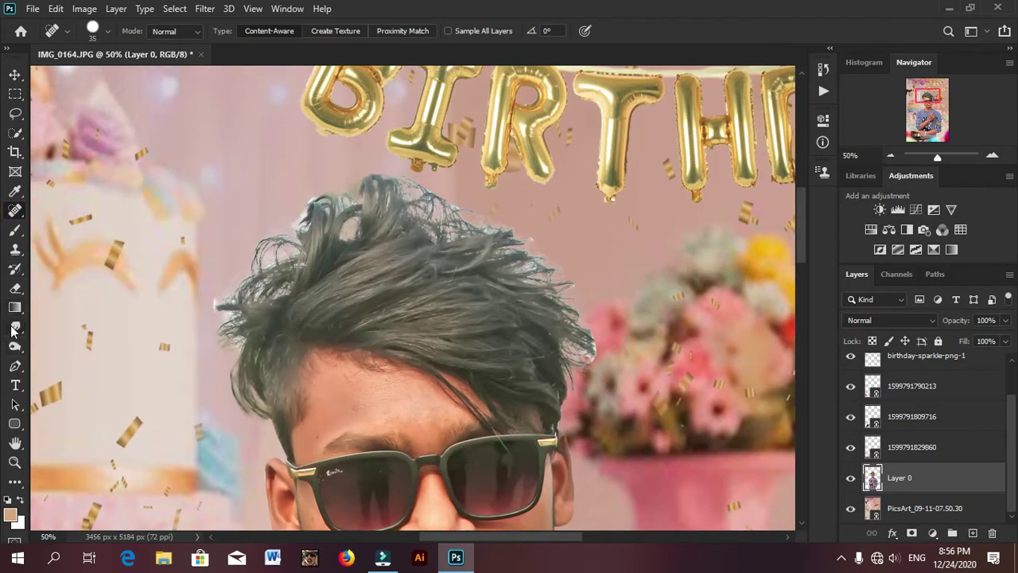
{"action": "left_click", "coordinate": [12, 328]}
{"action": "left_click_drag", "start_coordinate": [381, 238], "coordinate": [354, 140]}
{"action": "mouse_move", "coordinate": [350, 239]}
{"action": "left_mouse_down"}
{"action": "mouse_move", "coordinate": [358, 152]}
{"action": "mouse_move", "coordinate": [283, 178]}
{"action": "left_mouse_up"}
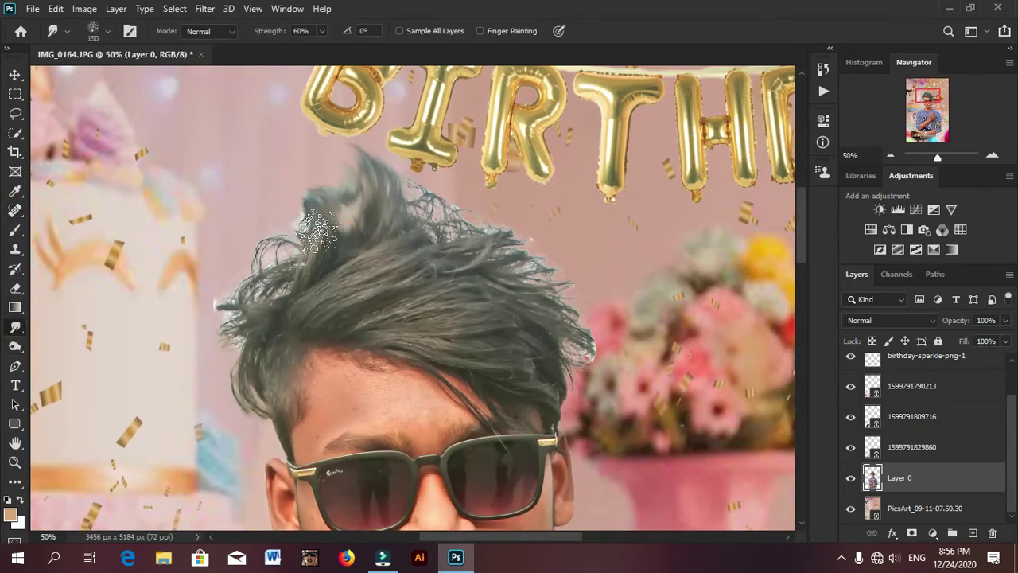
{"action": "mouse_move", "coordinate": [337, 254]}
{"action": "left_mouse_down"}
{"action": "mouse_move", "coordinate": [319, 176]}
{"action": "mouse_move", "coordinate": [253, 168]}
{"action": "left_mouse_up"}
{"action": "left_click_drag", "start_coordinate": [286, 274], "coordinate": [234, 187]}
{"action": "left_click_drag", "start_coordinate": [398, 242], "coordinate": [414, 167]}
{"action": "mouse_move", "coordinate": [381, 255]}
{"action": "left_mouse_down"}
{"action": "mouse_move", "coordinate": [350, 147]}
{"action": "mouse_move", "coordinate": [413, 255]}
{"action": "mouse_move", "coordinate": [503, 346]}
{"action": "left_mouse_up"}
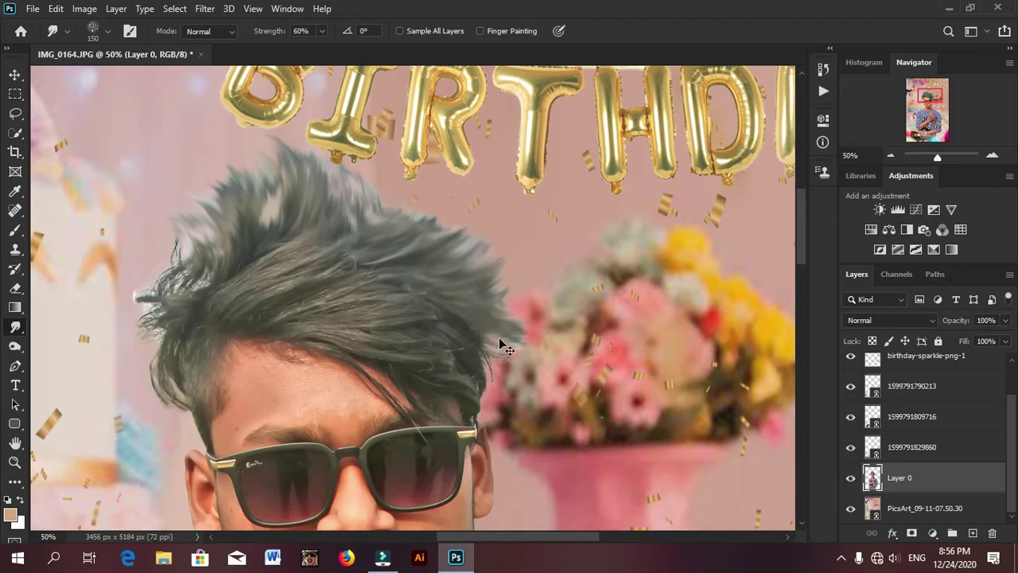
{"action": "key", "text": "ctrl+0"}
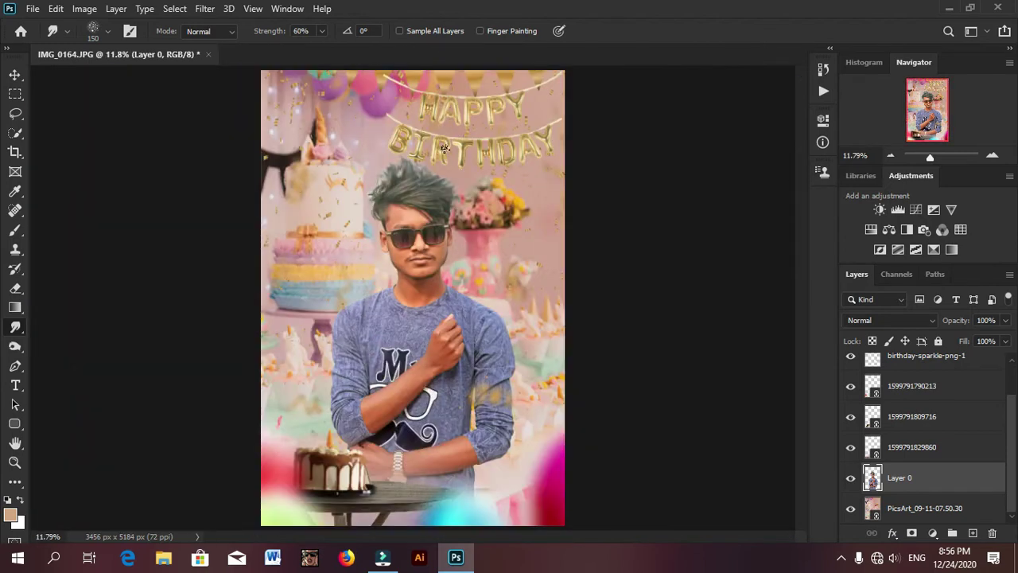
- Run Filter > Liquify on the man's layer with Forward Warp brush size 700 and apply
{"action": "left_click", "coordinate": [416, 186]}
{"action": "left_click", "coordinate": [204, 8]}
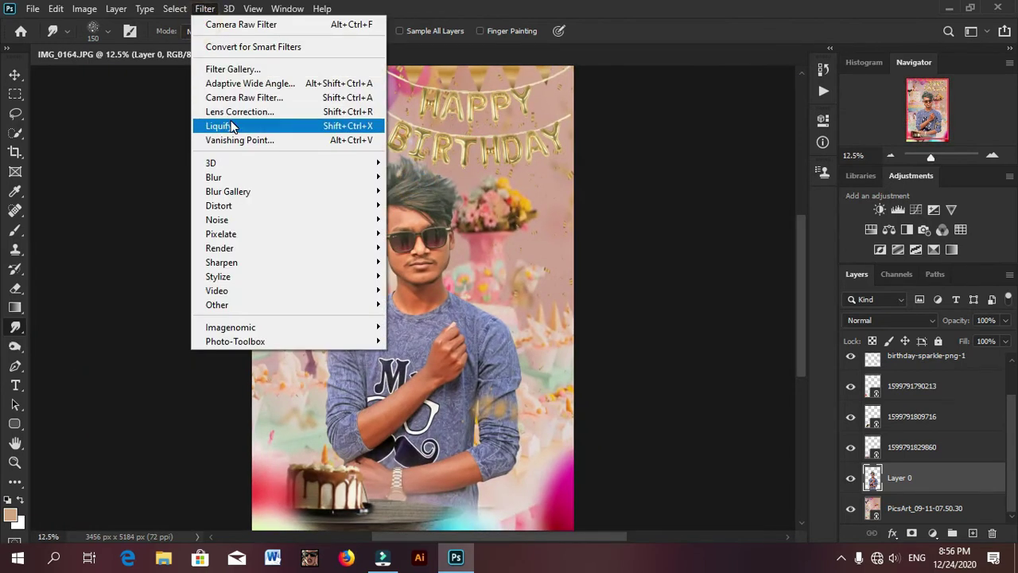
{"action": "left_click", "coordinate": [232, 121]}
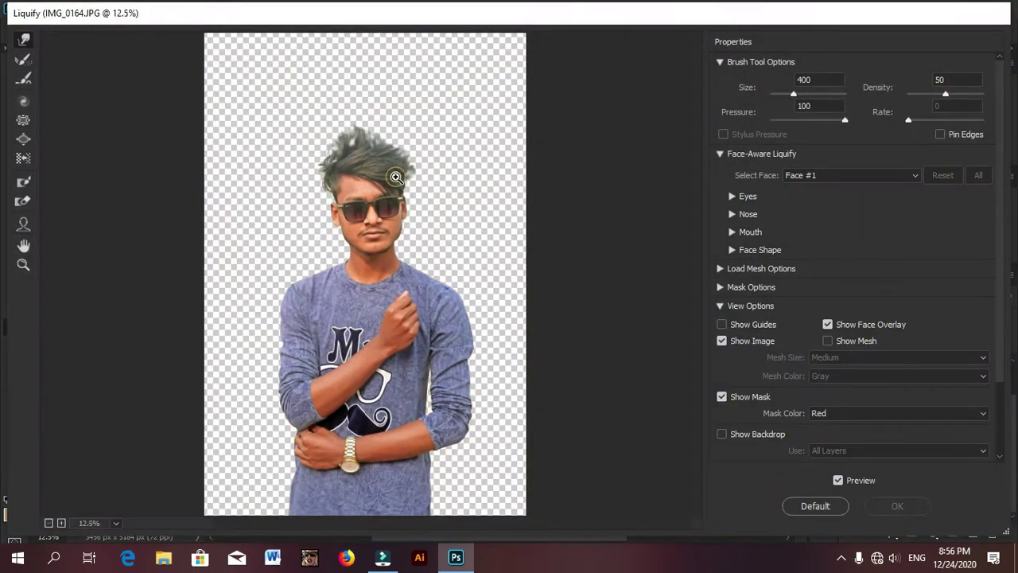
{"action": "scroll", "coordinate": [387, 95], "scroll_direction": "up", "scroll_amount": 3}
{"action": "key", "text": "bracketright"}
{"action": "key", "text": "bracketright"}
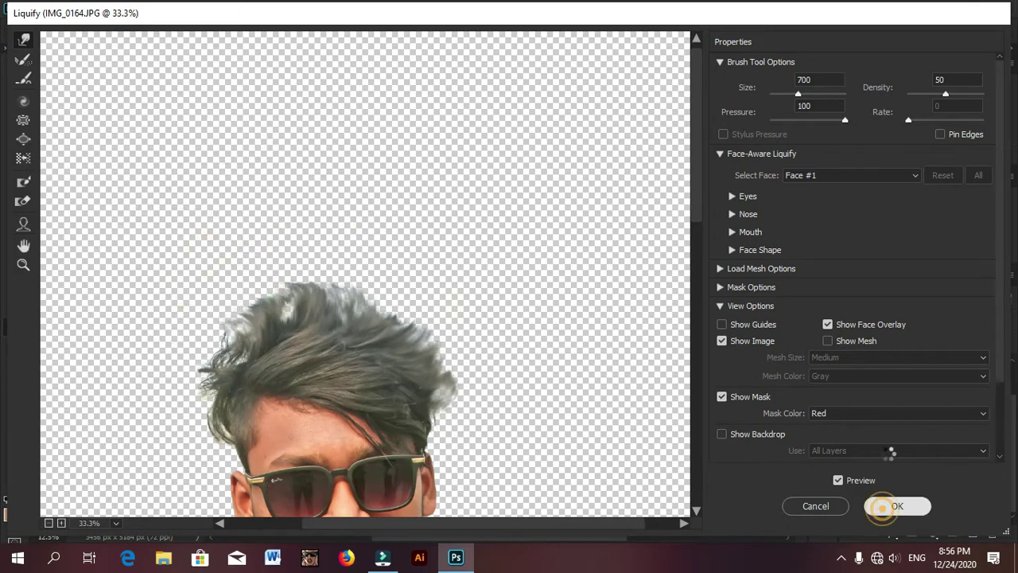
{"action": "left_click", "coordinate": [896, 506]}
- Blend forehead, cheek, chin and neck skin using the Mixer Brush at Wet 15%, Load 5%
{"action": "scroll", "coordinate": [450, 280], "scroll_direction": "up", "scroll_amount": 5}
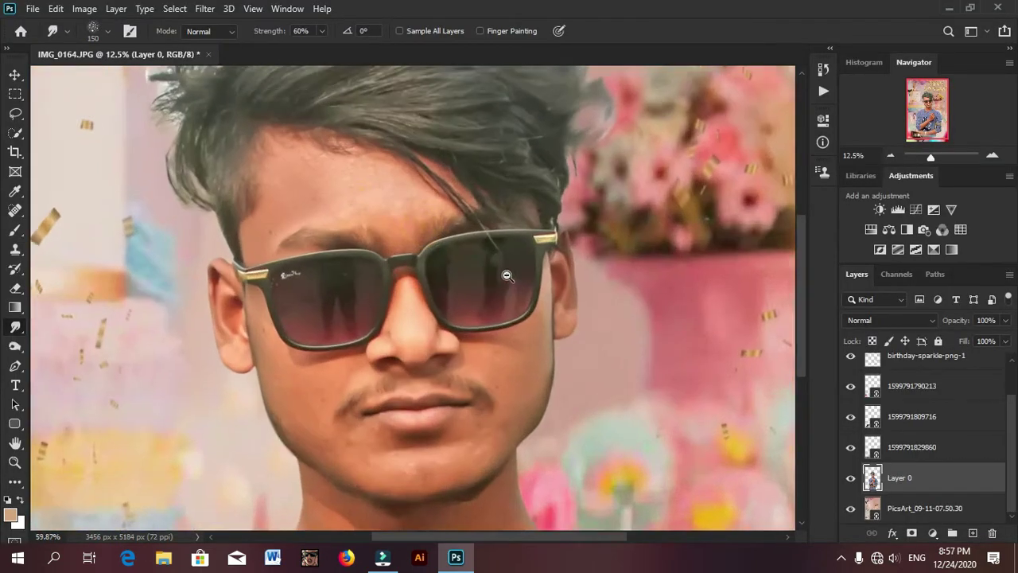
{"action": "right_click", "coordinate": [15, 229]}
{"action": "left_click", "coordinate": [80, 274]}
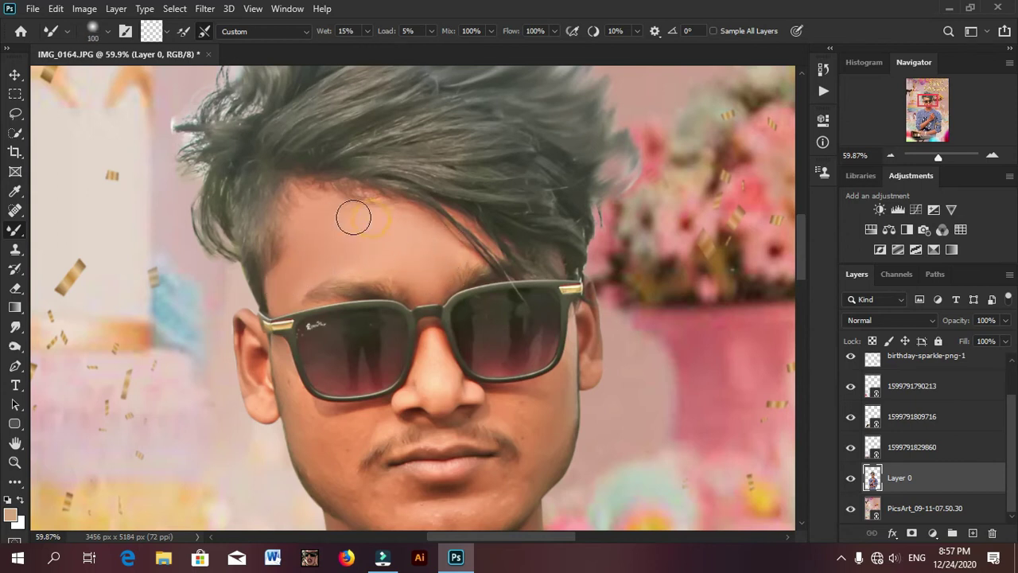
{"action": "scroll", "coordinate": [367, 246], "scroll_direction": "down", "scroll_amount": 2}
{"action": "key", "text": "bracketright"}
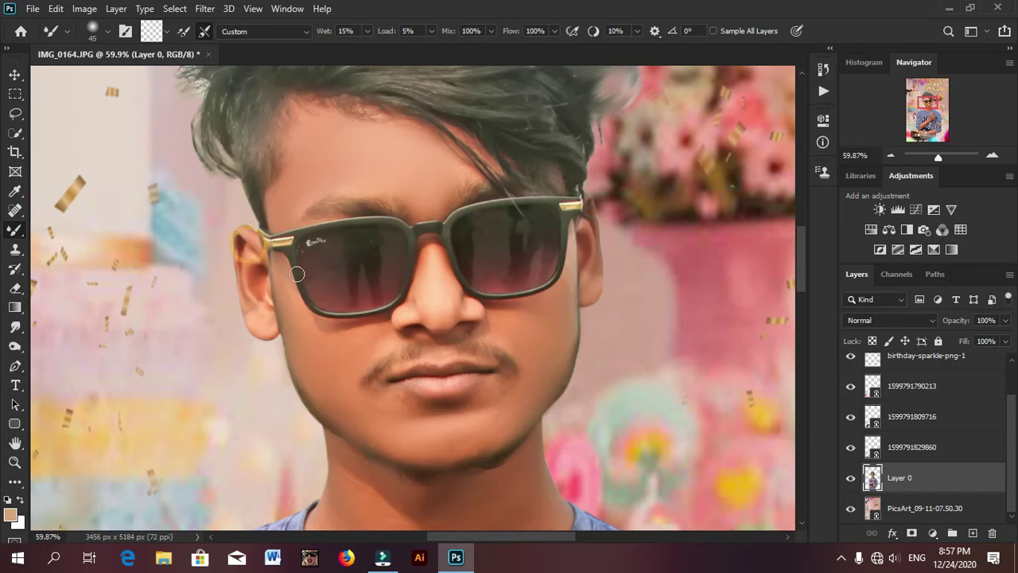
{"action": "key", "text": "bracketright"}
{"action": "key", "text": "bracketright"}
{"action": "scroll", "coordinate": [323, 312], "scroll_direction": "down", "scroll_amount": 1}
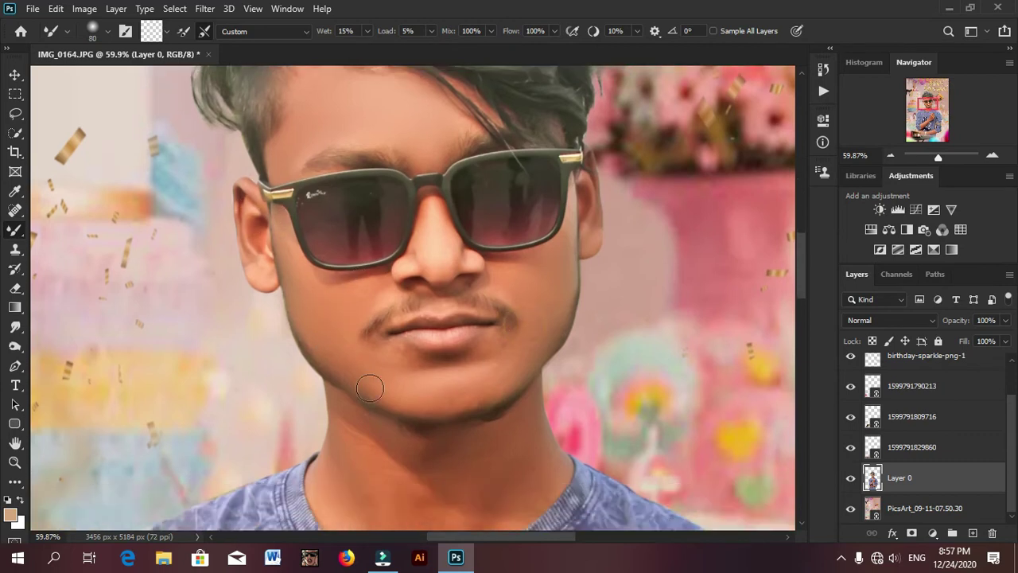
{"action": "key", "text": "bracketright"}
{"action": "key", "text": "bracketright"}
{"action": "scroll", "coordinate": [362, 374], "scroll_direction": "down", "scroll_amount": 4}
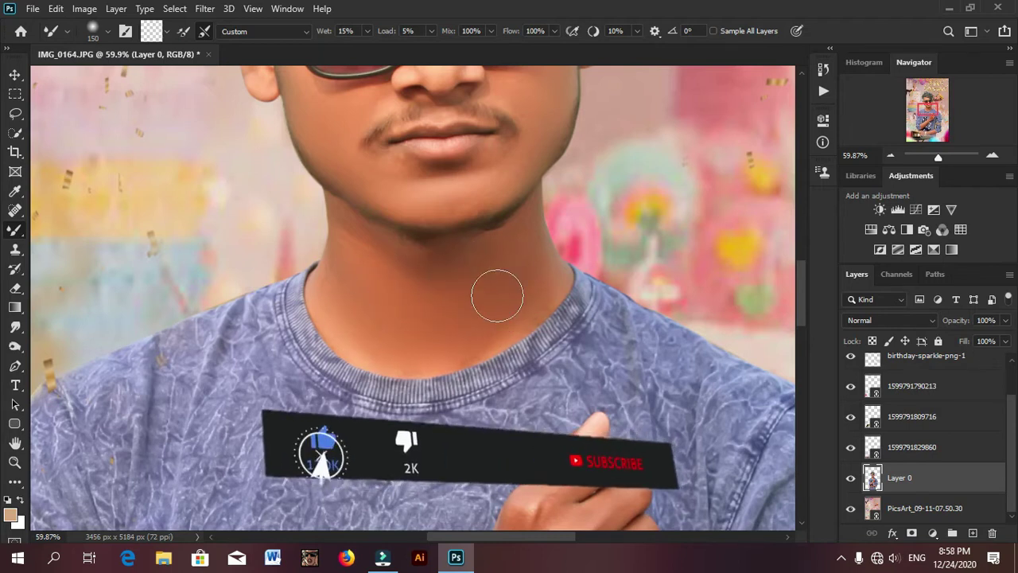
- Blend the forearm, wrist and back-of-hand skin with a smaller mixer brush
{"action": "mouse_move", "coordinate": [238, 246]}
{"action": "left_mouse_down"}
{"action": "mouse_move", "coordinate": [421, 363]}
{"action": "mouse_move", "coordinate": [390, 251]}
{"action": "left_mouse_up"}
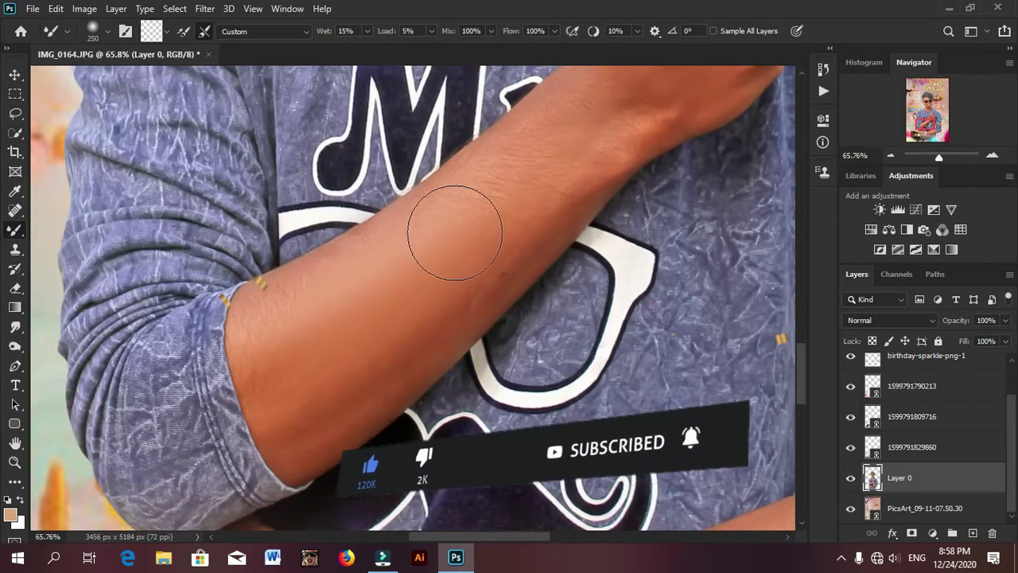
{"action": "key", "text": "bracketleft"}
{"action": "key", "text": "bracketleft"}
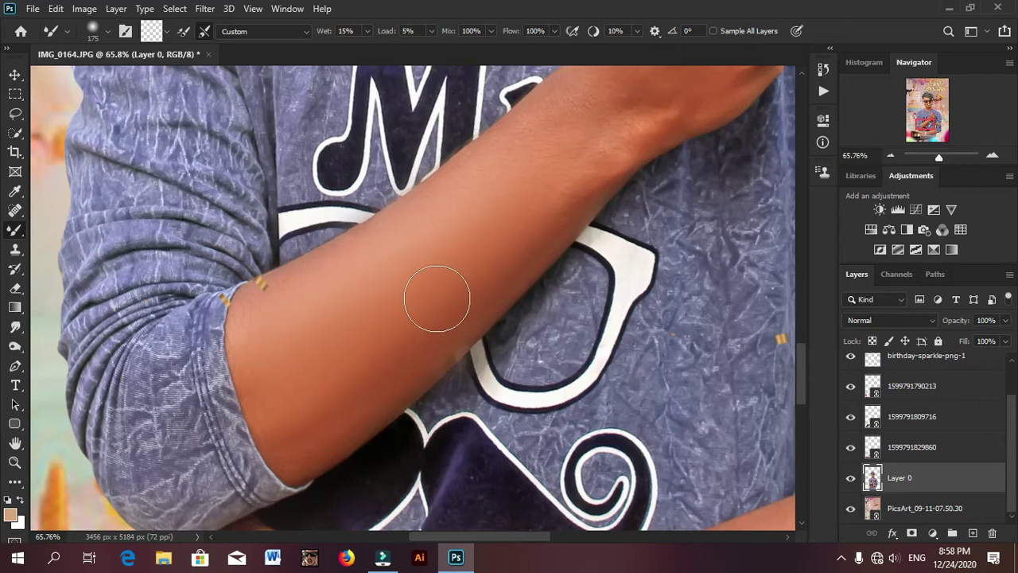
{"action": "left_click_drag", "start_coordinate": [509, 211], "coordinate": [296, 339]}
{"action": "left_click_drag", "start_coordinate": [510, 222], "coordinate": [377, 333]}
{"action": "left_click_drag", "start_coordinate": [568, 148], "coordinate": [210, 411]}
{"action": "mouse_move", "coordinate": [280, 311]}
{"action": "left_mouse_down"}
{"action": "mouse_move", "coordinate": [238, 345]}
{"action": "mouse_move", "coordinate": [233, 376]}
{"action": "left_mouse_up"}
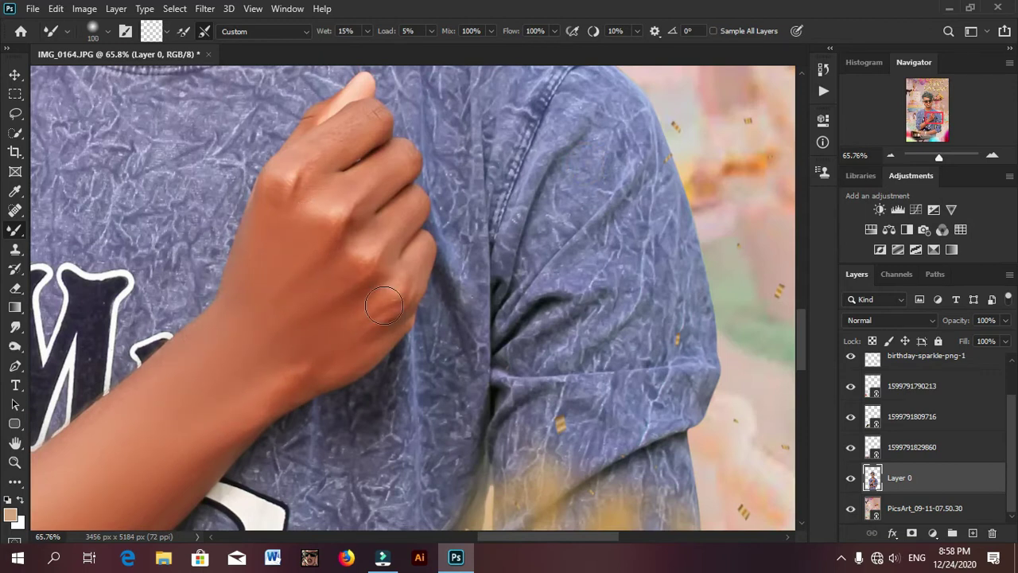
{"action": "mouse_move", "coordinate": [302, 169]}
{"action": "left_mouse_down"}
{"action": "mouse_move", "coordinate": [291, 232]}
{"action": "mouse_move", "coordinate": [364, 186]}
{"action": "mouse_move", "coordinate": [332, 284]}
{"action": "left_mouse_up"}
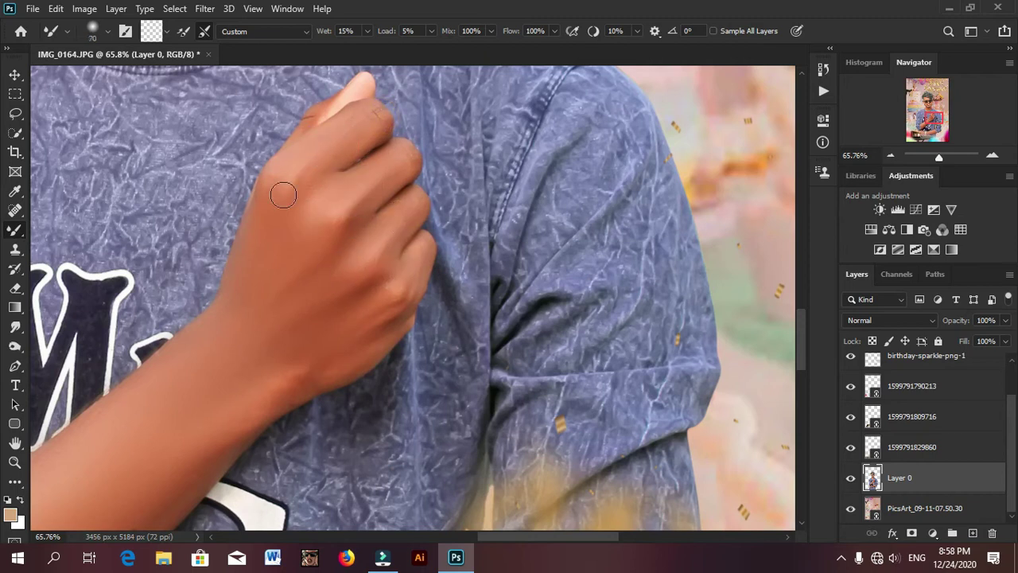
{"action": "scroll", "coordinate": [432, 310], "scroll_direction": "down", "scroll_amount": 3}
{"action": "scroll", "coordinate": [466, 390], "scroll_direction": "up", "scroll_amount": 1}
{"action": "scroll", "coordinate": [581, 268], "scroll_direction": "up", "scroll_amount": 1}
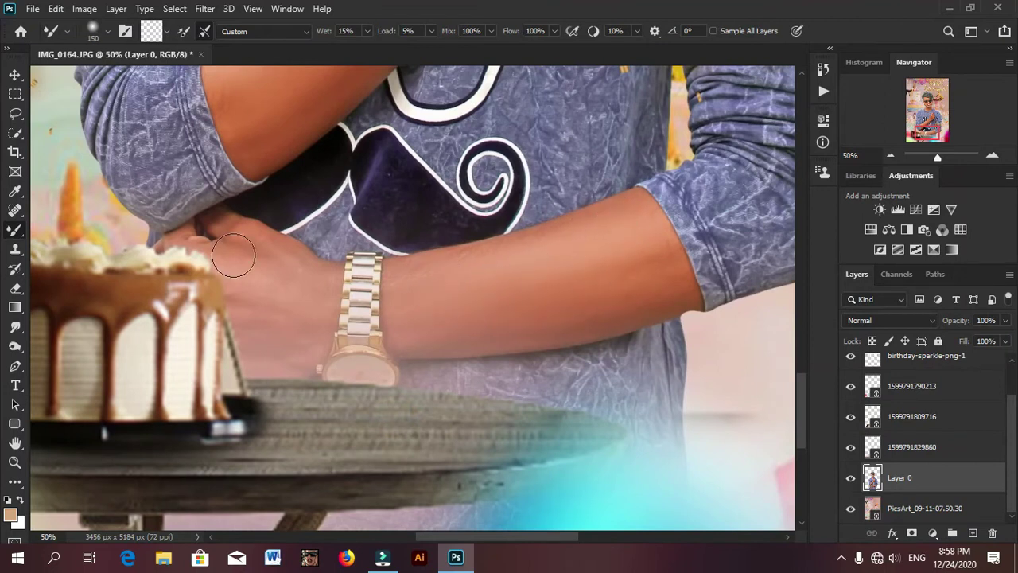
{"action": "scroll", "coordinate": [271, 266], "scroll_direction": "down", "scroll_amount": 2}
{"action": "scroll", "coordinate": [231, 273], "scroll_direction": "down", "scroll_amount": 3}
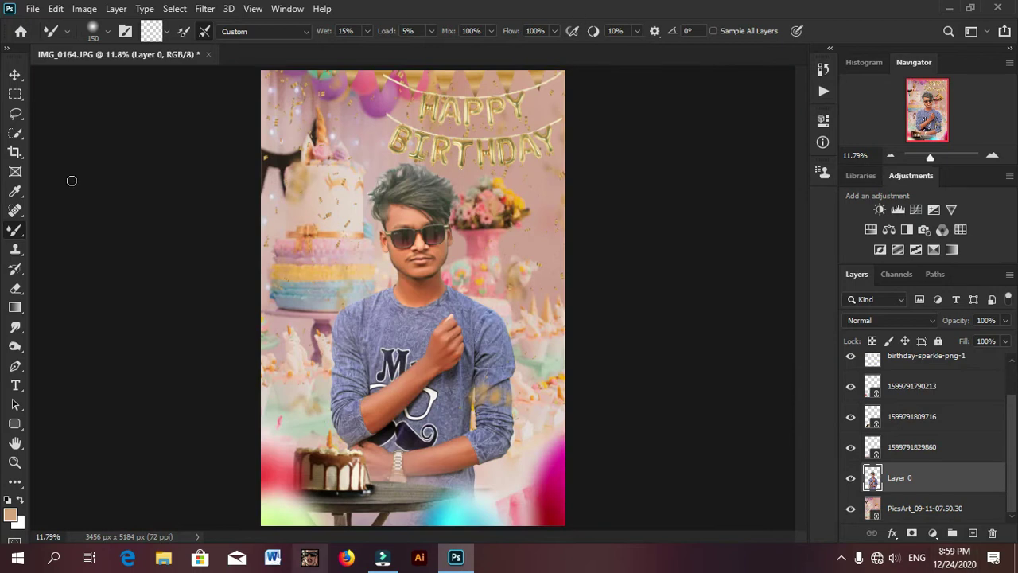
- Place the green knife image as linked and position it on the table beside the cake
{"action": "left_click", "coordinate": [33, 8]}
{"action": "left_click", "coordinate": [79, 315]}
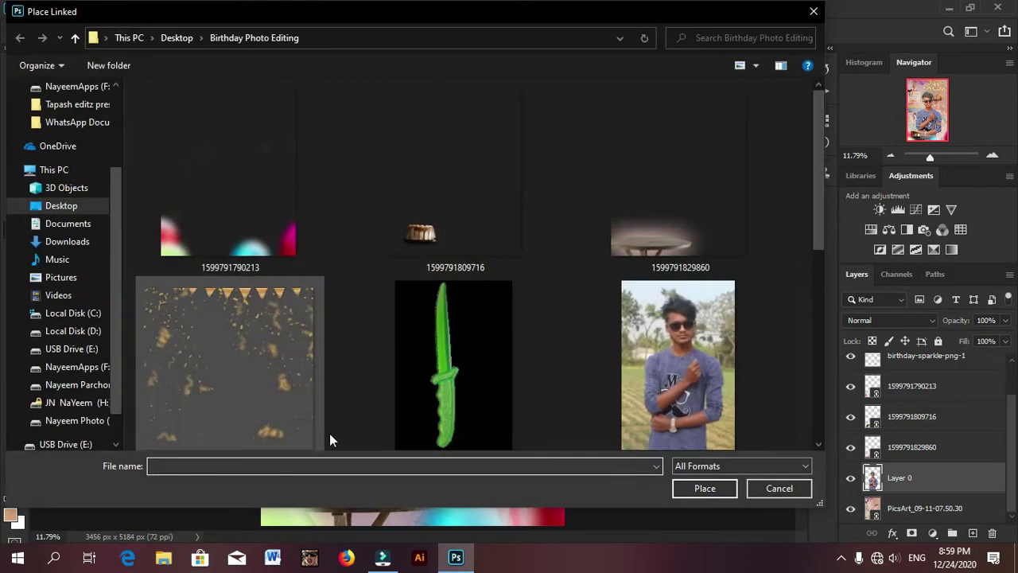
{"action": "double_click", "coordinate": [430, 395]}
{"action": "scroll", "coordinate": [423, 306], "scroll_direction": "up", "scroll_amount": 1}
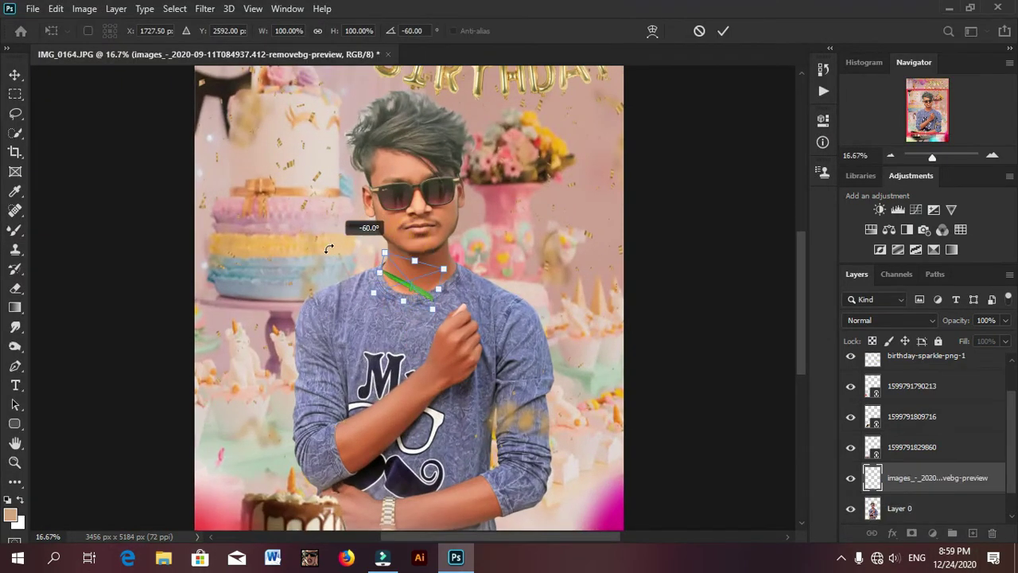
{"action": "left_click_drag", "start_coordinate": [408, 283], "coordinate": [375, 466]}
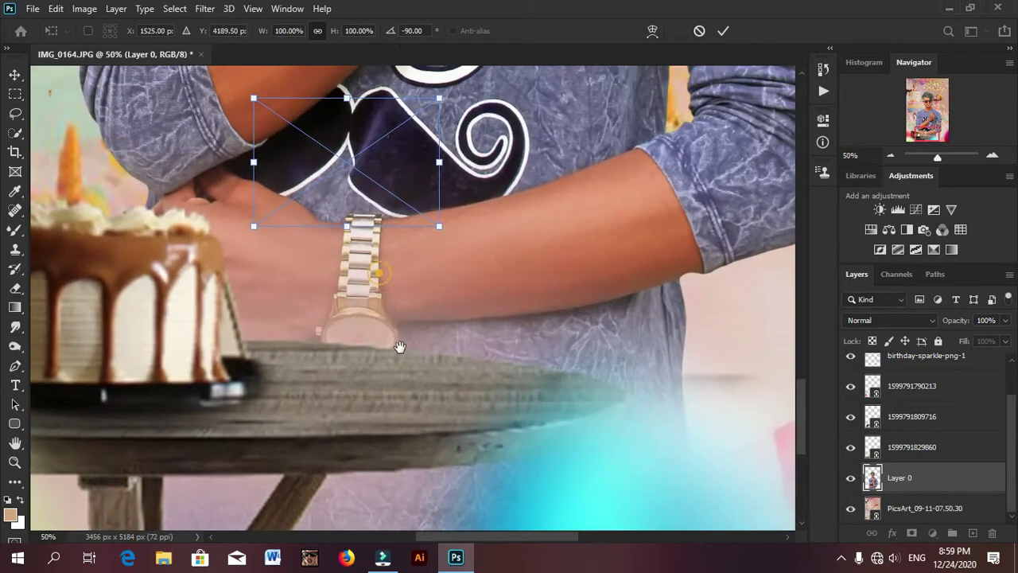
{"action": "scroll", "coordinate": [389, 432], "scroll_direction": "up", "scroll_amount": 3}
{"action": "left_click_drag", "start_coordinate": [371, 246], "coordinate": [370, 347]}
{"action": "key", "text": "Return"}
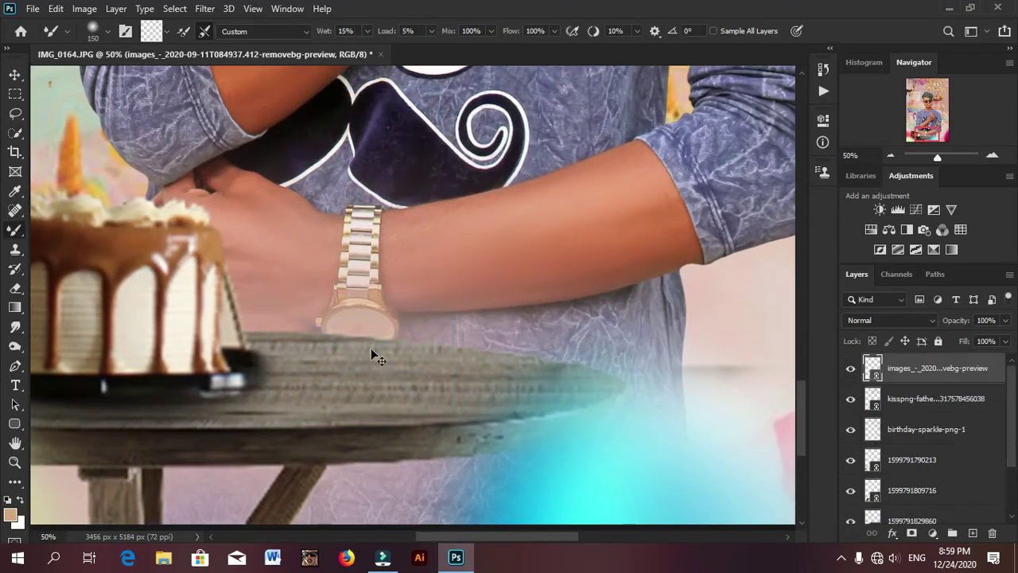
- Rasterize the knife layer and add a drop shadow: opacity 73%, distance 28, spread 35%, size 49 px
{"action": "key", "text": "v"}
{"action": "right_click", "coordinate": [927, 376]}
{"action": "left_click", "coordinate": [767, 298]}
{"action": "double_click", "coordinate": [943, 367]}
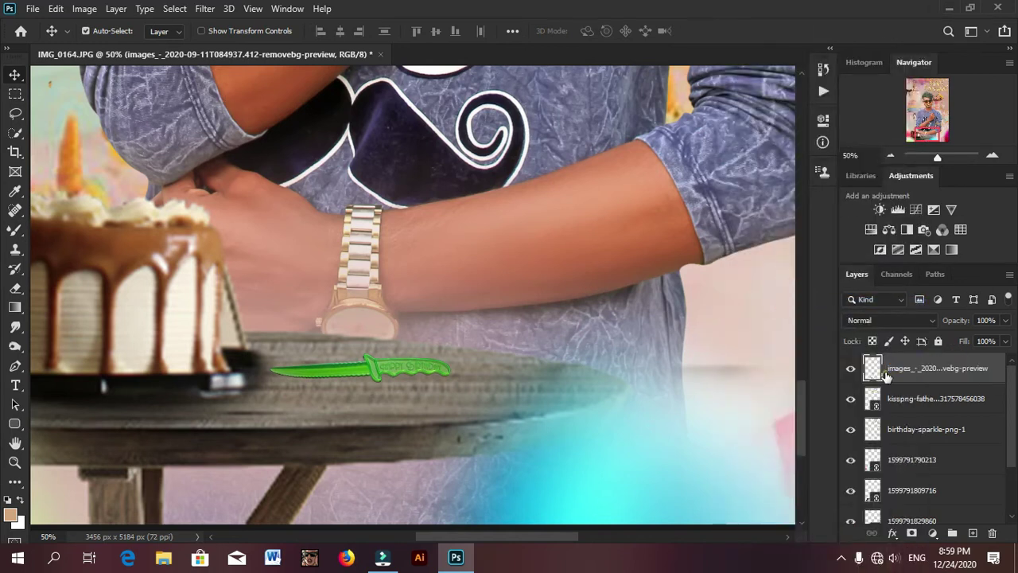
{"action": "double_click", "coordinate": [885, 376]}
{"action": "left_click_drag", "start_coordinate": [289, 39], "coordinate": [540, 45]}
{"action": "left_click", "coordinate": [501, 328]}
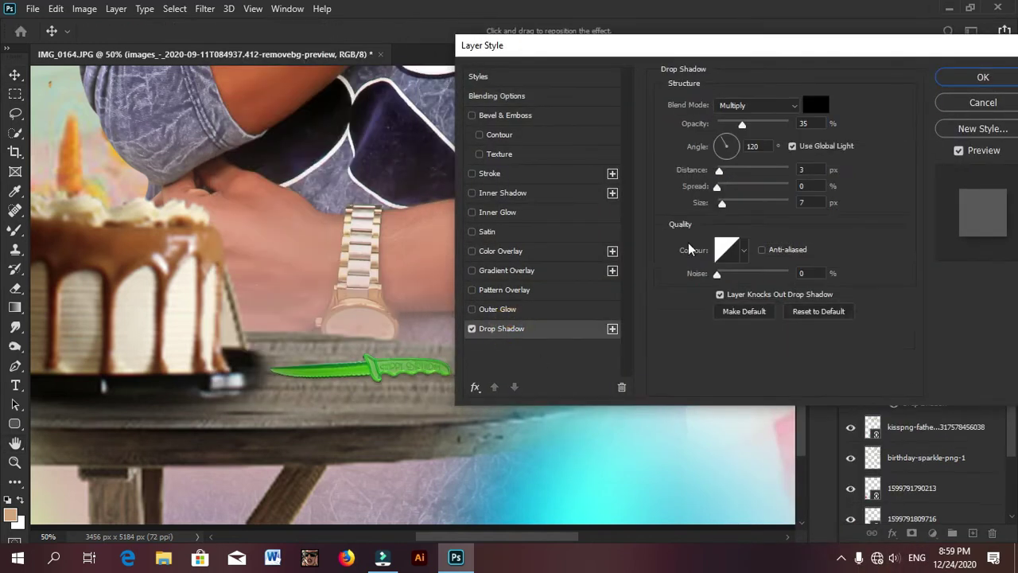
{"action": "mouse_move", "coordinate": [720, 171]}
{"action": "left_mouse_down"}
{"action": "mouse_move", "coordinate": [736, 173]}
{"action": "mouse_move", "coordinate": [734, 186]}
{"action": "left_mouse_up"}
{"action": "left_click_drag", "start_coordinate": [742, 124], "coordinate": [769, 124]}
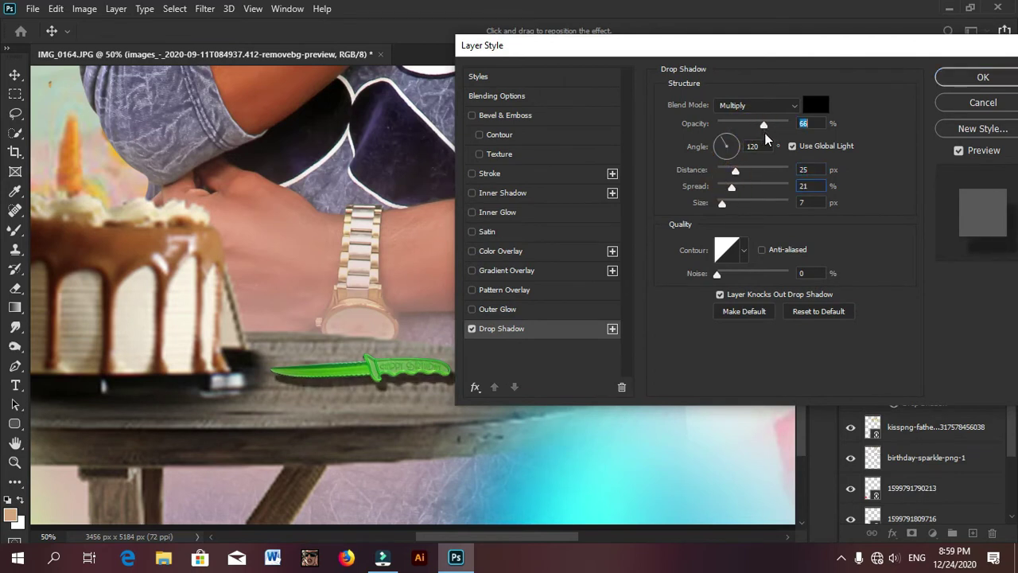
{"action": "mouse_move", "coordinate": [735, 171]}
{"action": "left_mouse_down"}
{"action": "mouse_move", "coordinate": [755, 170]}
{"action": "mouse_move", "coordinate": [740, 171]}
{"action": "left_mouse_up"}
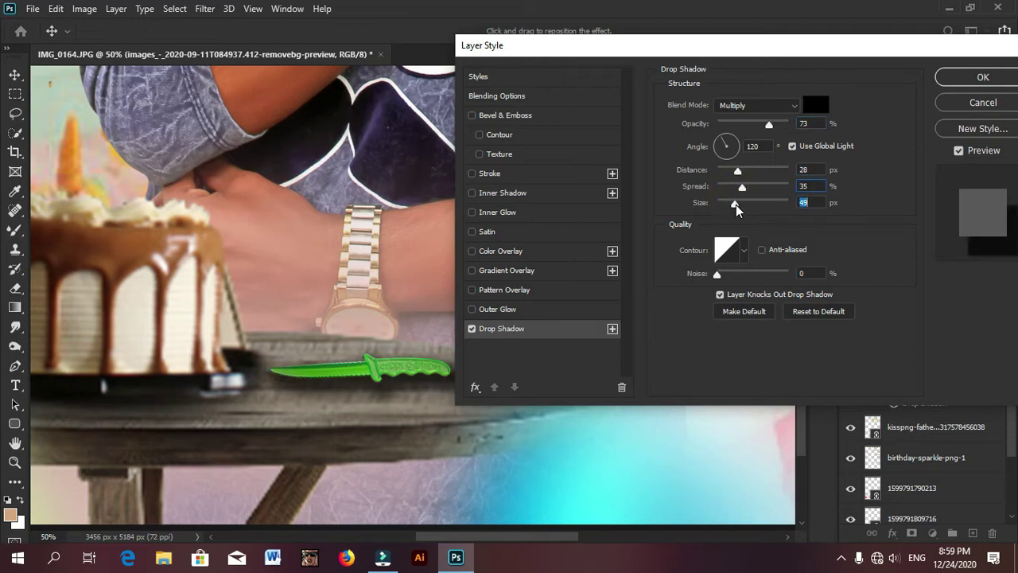
{"action": "left_click", "coordinate": [983, 77]}
{"action": "key", "text": "ctrl+0"}
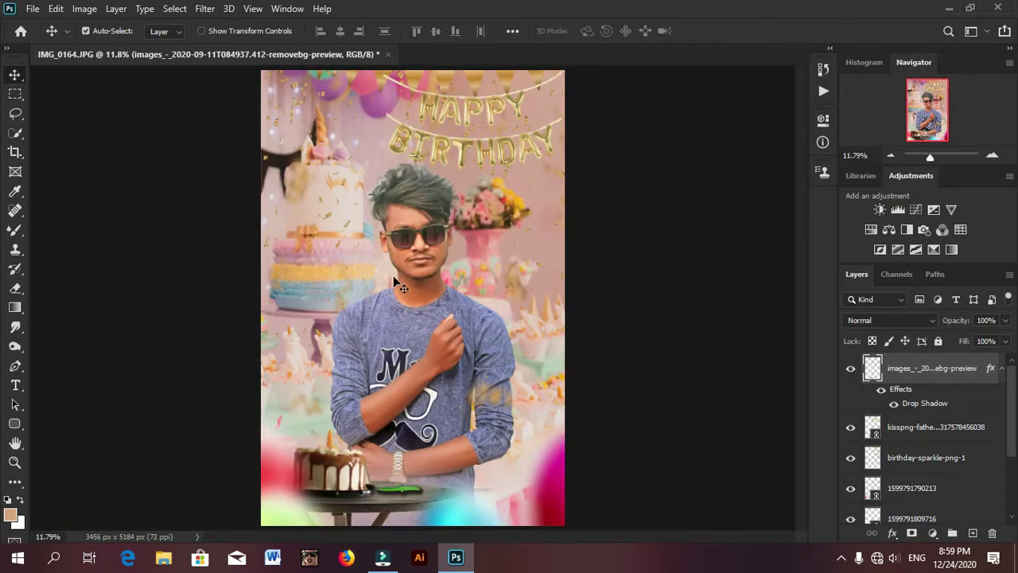
- Nudge the man's layer slightly right and rasterize the balloon banner layer
{"action": "left_click_drag", "start_coordinate": [407, 326], "coordinate": [414, 326]}
{"action": "left_click", "coordinate": [477, 198]}
{"action": "left_click", "coordinate": [527, 153]}
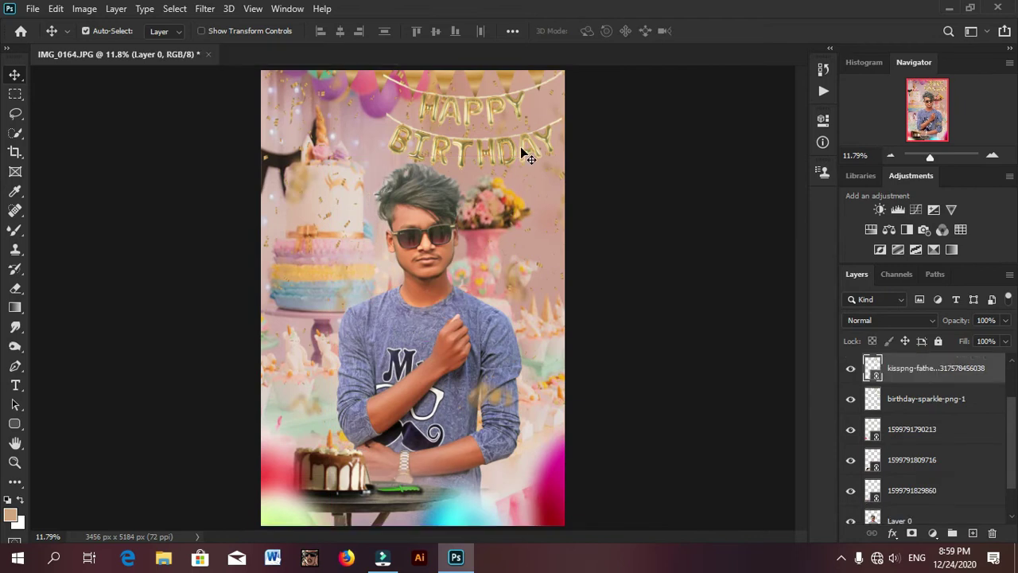
{"action": "right_click", "coordinate": [877, 375]}
{"action": "left_click", "coordinate": [787, 306]}
- Place the 0–9 number balloons image as linked, position it, and rasterize it
{"action": "left_click", "coordinate": [32, 8]}
{"action": "left_click", "coordinate": [79, 315]}
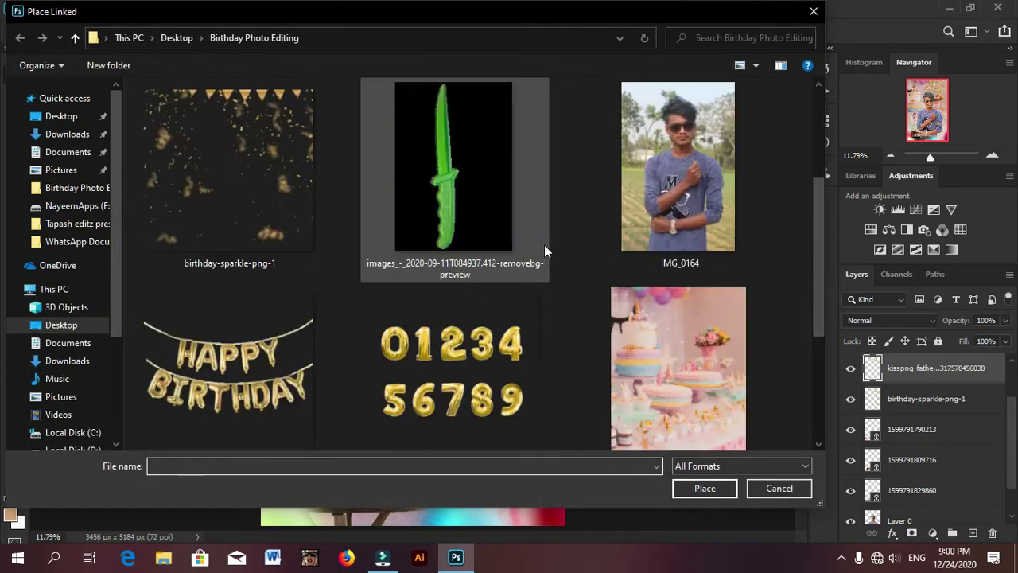
{"action": "double_click", "coordinate": [439, 346]}
{"action": "left_click_drag", "start_coordinate": [477, 358], "coordinate": [402, 202]}
{"action": "key", "text": "ctrl+plus"}
{"action": "key", "text": "Return"}
{"action": "right_click", "coordinate": [943, 367]}
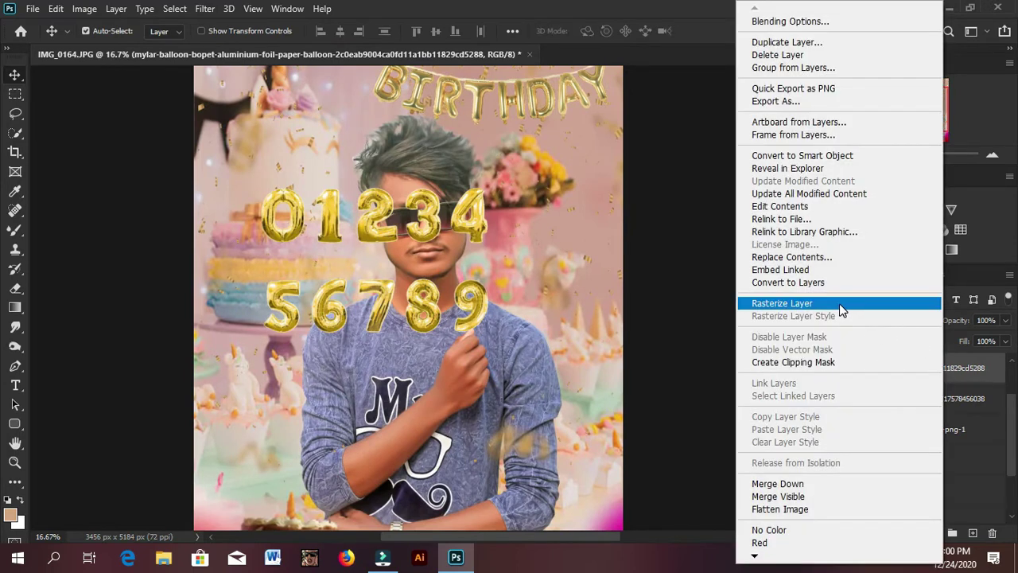
{"action": "left_click", "coordinate": [840, 305]}
{"action": "key", "text": "ctrl+plus"}
- Copy the 3 and 0 balloons onto their own layers and delete the full number layer
{"action": "left_click", "coordinate": [15, 94]}
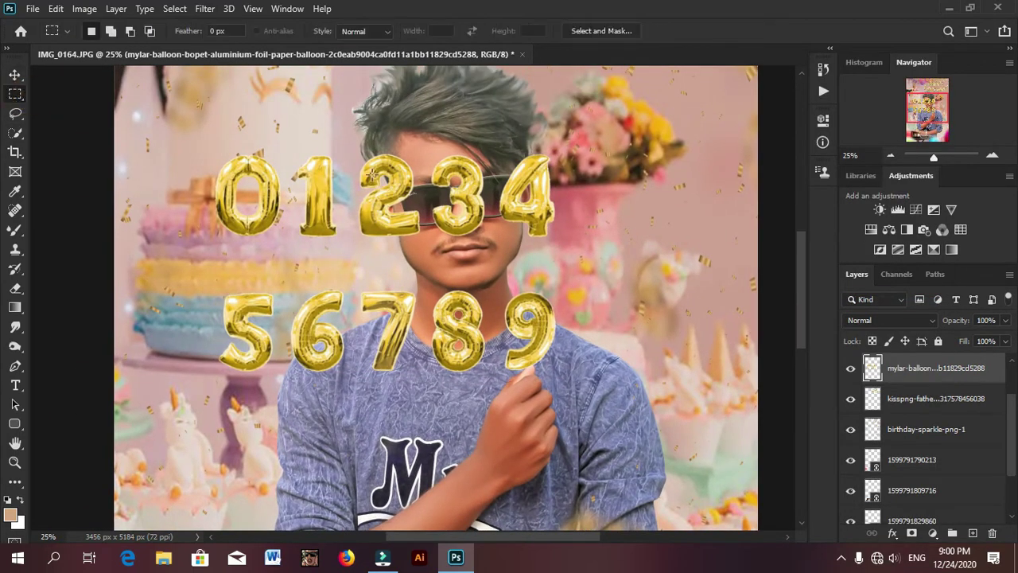
{"action": "left_click_drag", "start_coordinate": [426, 151], "coordinate": [489, 244]}
{"action": "key", "text": "ctrl+j"}
{"action": "left_click_drag", "start_coordinate": [197, 149], "coordinate": [288, 245]}
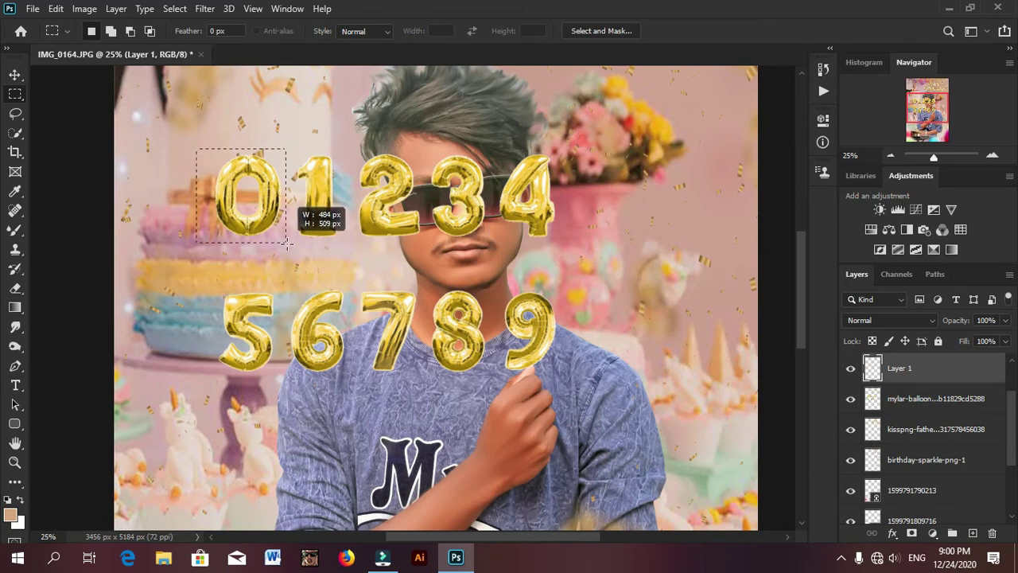
{"action": "key", "text": "ctrl+j"}
{"action": "left_click", "coordinate": [490, 215]}
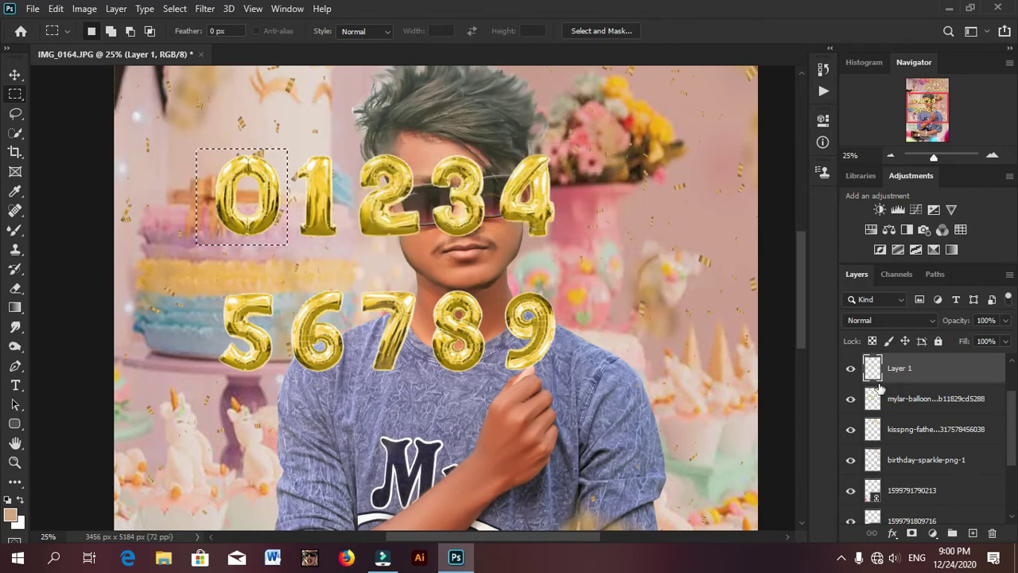
{"action": "left_click", "coordinate": [875, 398]}
{"action": "key", "text": "ctrl+j"}
{"action": "left_click", "coordinate": [850, 428]}
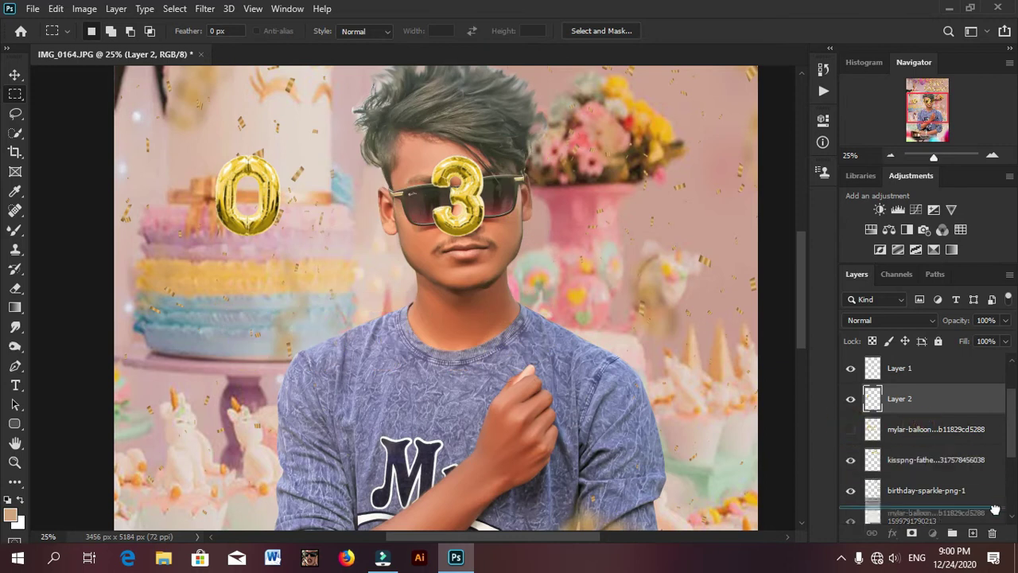
{"action": "left_click_drag", "start_coordinate": [915, 428], "coordinate": [992, 533]}
- Move the 3 balloon off the face beside the 0, enlarging and tilting it
{"action": "key", "text": "ctrl+t"}
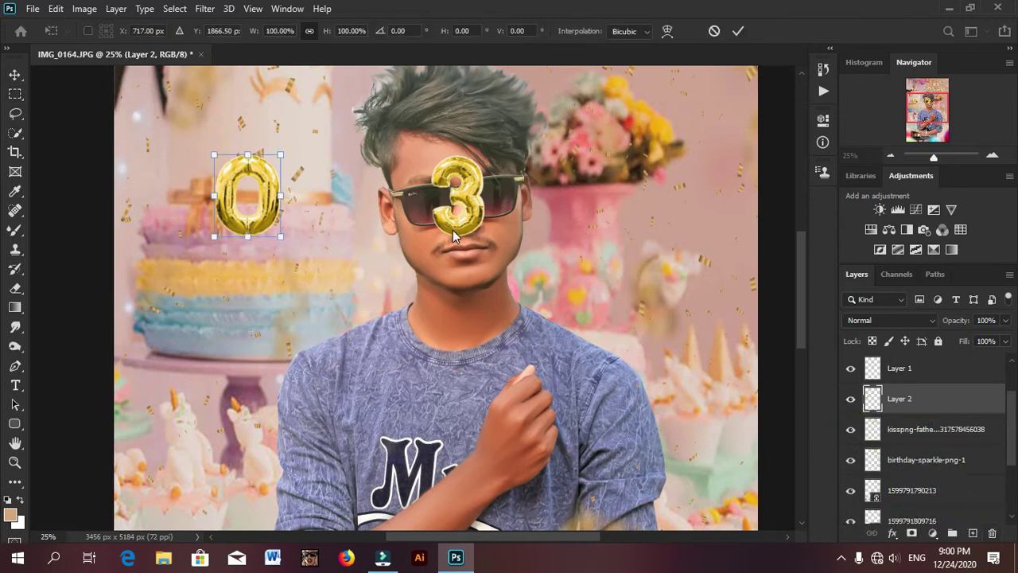
{"action": "key", "text": "Return"}
{"action": "left_click", "coordinate": [899, 368]}
{"action": "left_click_drag", "start_coordinate": [458, 195], "coordinate": [191, 187]}
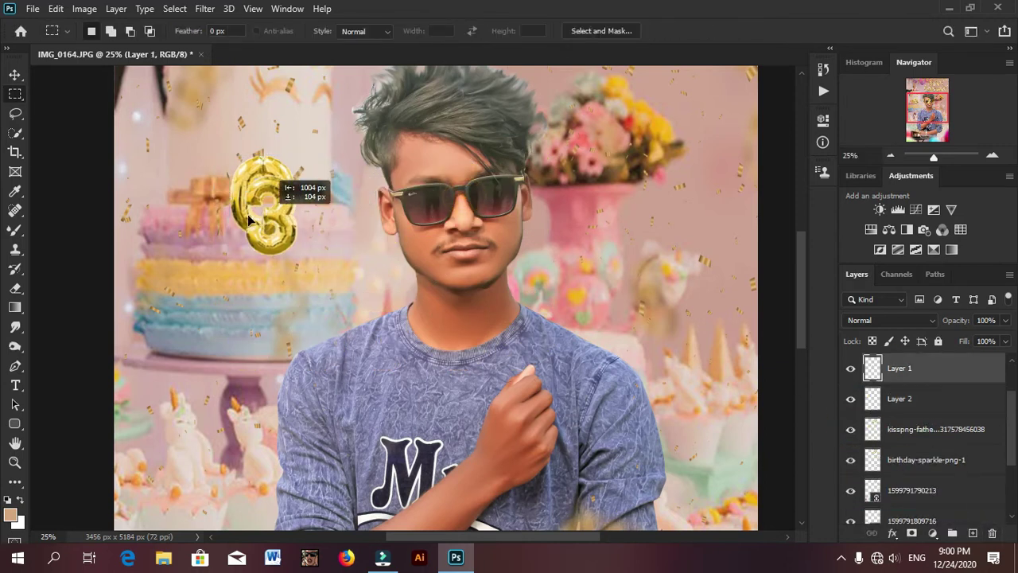
{"action": "key", "text": "ctrl+minus"}
{"action": "key", "text": "ctrl+t"}
{"action": "left_click_drag", "start_coordinate": [189, 119], "coordinate": [225, 124]}
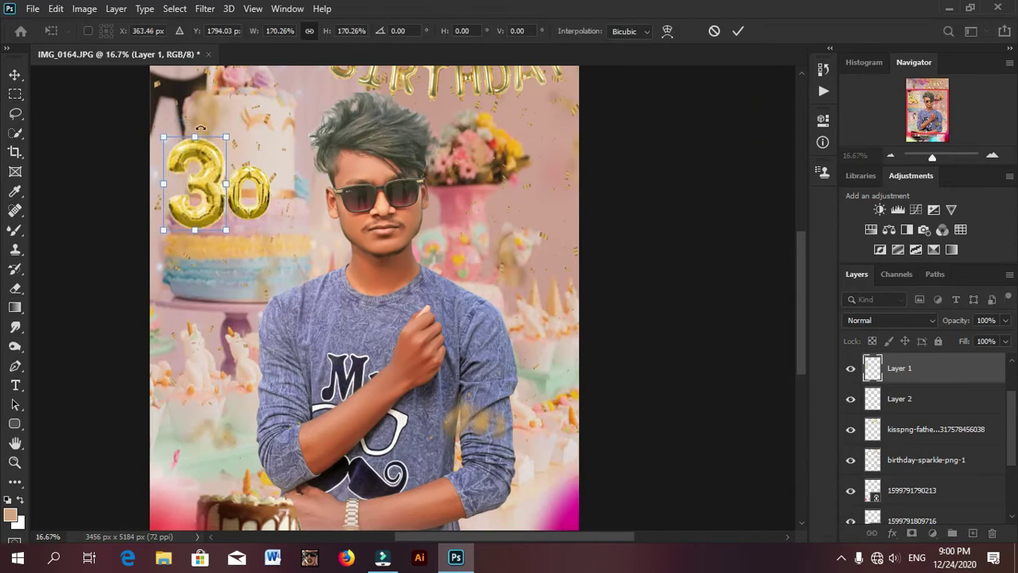
{"action": "key", "text": "Return"}
- Tilt and enlarge the 0 balloon, positioning it beside the 3 to spell 30
{"action": "key", "text": "m"}
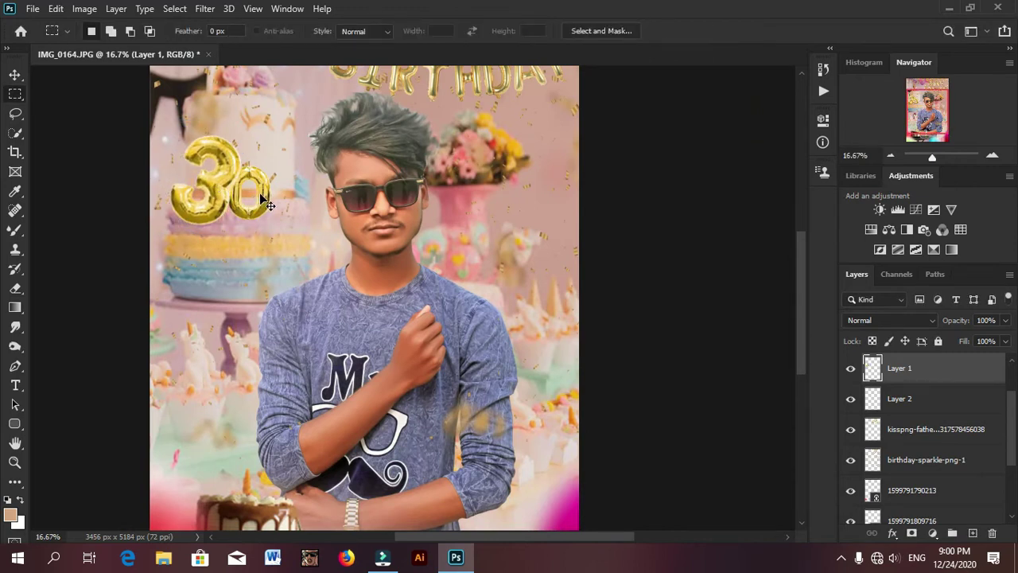
{"action": "left_click_drag", "start_coordinate": [266, 202], "coordinate": [272, 205]}
{"action": "key", "text": "ctrl+t"}
{"action": "left_click_drag", "start_coordinate": [274, 165], "coordinate": [322, 120]}
{"action": "left_click_drag", "start_coordinate": [256, 200], "coordinate": [265, 209]}
{"action": "left_click_drag", "start_coordinate": [288, 242], "coordinate": [295, 247]}
{"action": "left_click_drag", "start_coordinate": [275, 215], "coordinate": [279, 220]}
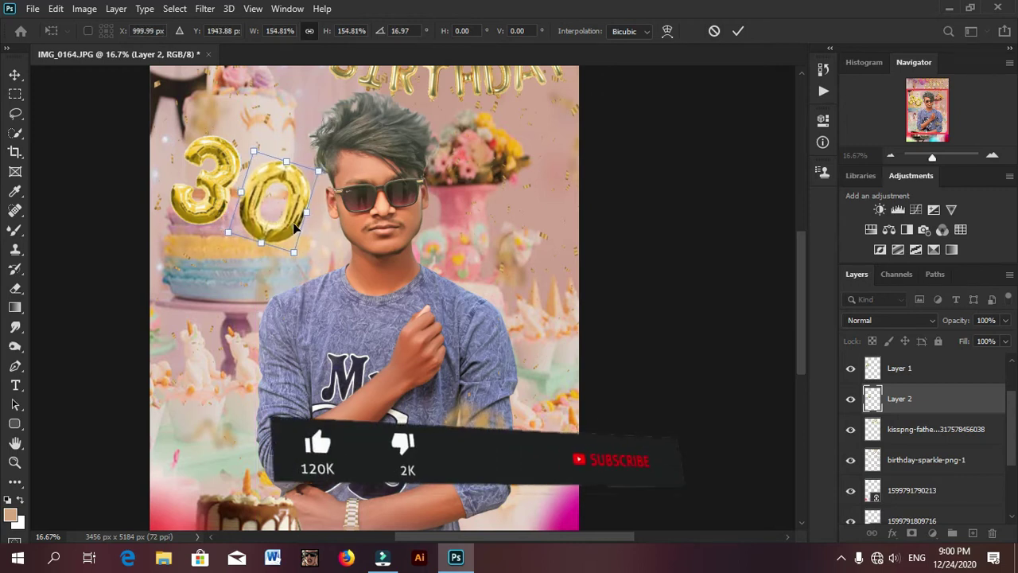
{"action": "key", "text": "Return"}
{"action": "left_click", "coordinate": [14, 75]}
{"action": "key", "text": "ctrl+0"}
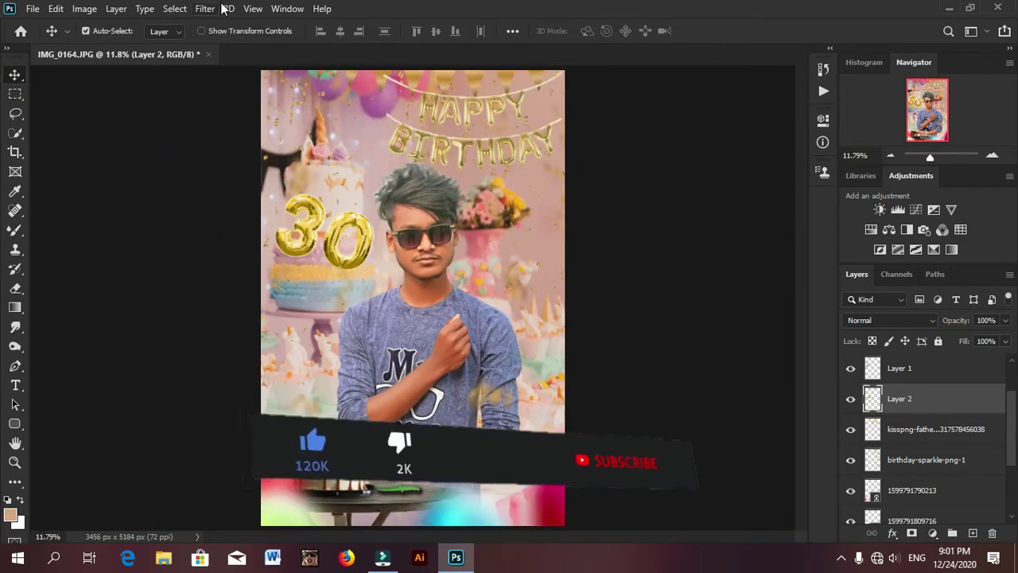
- Zoom in on the 30 balloons, fit the image back on screen, and dismiss the Open dialog
{"action": "key", "text": "ctrl+plus"}
{"action": "scroll", "coordinate": [401, 181], "scroll_direction": "up", "scroll_amount": 2}
{"action": "scroll", "coordinate": [401, 182], "scroll_direction": "down", "scroll_amount": 2}
{"action": "key", "text": "ctrl+0"}
{"action": "key", "text": "ctrl+o"}
{"action": "scroll", "coordinate": [431, 373], "scroll_direction": "down", "scroll_amount": 5}
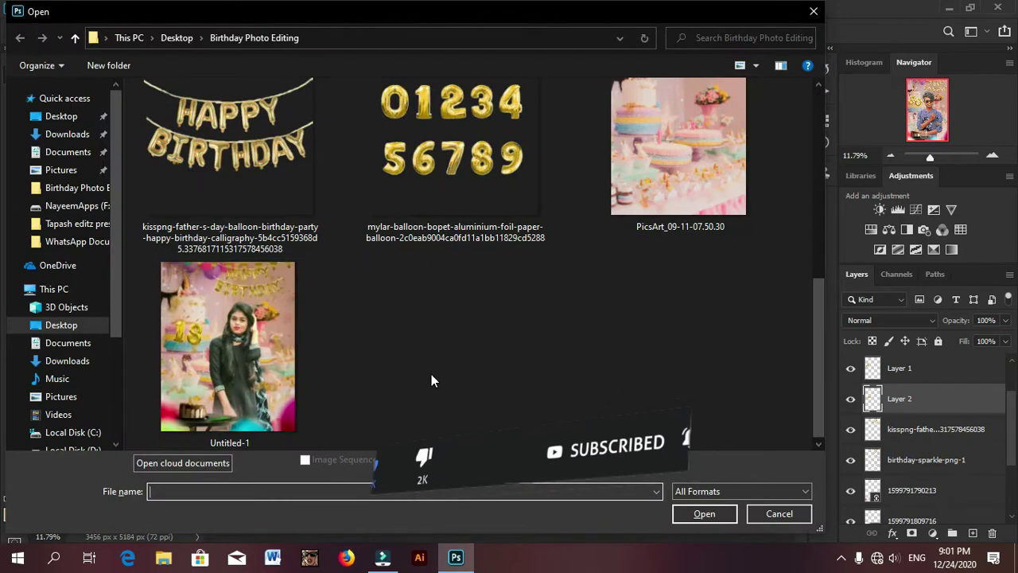
{"action": "left_click", "coordinate": [782, 513]}
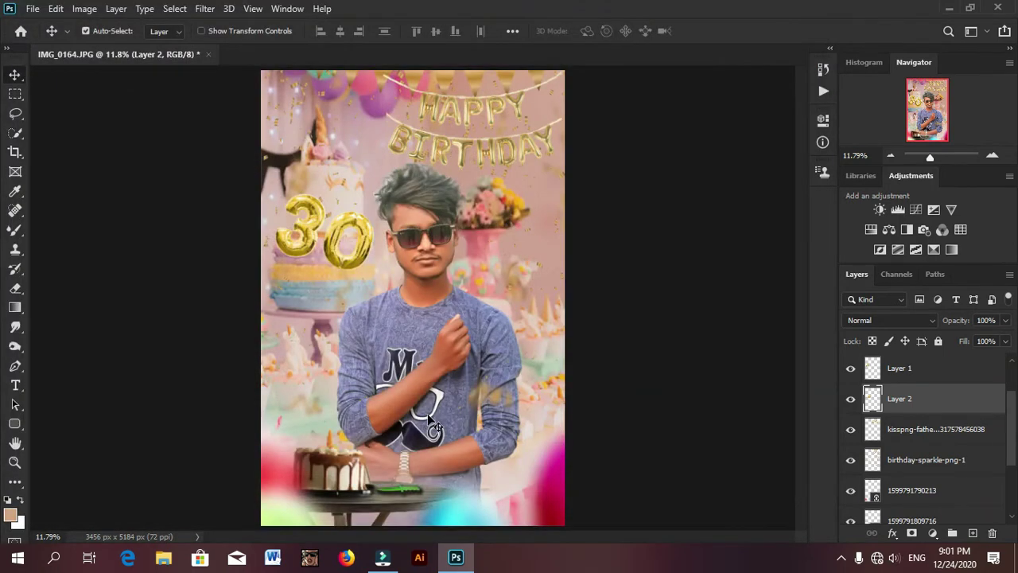
- Free Transform the person's layer slightly smaller and reposition it in the frame
{"action": "left_click_drag", "start_coordinate": [429, 386], "coordinate": [436, 369]}
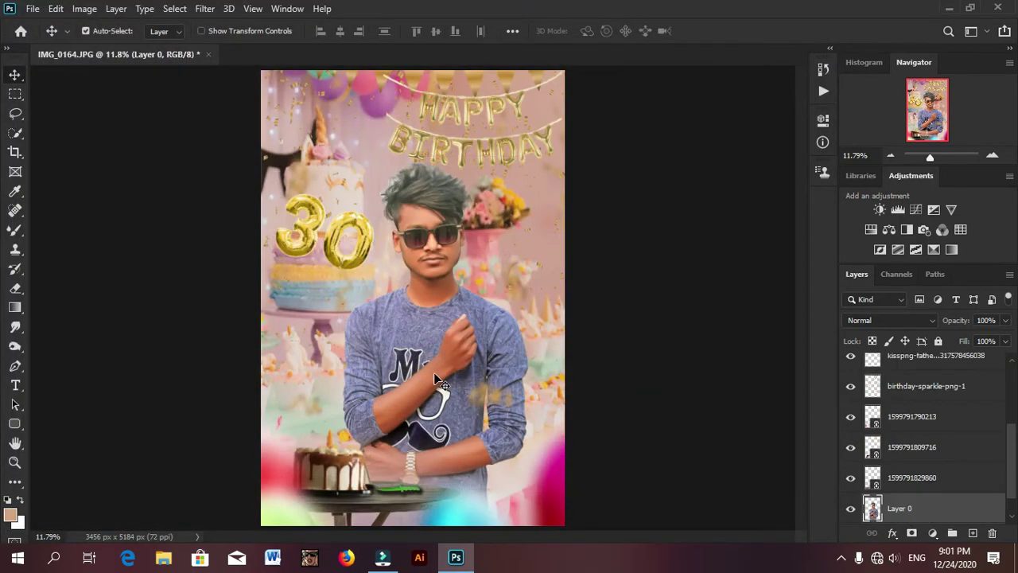
{"action": "key", "text": "ctrl+t"}
{"action": "left_click_drag", "start_coordinate": [528, 157], "coordinate": [523, 165]}
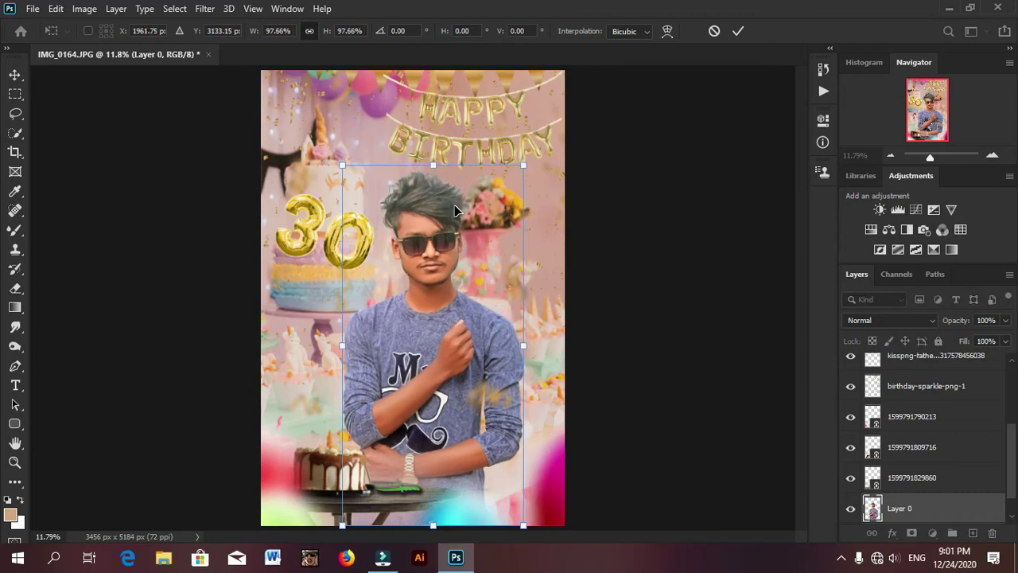
{"action": "left_click_drag", "start_coordinate": [454, 204], "coordinate": [444, 216]}
{"action": "key", "text": "Return"}
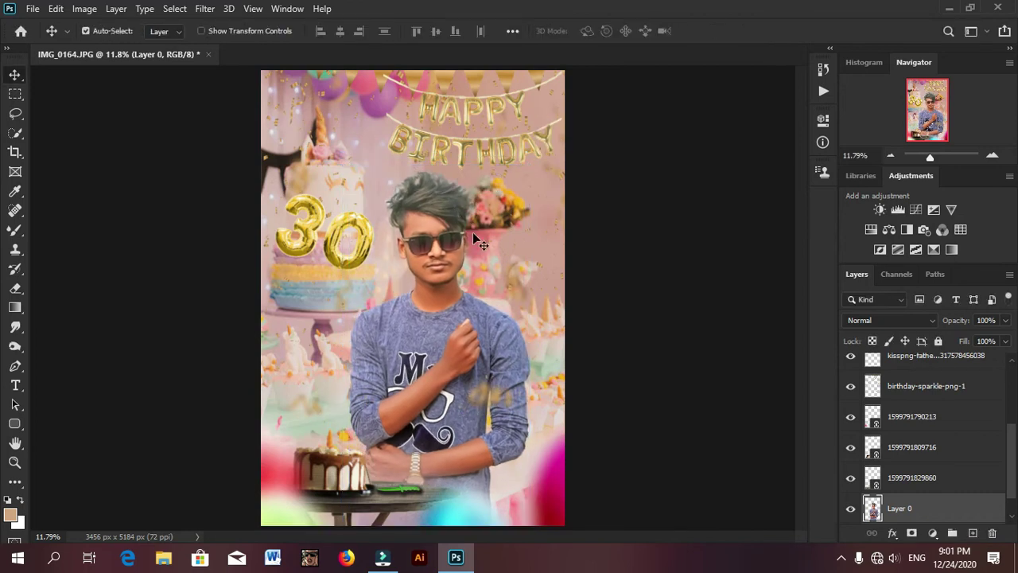
- Duplicate and hide the person layer, then flatten the image, discarding the hidden layer
{"action": "left_click_drag", "start_coordinate": [956, 522], "coordinate": [971, 532]}
{"action": "left_click", "coordinate": [850, 508]}
{"action": "right_click", "coordinate": [911, 477]}
{"action": "left_click", "coordinate": [781, 506]}
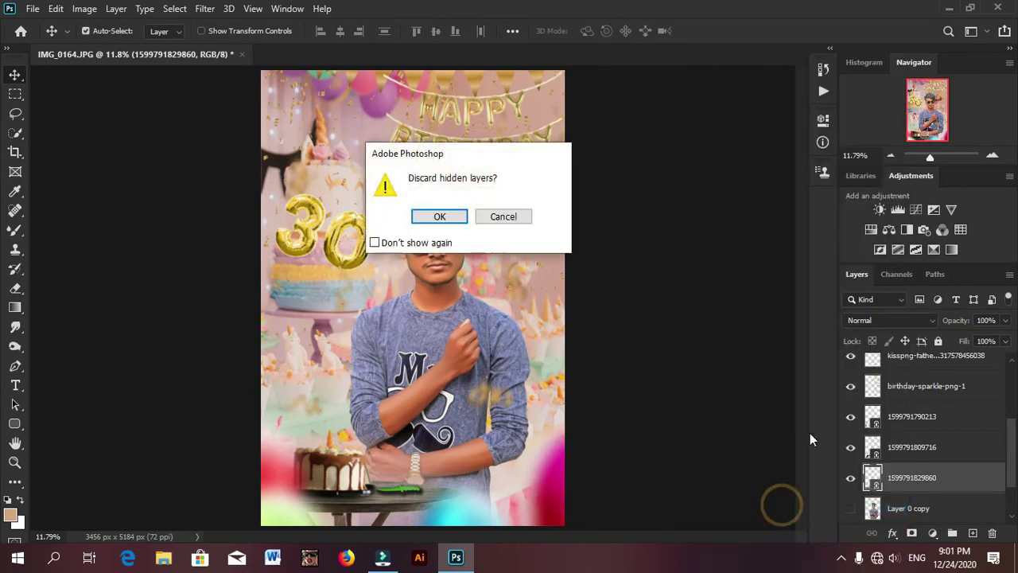
{"action": "left_click", "coordinate": [443, 216]}
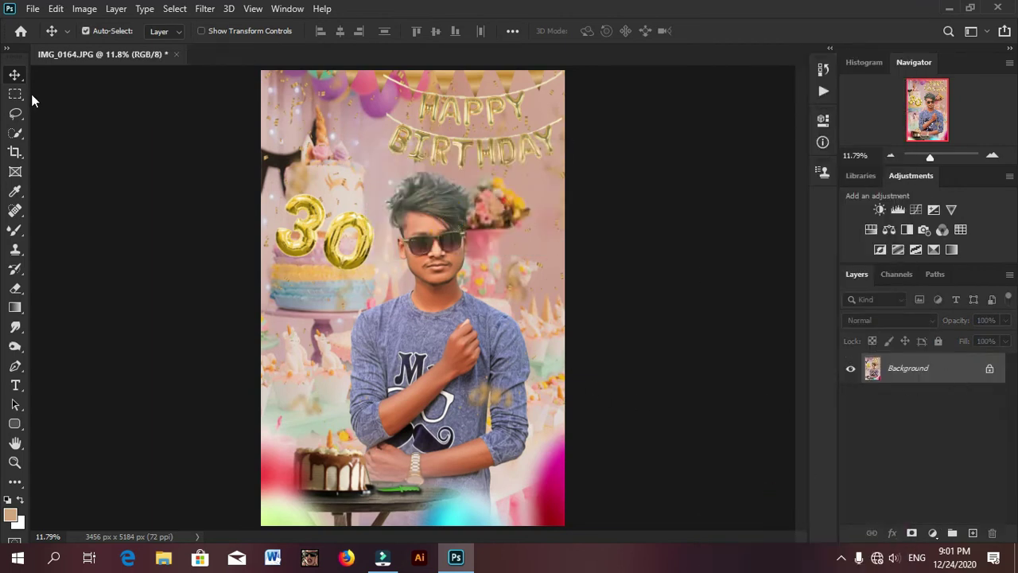
- Duplicate the flattened Background layer to work on a copy
{"action": "key", "text": "c"}
{"action": "key", "text": "v"}
{"action": "left_click_drag", "start_coordinate": [971, 383], "coordinate": [971, 532]}
{"action": "left_click", "coordinate": [209, 9]}
{"action": "left_click", "coordinate": [230, 97]}
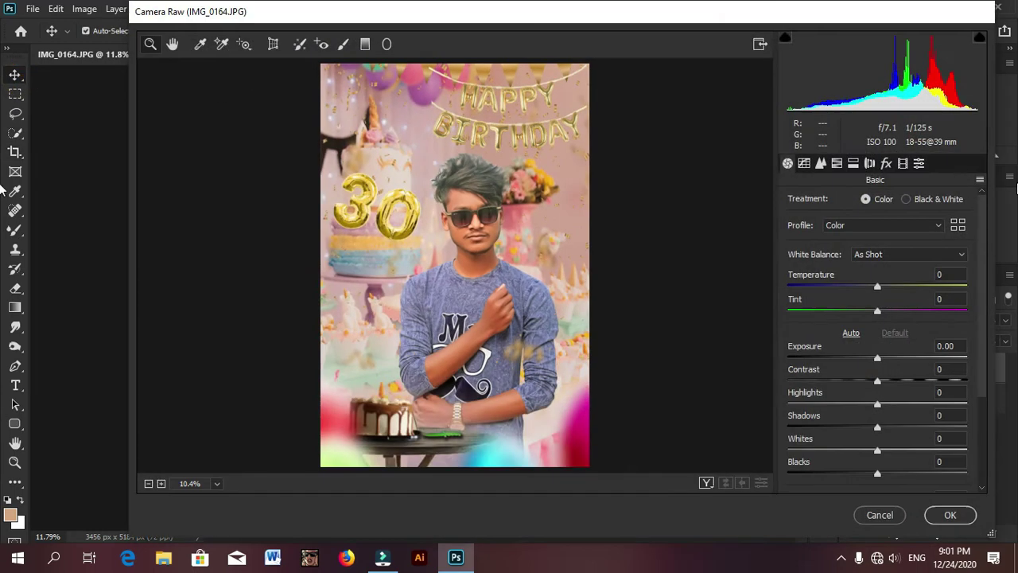
- In Camera Raw Basic, set contrast +13, whites -39 and blacks +28
{"action": "left_click", "coordinate": [881, 356]}
{"action": "mouse_move", "coordinate": [867, 381]}
{"action": "left_mouse_down"}
{"action": "mouse_move", "coordinate": [878, 394]}
{"action": "mouse_move", "coordinate": [860, 403]}
{"action": "mouse_move", "coordinate": [894, 427]}
{"action": "left_mouse_up"}
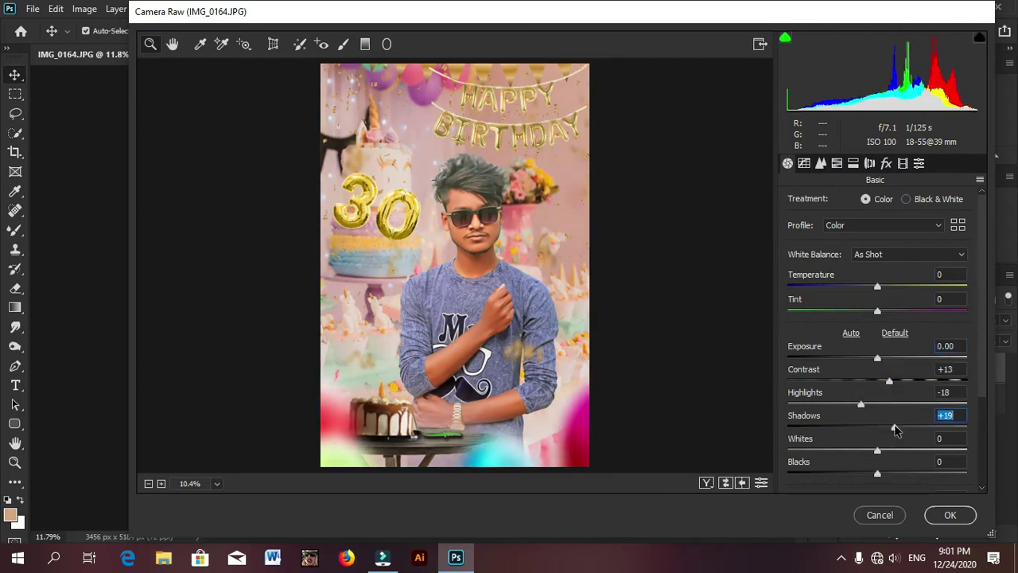
{"action": "scroll", "coordinate": [882, 360], "scroll_direction": "down", "scroll_amount": 3}
{"action": "mouse_move", "coordinate": [877, 343]}
{"action": "left_mouse_down"}
{"action": "mouse_move", "coordinate": [842, 343]}
{"action": "mouse_move", "coordinate": [901, 365]}
{"action": "mouse_move", "coordinate": [894, 426]}
{"action": "mouse_move", "coordinate": [919, 459]}
{"action": "left_mouse_up"}
{"action": "scroll", "coordinate": [901, 365], "scroll_direction": "down", "scroll_amount": 1}
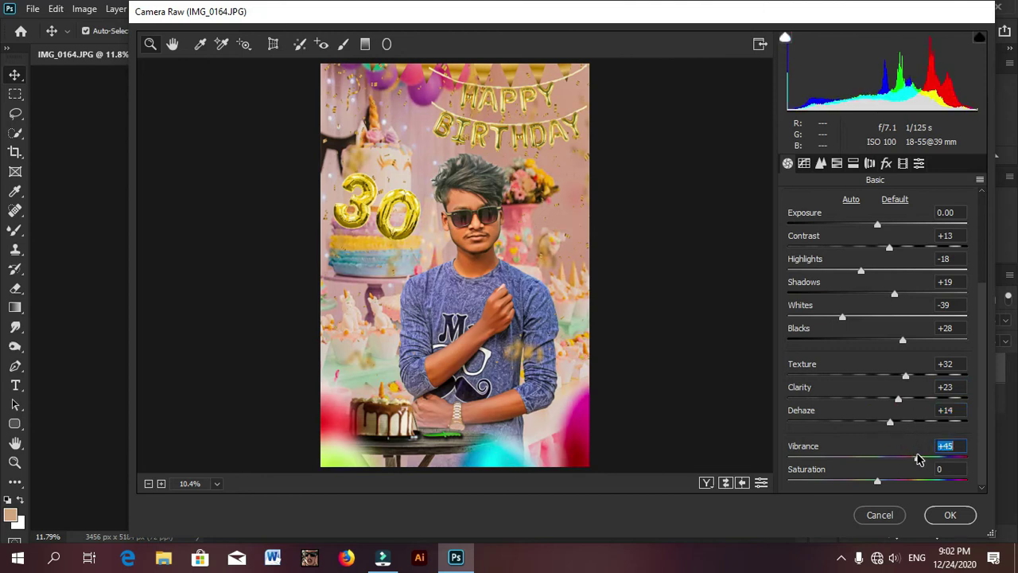
- Lower the orange saturation and shift the yellow and green hues toward orange
{"action": "left_click", "coordinate": [820, 163]}
{"action": "mouse_move", "coordinate": [881, 283]}
{"action": "left_mouse_down"}
{"action": "mouse_move", "coordinate": [851, 285]}
{"action": "mouse_move", "coordinate": [909, 285]}
{"action": "mouse_move", "coordinate": [805, 306]}
{"action": "left_mouse_up"}
{"action": "left_click", "coordinate": [906, 203]}
{"action": "left_click", "coordinate": [796, 202]}
{"action": "left_click_drag", "start_coordinate": [881, 331], "coordinate": [795, 332]}
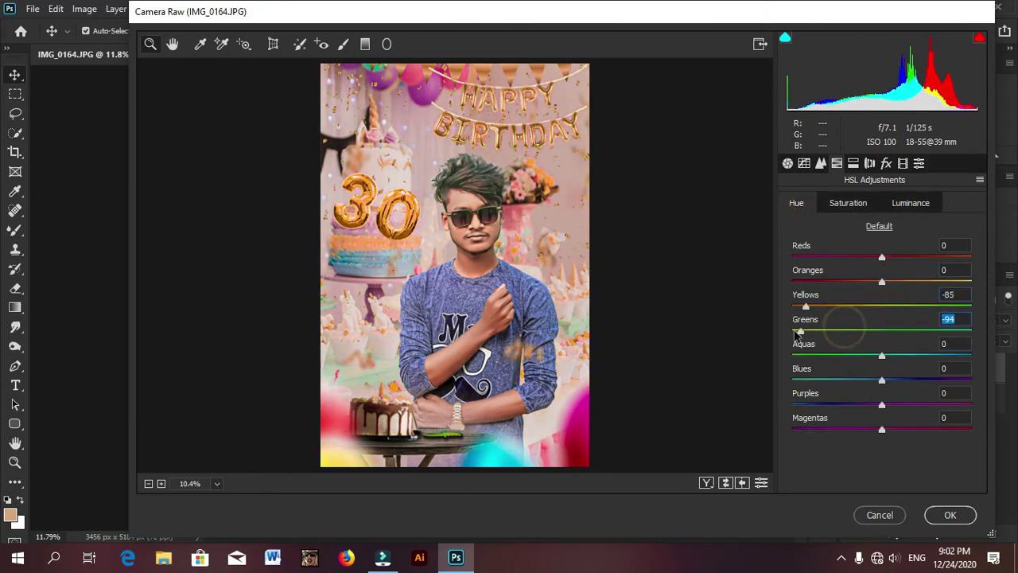
- Reset the Yellows saturation to 0 and shift the yellow hue toward green
{"action": "left_click", "coordinate": [849, 203]}
{"action": "left_click_drag", "start_coordinate": [881, 307], "coordinate": [952, 307]}
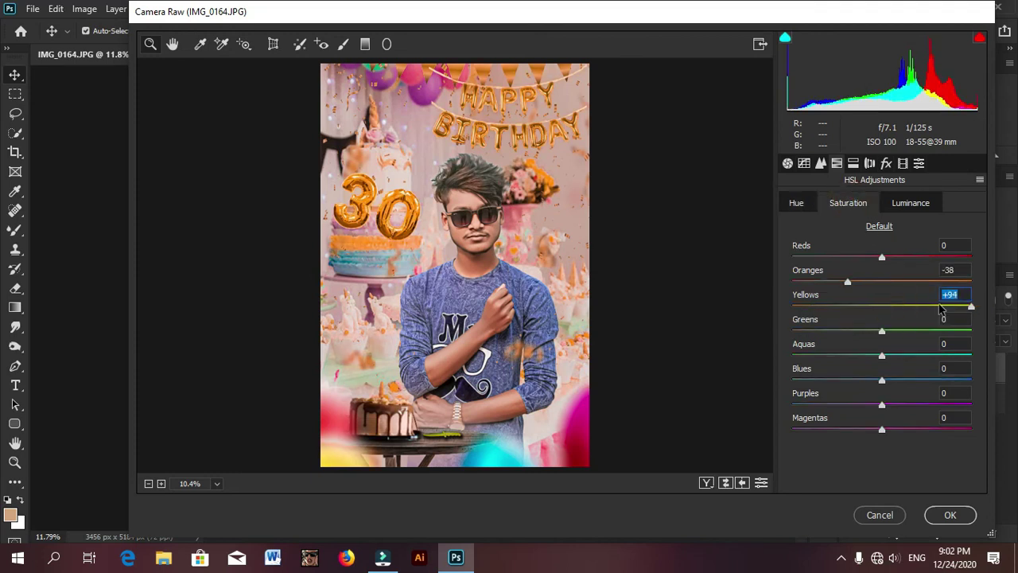
{"action": "left_click", "coordinate": [948, 319]}
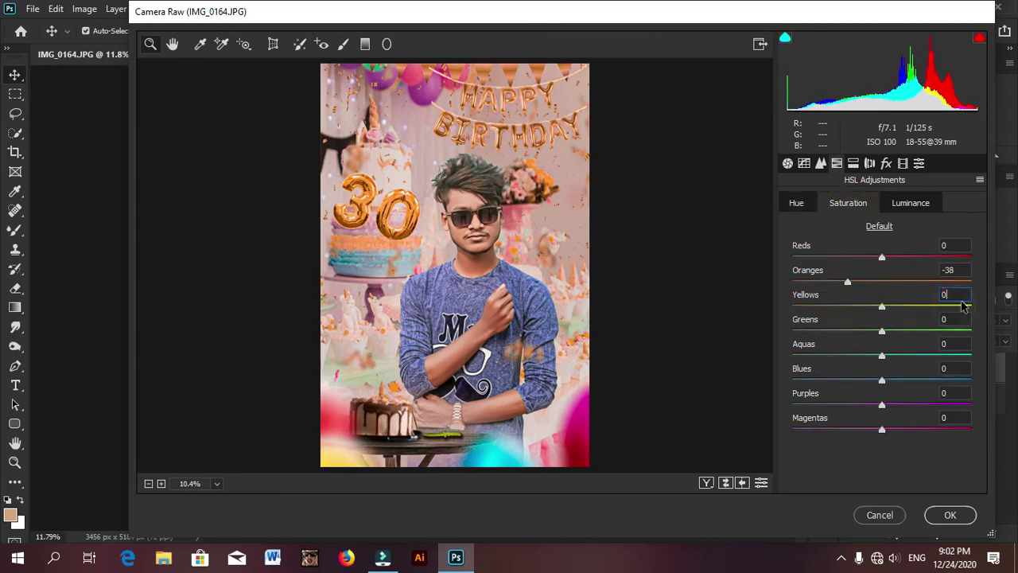
{"action": "left_click", "coordinate": [796, 203]}
{"action": "mouse_move", "coordinate": [836, 307]}
{"action": "left_mouse_down"}
{"action": "mouse_move", "coordinate": [910, 307]}
{"action": "mouse_move", "coordinate": [909, 337]}
{"action": "mouse_move", "coordinate": [806, 356]}
{"action": "left_mouse_up"}
- Desaturate aquas, boost blues, darken aqua, green and yellow luminance, brighten oranges, and apply
{"action": "left_click", "coordinate": [853, 205]}
{"action": "left_click_drag", "start_coordinate": [899, 379], "coordinate": [958, 383]}
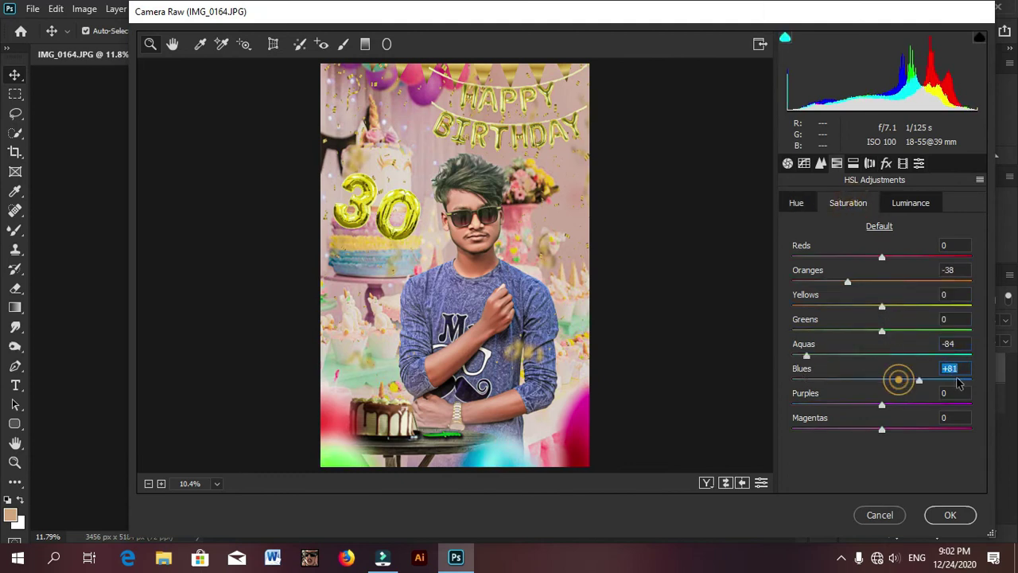
{"action": "left_click", "coordinate": [911, 203]}
{"action": "mouse_move", "coordinate": [881, 356]}
{"action": "left_mouse_down"}
{"action": "mouse_move", "coordinate": [832, 356]}
{"action": "mouse_move", "coordinate": [839, 365]}
{"action": "left_mouse_up"}
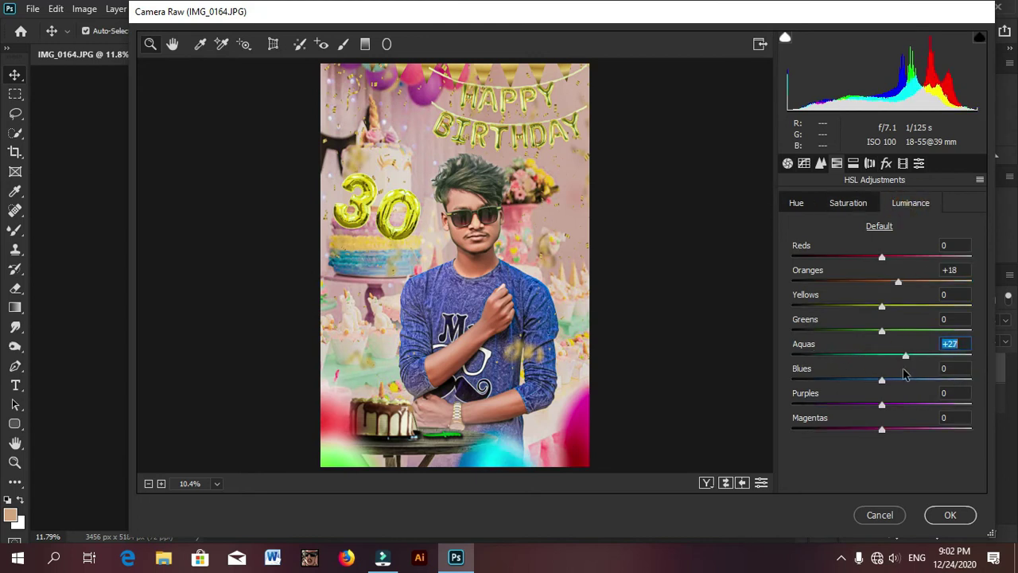
{"action": "left_click_drag", "start_coordinate": [881, 330], "coordinate": [827, 334]}
{"action": "mouse_move", "coordinate": [871, 308]}
{"action": "left_mouse_down"}
{"action": "mouse_move", "coordinate": [847, 308]}
{"action": "mouse_move", "coordinate": [861, 316]}
{"action": "left_mouse_up"}
{"action": "left_click_drag", "start_coordinate": [904, 281], "coordinate": [909, 282]}
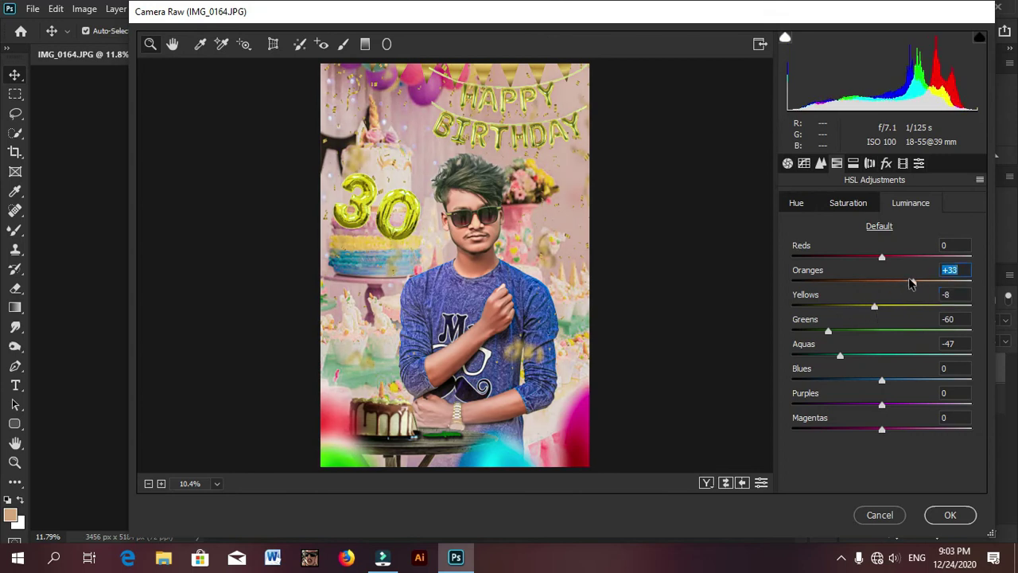
{"action": "left_click", "coordinate": [959, 513]}
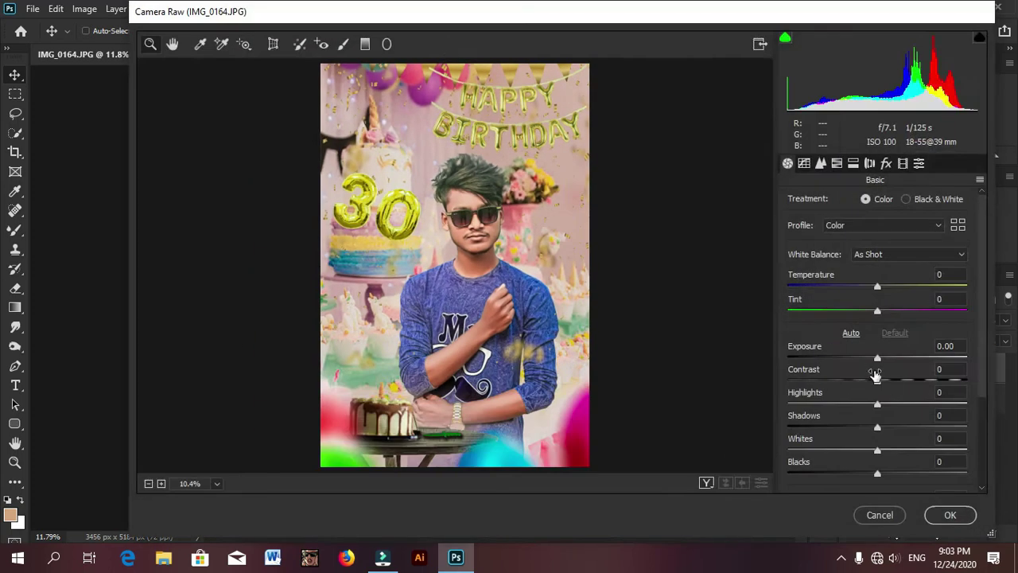
- Raise Oranges luminance to +25, lower texture and clarity, and reduce contrast slightly
{"action": "mouse_move", "coordinate": [877, 375]}
{"action": "left_mouse_down"}
{"action": "mouse_move", "coordinate": [891, 375]}
{"action": "mouse_move", "coordinate": [896, 404]}
{"action": "left_mouse_up"}
{"action": "scroll", "coordinate": [886, 409], "scroll_direction": "down", "scroll_amount": 3}
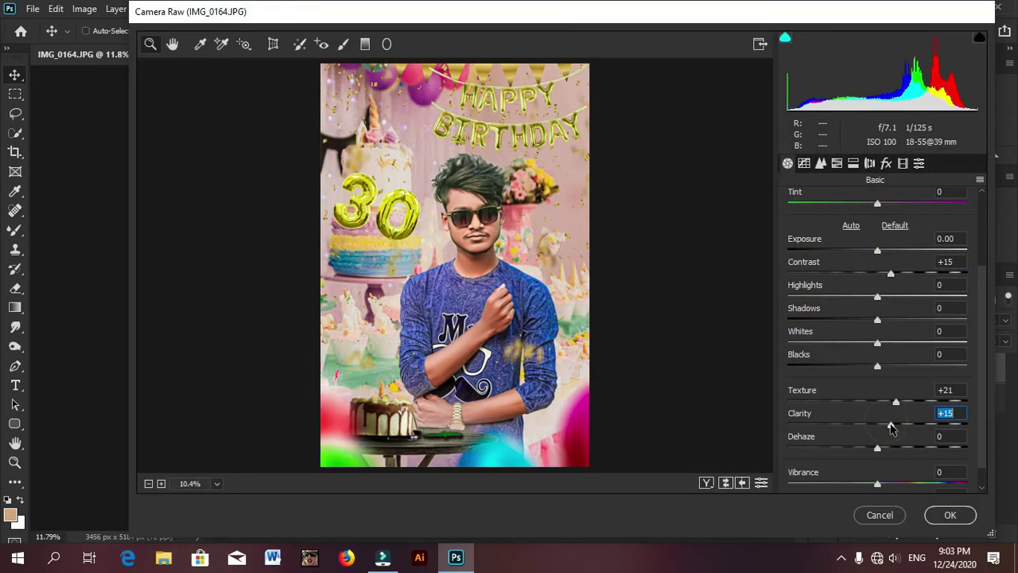
{"action": "left_click", "coordinate": [836, 163]}
{"action": "left_click_drag", "start_coordinate": [881, 282], "coordinate": [905, 282]}
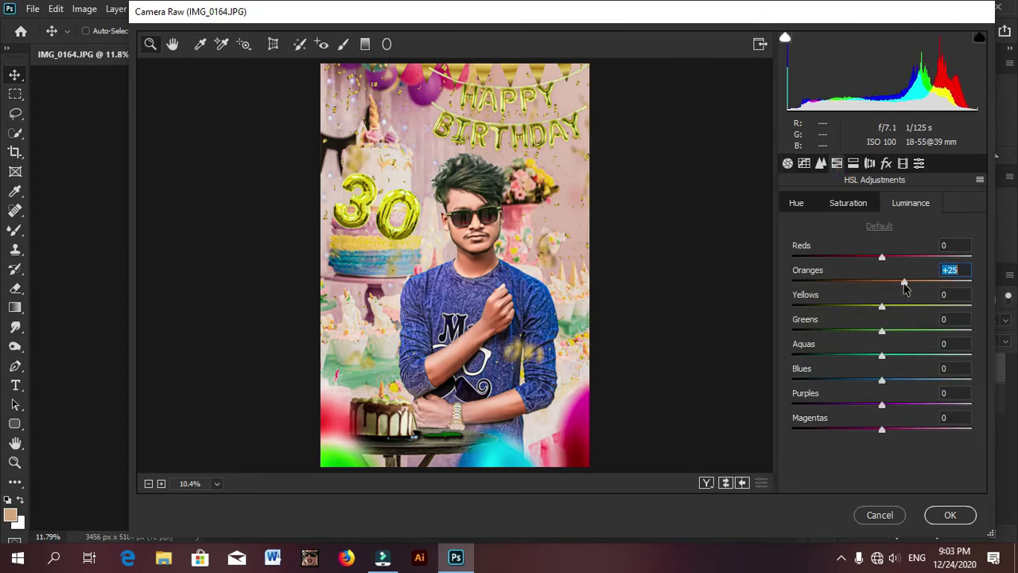
{"action": "left_click", "coordinate": [787, 163]}
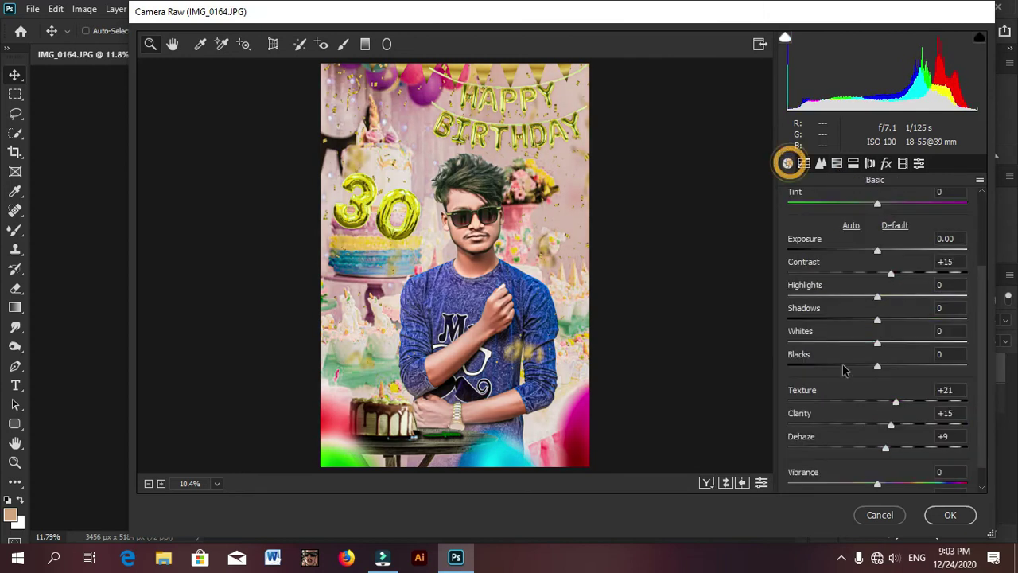
{"action": "left_click_drag", "start_coordinate": [889, 425], "coordinate": [885, 403]}
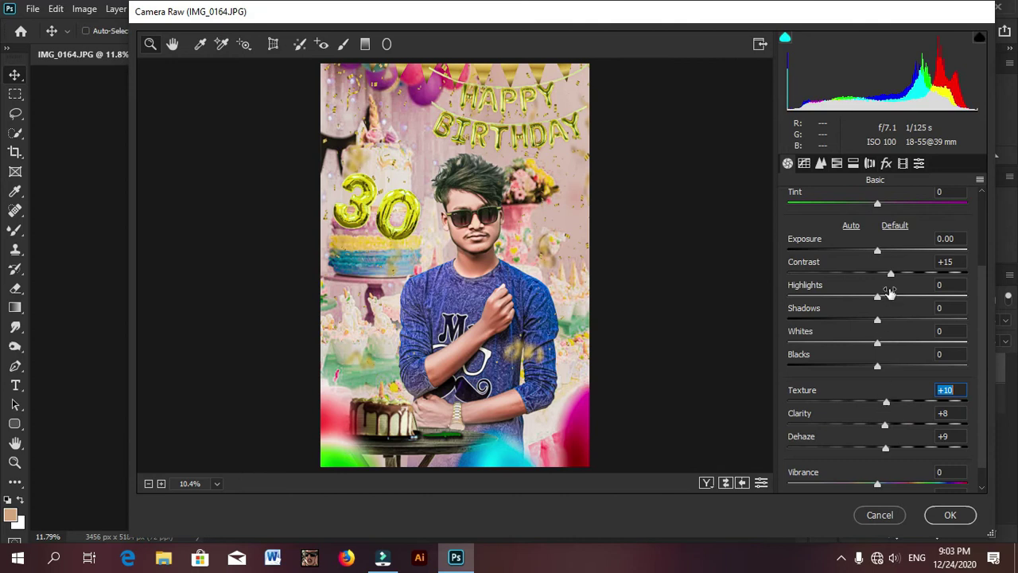
{"action": "left_click_drag", "start_coordinate": [888, 272], "coordinate": [877, 282]}
- Raise tone-curve highlights to +22 and add sharpening with luminance noise reduction 28
{"action": "left_click", "coordinate": [805, 164]}
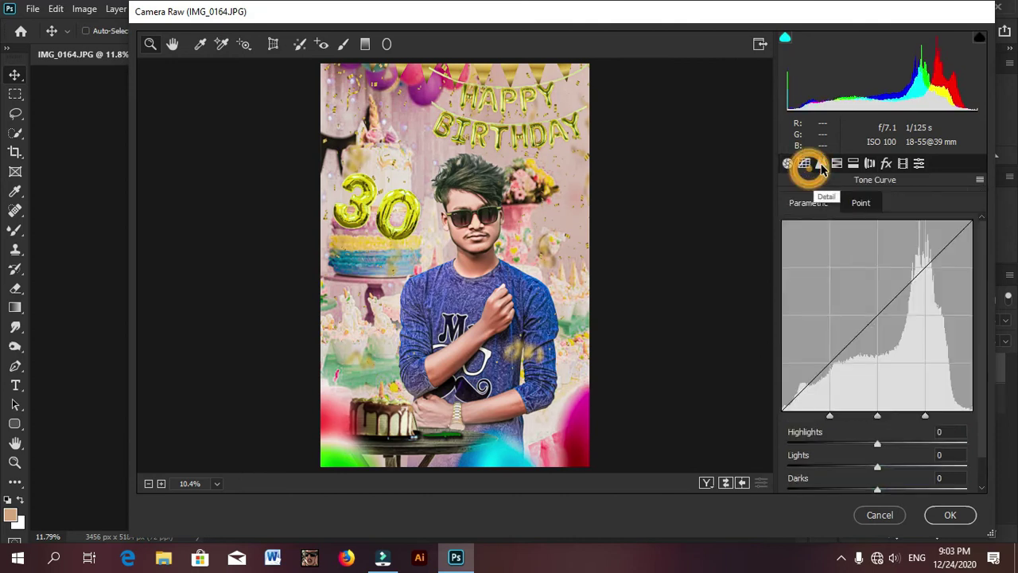
{"action": "left_click_drag", "start_coordinate": [877, 443], "coordinate": [896, 443]}
{"action": "left_click", "coordinate": [820, 163]}
{"action": "left_click_drag", "start_coordinate": [804, 225], "coordinate": [887, 249]}
{"action": "left_click_drag", "start_coordinate": [842, 347], "coordinate": [886, 342]}
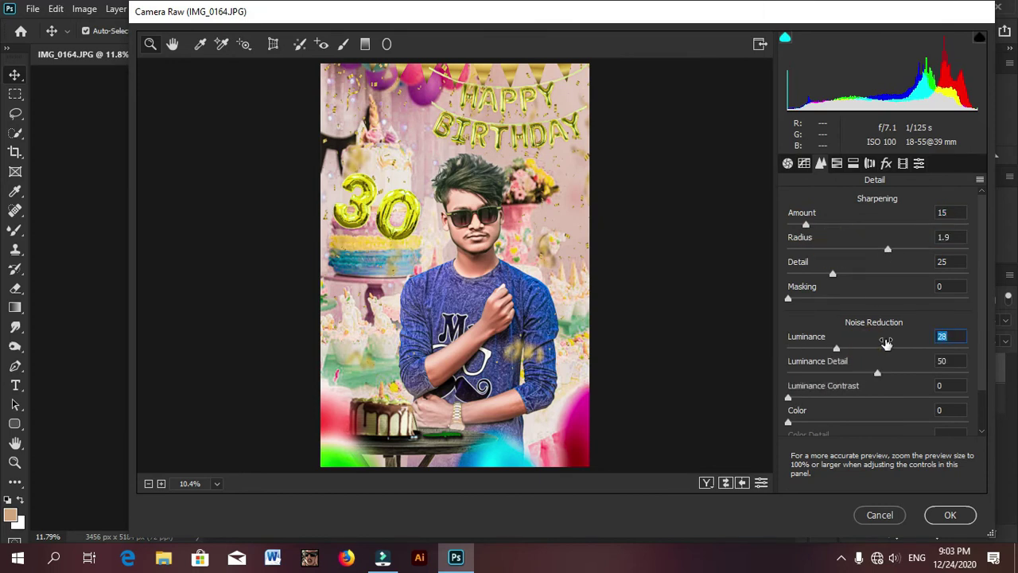
- Lift the point curve's black point, set Oranges saturation -25, and add a -52 vignette
{"action": "left_click", "coordinate": [805, 163]}
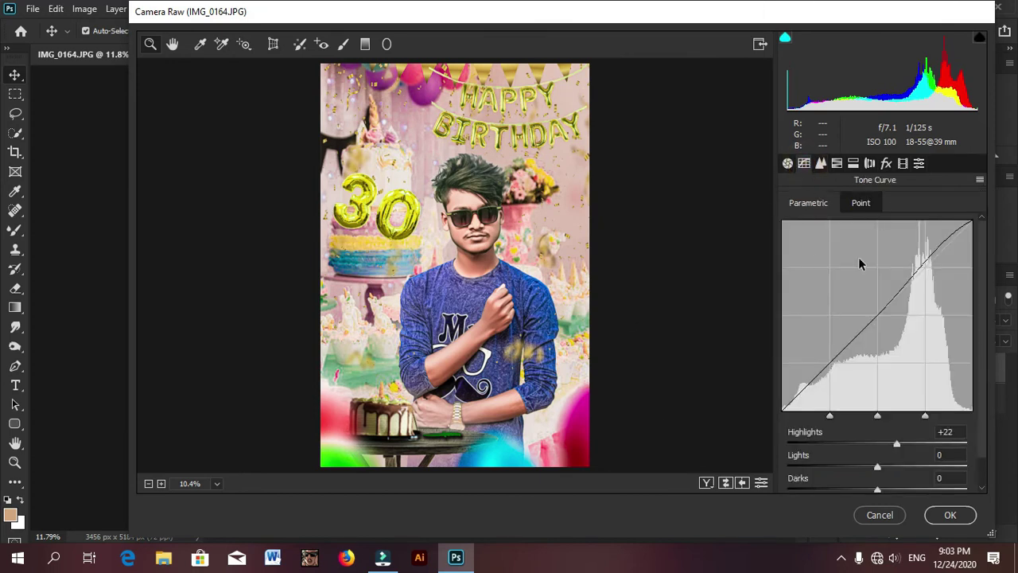
{"action": "left_click", "coordinate": [862, 202]}
{"action": "left_click_drag", "start_coordinate": [783, 458], "coordinate": [783, 453]}
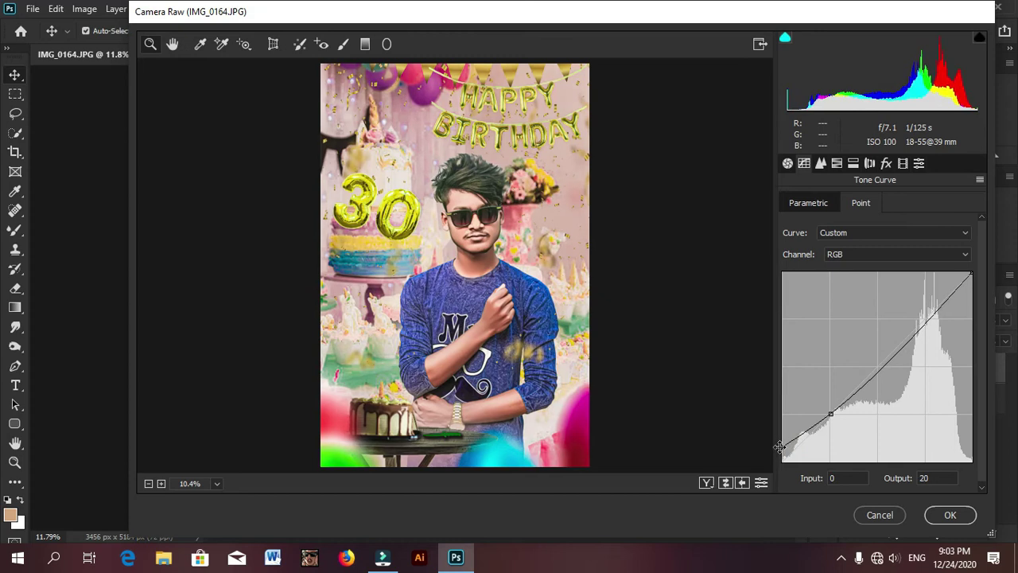
{"action": "left_click", "coordinate": [836, 163]}
{"action": "mouse_move", "coordinate": [881, 281]}
{"action": "left_mouse_down"}
{"action": "mouse_move", "coordinate": [869, 278]}
{"action": "mouse_move", "coordinate": [902, 281]}
{"action": "left_mouse_up"}
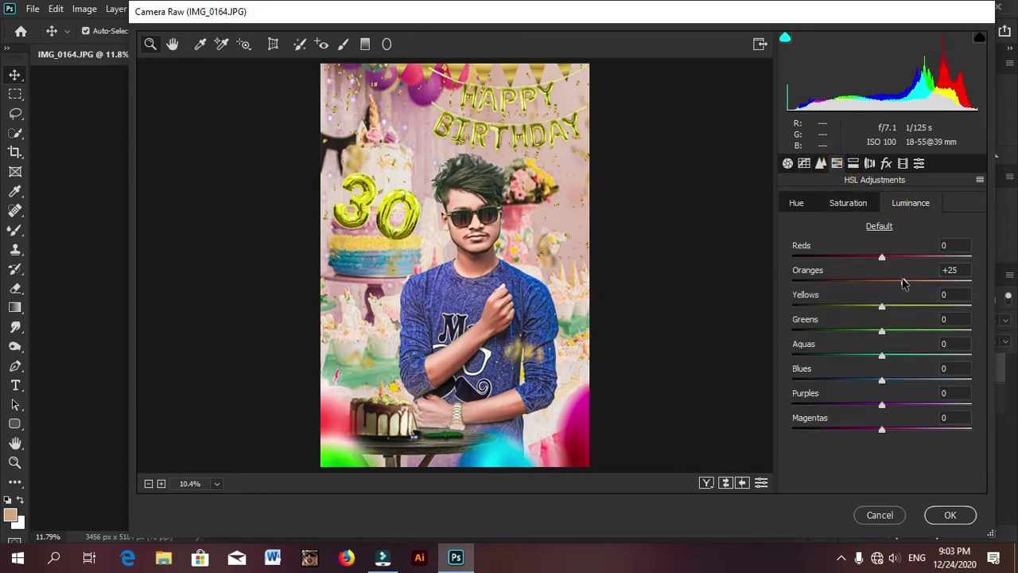
{"action": "key", "text": "ctrl+z"}
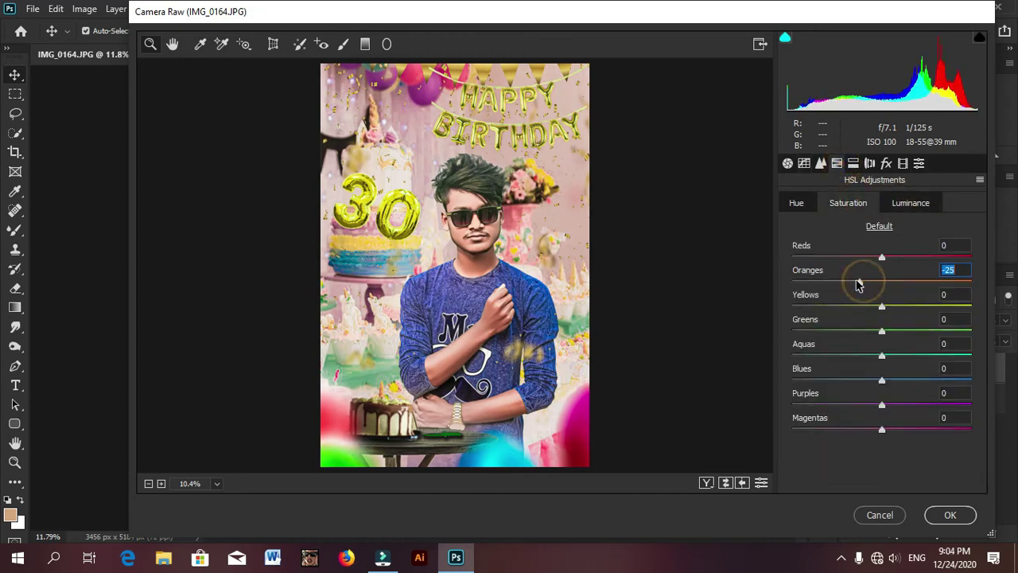
{"action": "left_click", "coordinate": [886, 163]}
{"action": "mouse_move", "coordinate": [881, 357]}
{"action": "left_mouse_down"}
{"action": "mouse_move", "coordinate": [852, 357]}
{"action": "mouse_move", "coordinate": [843, 374]}
{"action": "mouse_move", "coordinate": [863, 374]}
{"action": "left_mouse_up"}
- Apply the Camera Raw grade and blend the face and nose skin with a size-100 Mixer Brush
{"action": "left_click", "coordinate": [966, 513]}
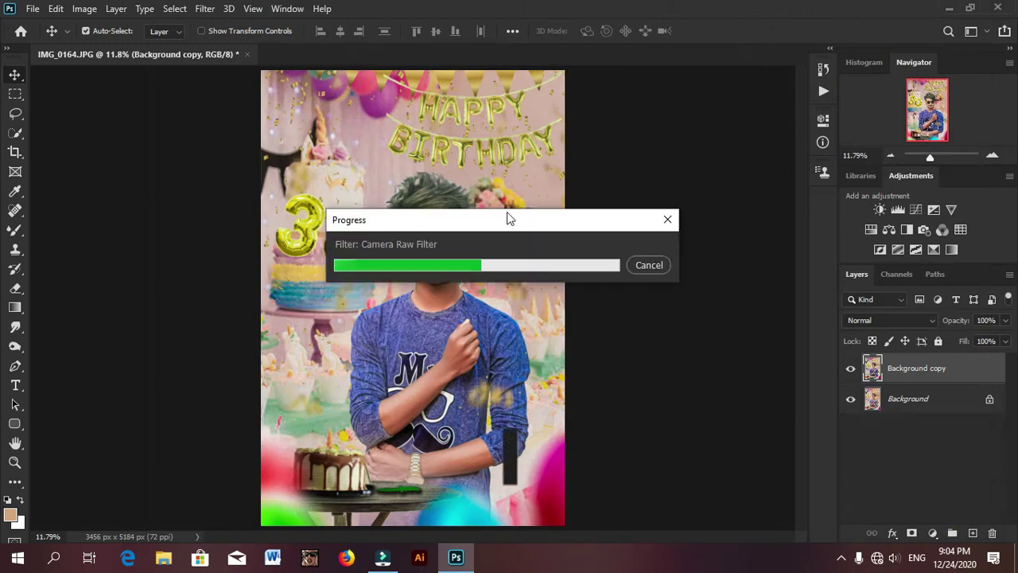
{"action": "scroll", "coordinate": [445, 222], "scroll_direction": "up", "scroll_amount": 5}
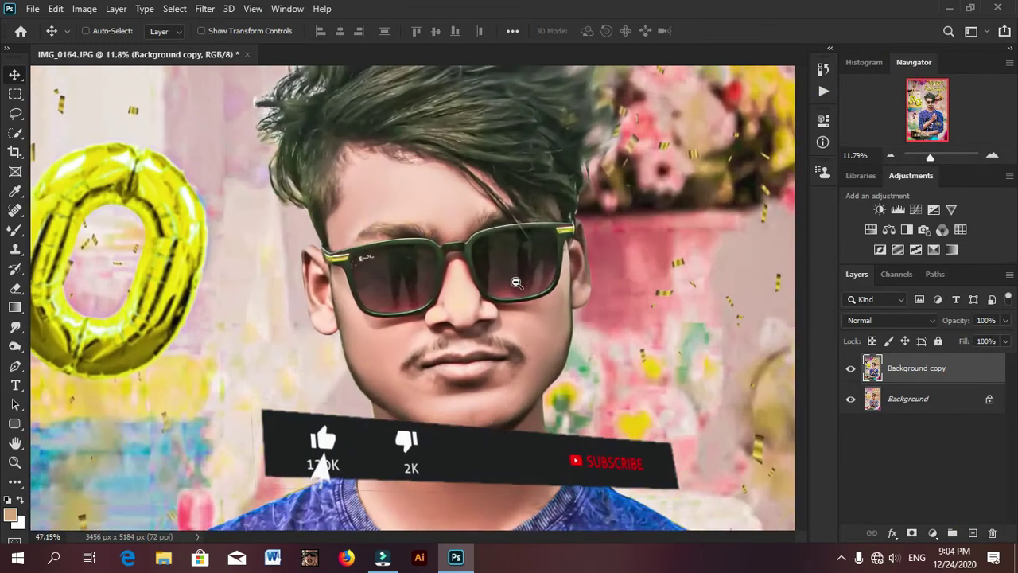
{"action": "key", "text": "b"}
{"action": "key", "text": "bracketleft"}
{"action": "key", "text": "bracketleft"}
{"action": "left_click", "coordinate": [545, 284]}
{"action": "left_click", "coordinate": [455, 224]}
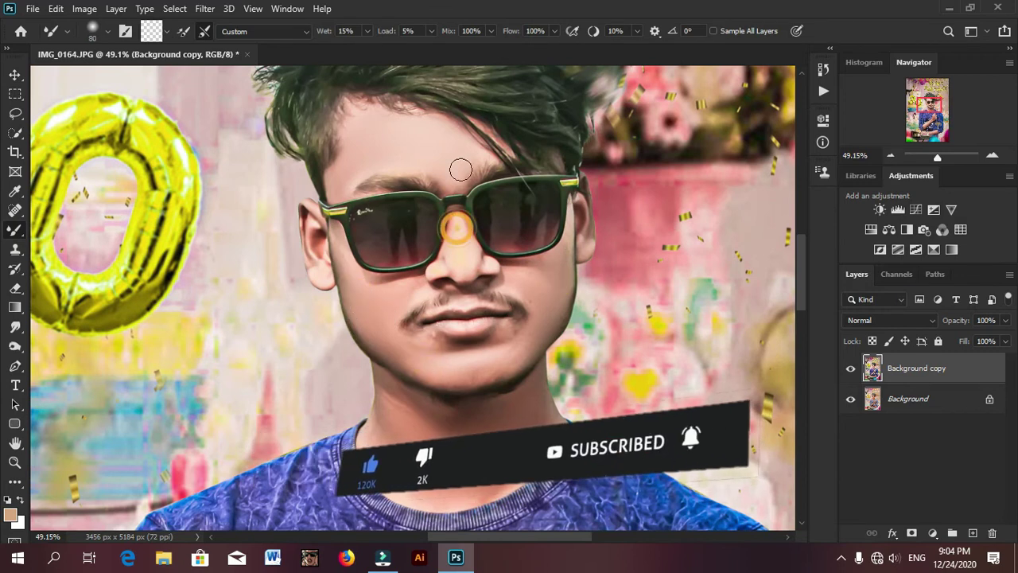
- Lighten the face with a size-150 Dodge brush and fit the image to the window
{"action": "scroll", "coordinate": [430, 239], "scroll_direction": "down", "scroll_amount": 1}
{"action": "scroll", "coordinate": [397, 318], "scroll_direction": "down", "scroll_amount": 2}
{"action": "left_click", "coordinate": [15, 326]}
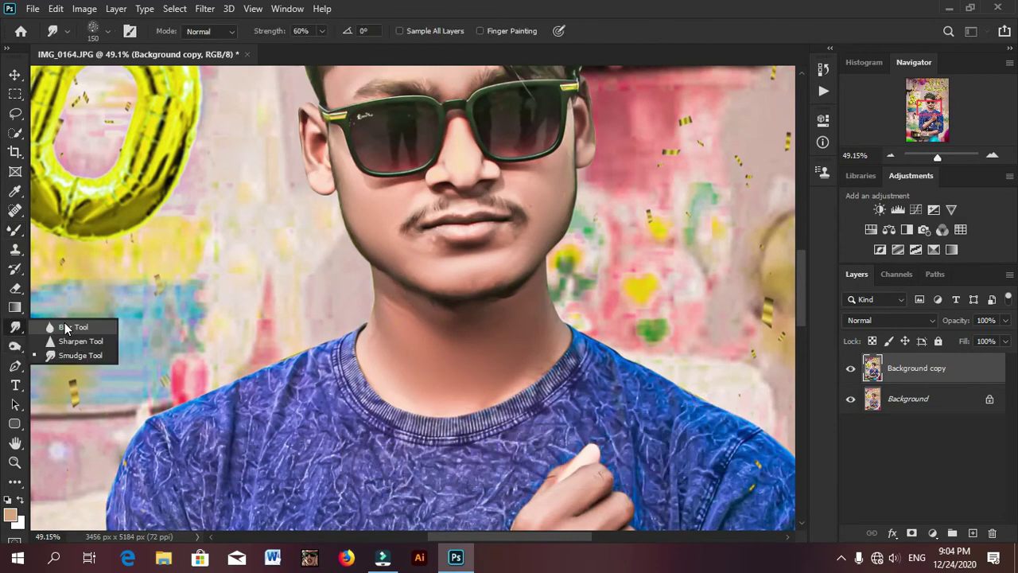
{"action": "left_click", "coordinate": [15, 346]}
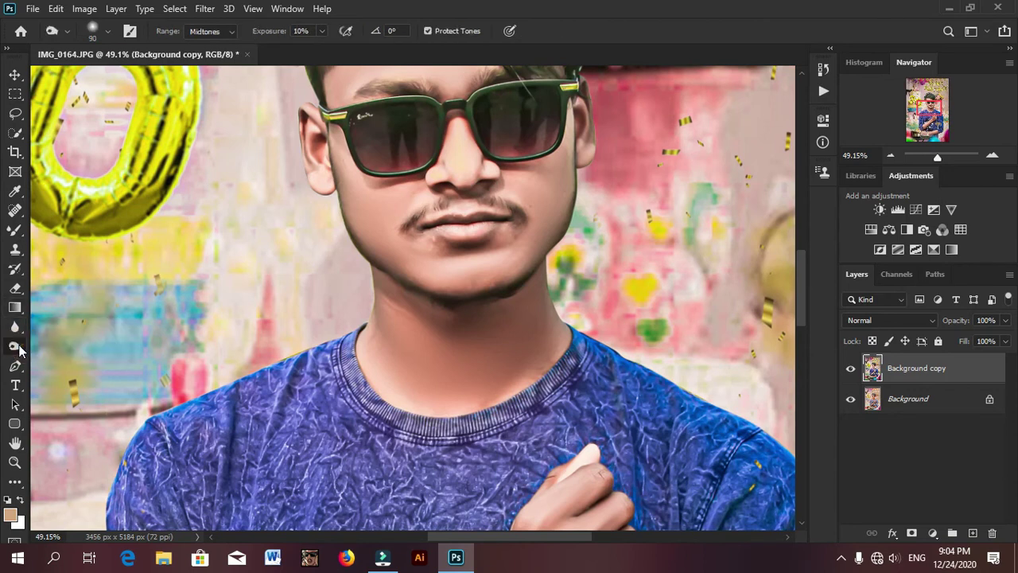
{"action": "scroll", "coordinate": [473, 341], "scroll_direction": "up", "scroll_amount": 2}
{"action": "key", "text": "bracketleft"}
{"action": "key", "text": "bracketleft"}
{"action": "key", "text": "bracketleft"}
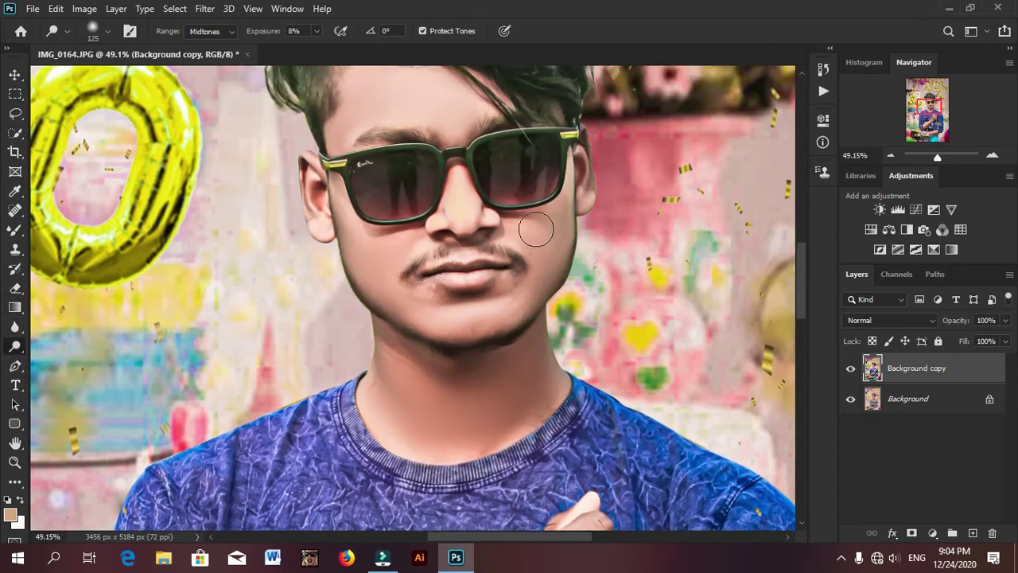
{"action": "scroll", "coordinate": [535, 230], "scroll_direction": "up", "scroll_amount": 2}
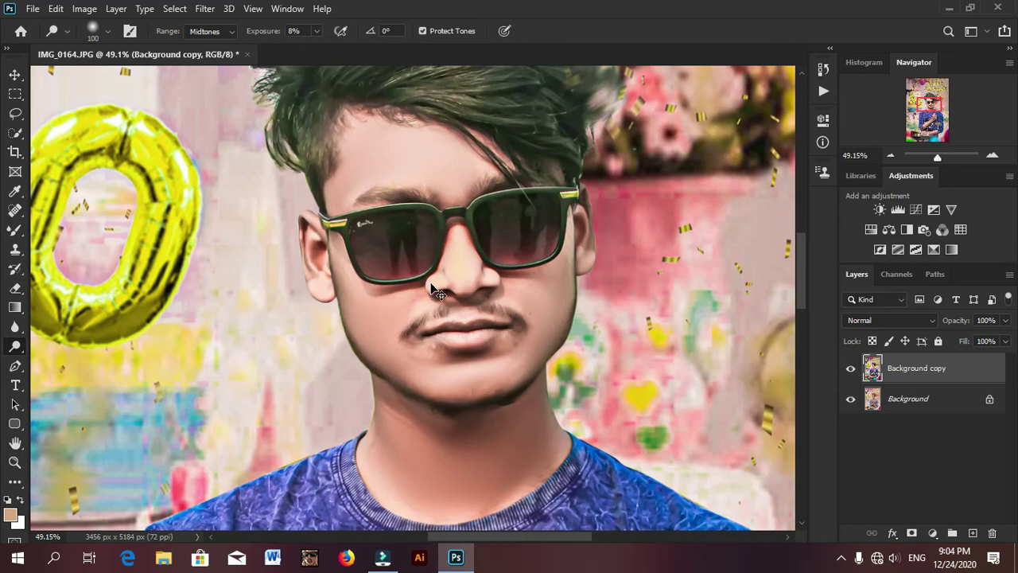
{"action": "key", "text": "ctrl+0"}
{"action": "left_click", "coordinate": [850, 368]}
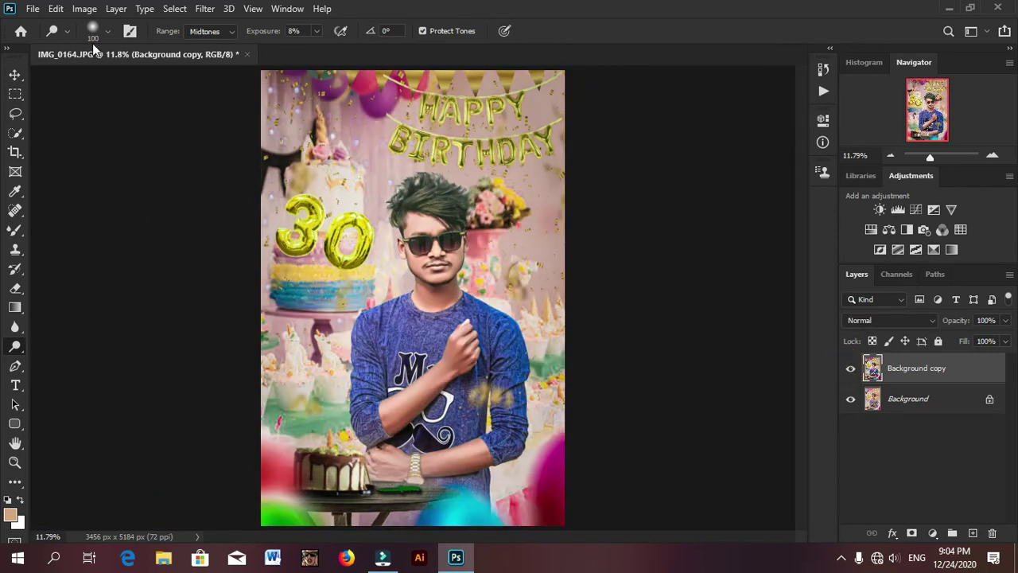
{"action": "left_click", "coordinate": [84, 8]}
- With Selective Color, set the Reds black to -27, adjust the Yellows, and apply
{"action": "left_click", "coordinate": [270, 276]}
{"action": "left_click_drag", "start_coordinate": [685, 312], "coordinate": [665, 312]}
{"action": "left_click", "coordinate": [707, 171]}
{"action": "left_click", "coordinate": [681, 195]}
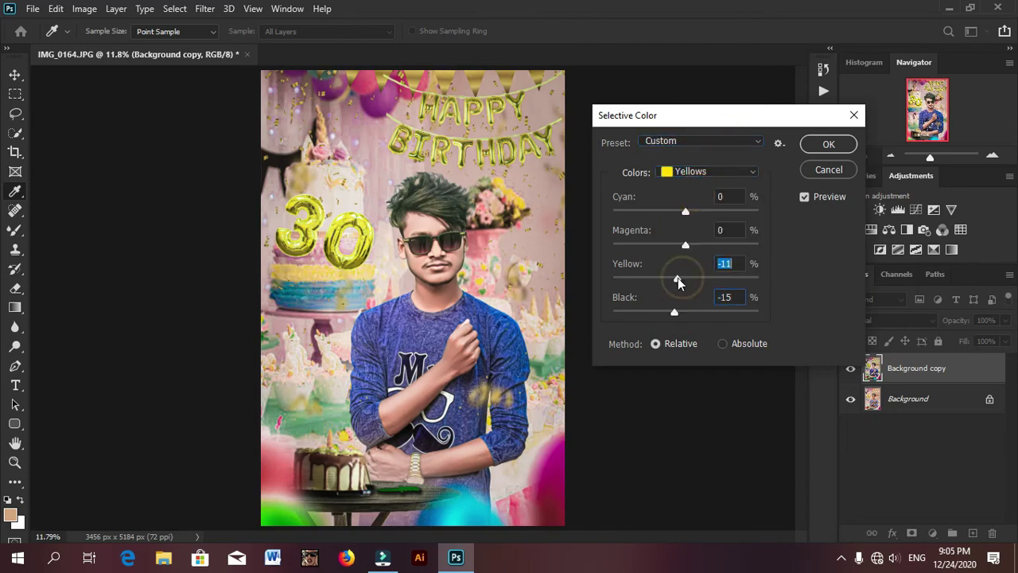
{"action": "left_click", "coordinate": [827, 144]}
{"action": "key", "text": "o"}
- Run the Imagenomic SkinFiner skin-smoothing filter on the Background copy
{"action": "left_click", "coordinate": [19, 76]}
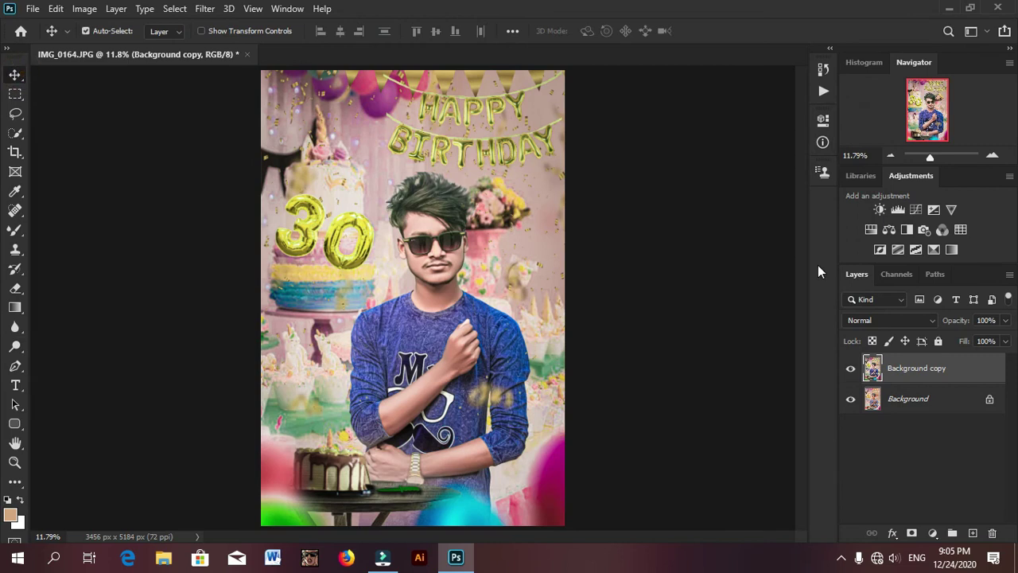
{"action": "left_click", "coordinate": [204, 8]}
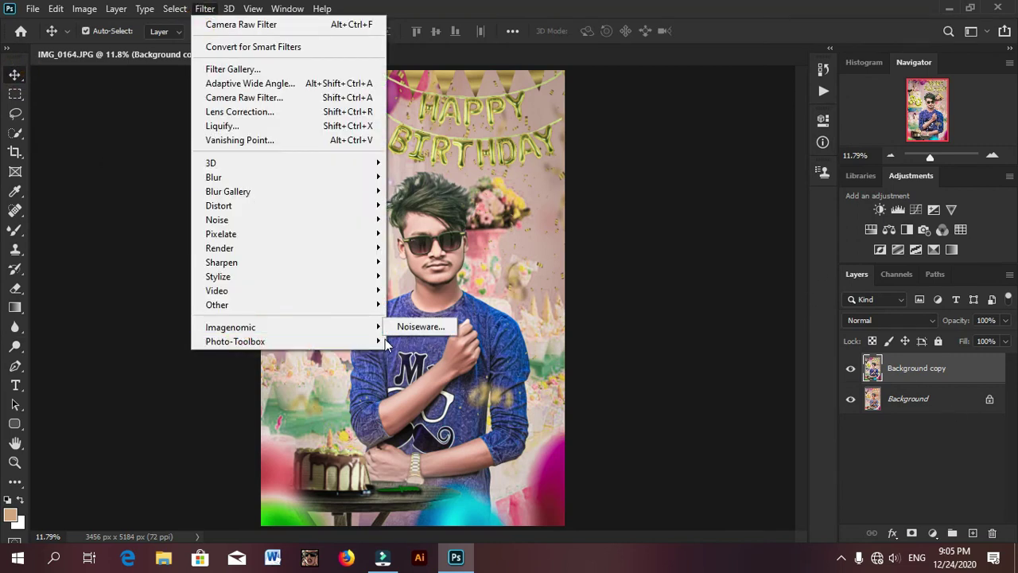
{"action": "left_click", "coordinate": [398, 326]}
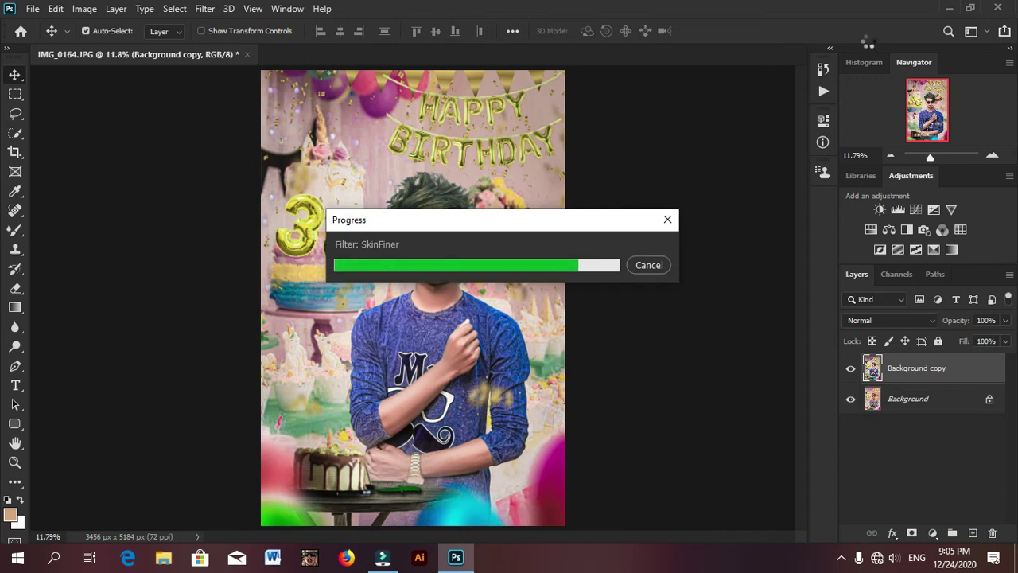
{"action": "left_click", "coordinate": [32, 9]}
{"action": "left_click", "coordinate": [59, 320]}
- Place the signature logo PNG bottom-right, merge it into the photo, and delete the old Background
{"action": "left_click", "coordinate": [73, 387]}
{"action": "double_click", "coordinate": [159, 191]}
{"action": "double_click", "coordinate": [262, 163]}
{"action": "double_click", "coordinate": [181, 281]}
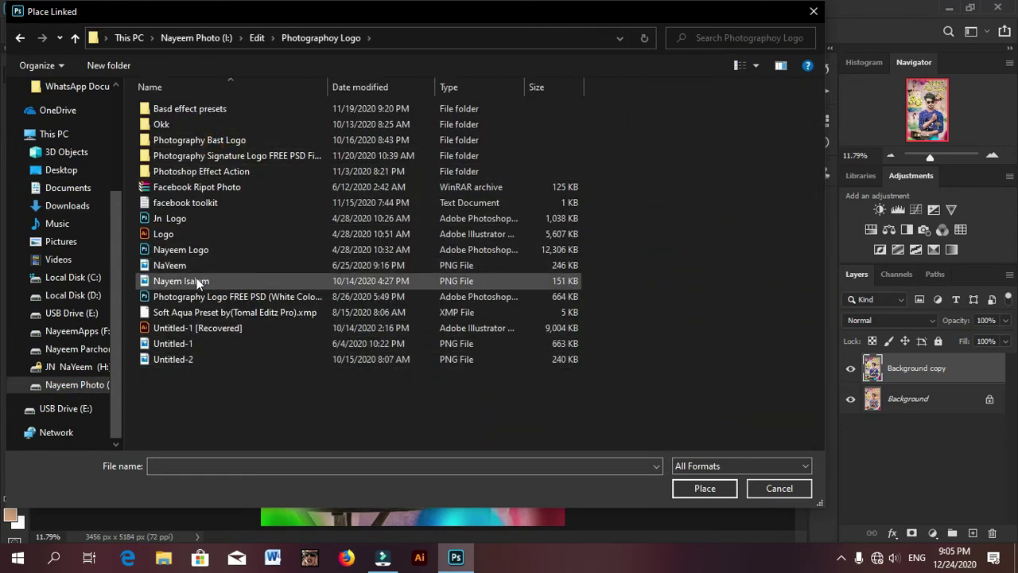
{"action": "mouse_move", "coordinate": [301, 110]}
{"action": "left_mouse_down"}
{"action": "mouse_move", "coordinate": [507, 501]}
{"action": "mouse_move", "coordinate": [555, 524]}
{"action": "left_mouse_up"}
{"action": "key", "text": "Return"}
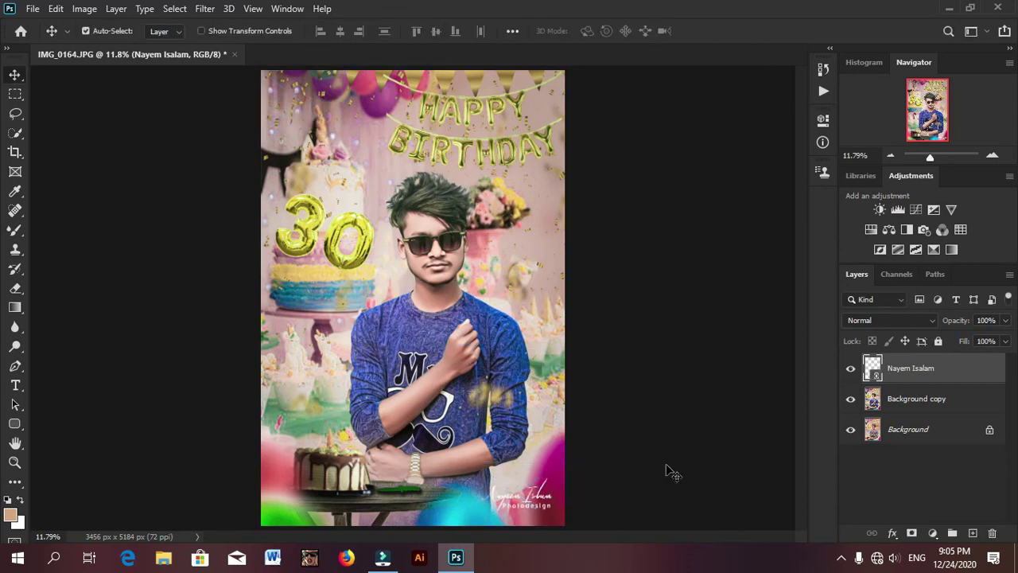
{"action": "right_click", "coordinate": [915, 411]}
{"action": "left_click", "coordinate": [819, 442]}
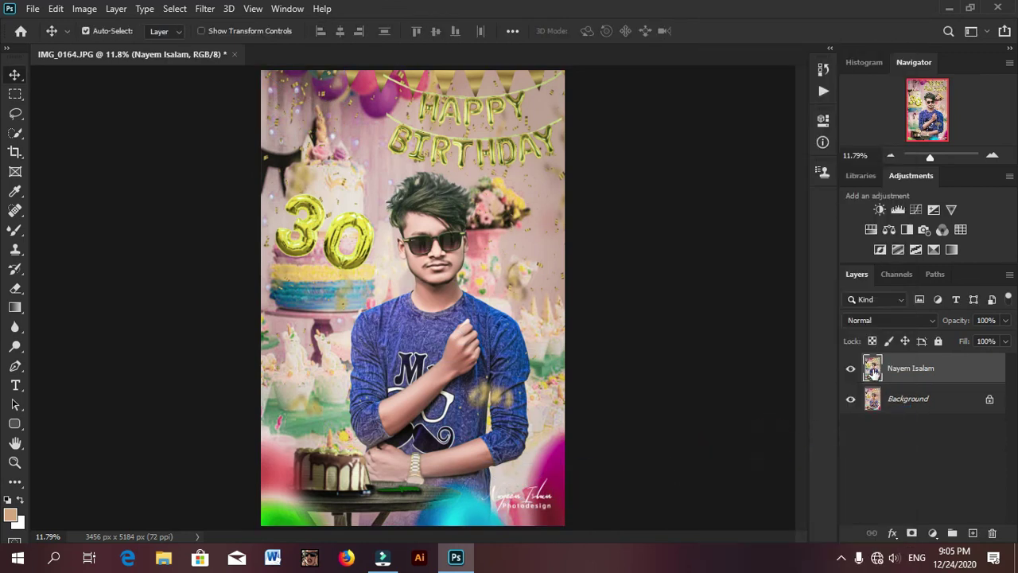
{"action": "left_click_drag", "start_coordinate": [908, 398], "coordinate": [991, 533]}
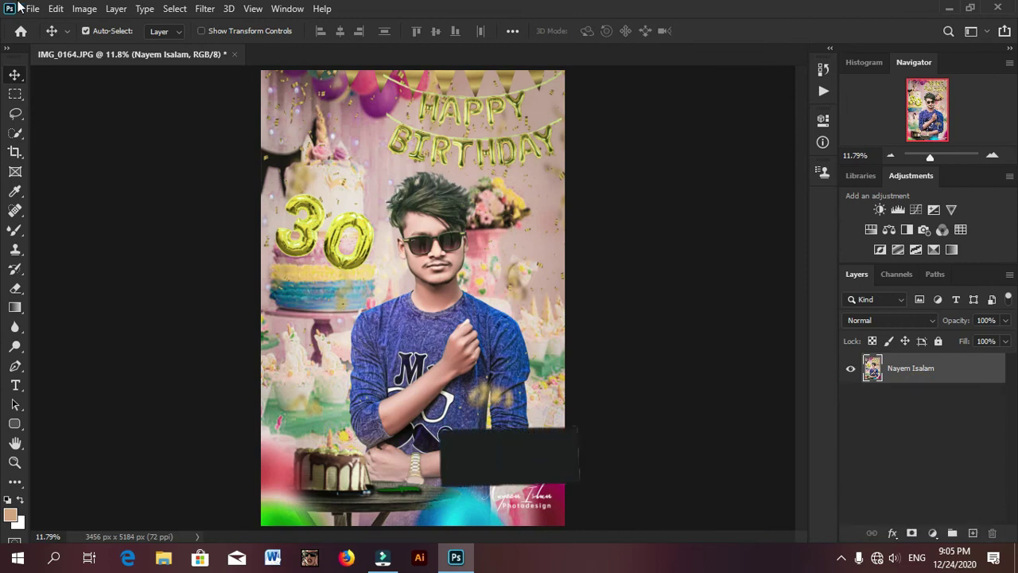
- Save the finished composite as a JPEG, accepting the default quality options
{"action": "left_click", "coordinate": [32, 9]}
{"action": "left_click", "coordinate": [64, 173]}
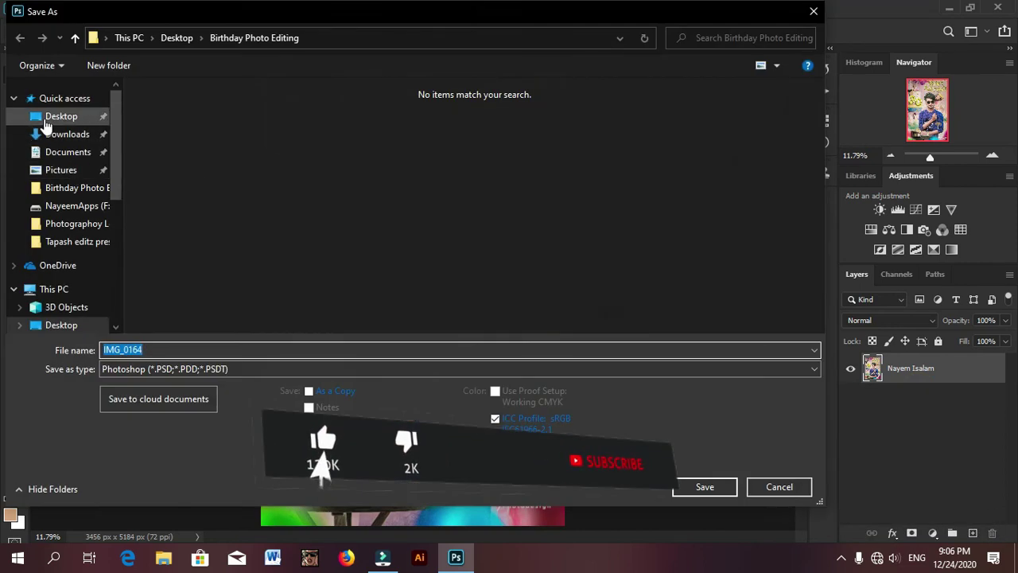
{"action": "left_click", "coordinate": [148, 368]}
{"action": "left_click", "coordinate": [191, 220]}
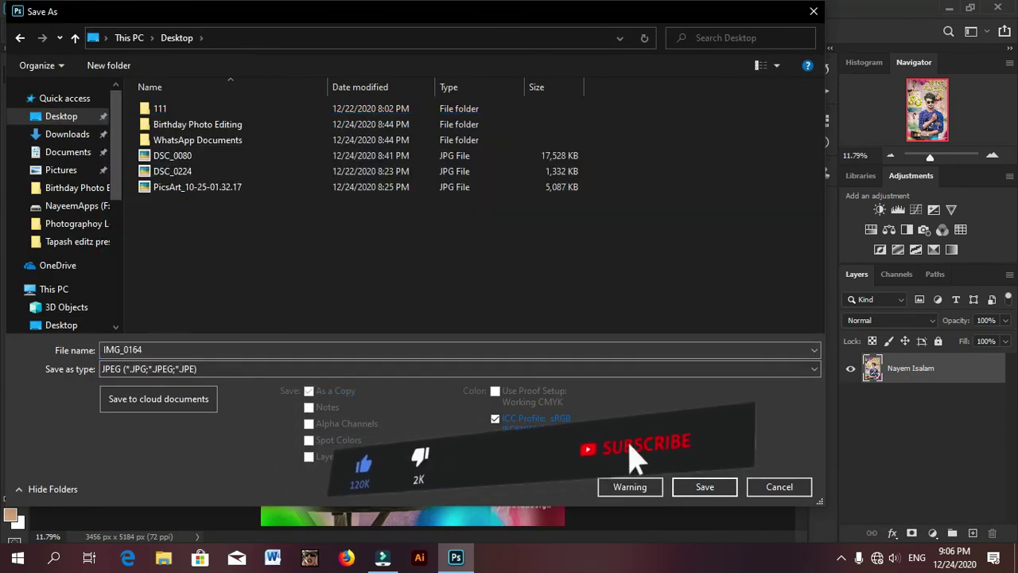
{"action": "left_click", "coordinate": [704, 486]}
{"action": "left_click", "coordinate": [588, 121]}
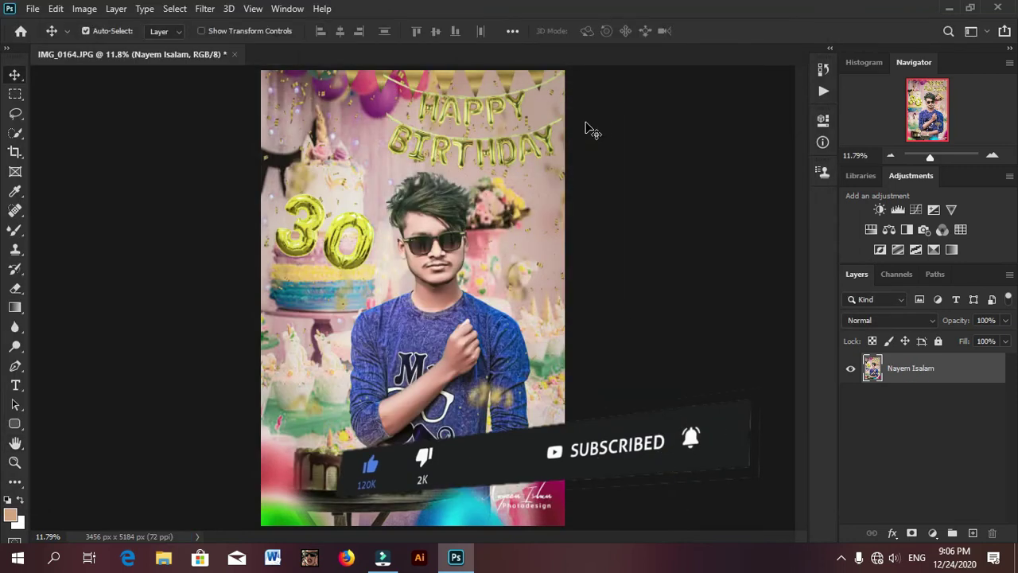
{"action": "left_click", "coordinate": [841, 558]}
{"action": "right_click", "coordinate": [841, 527]}
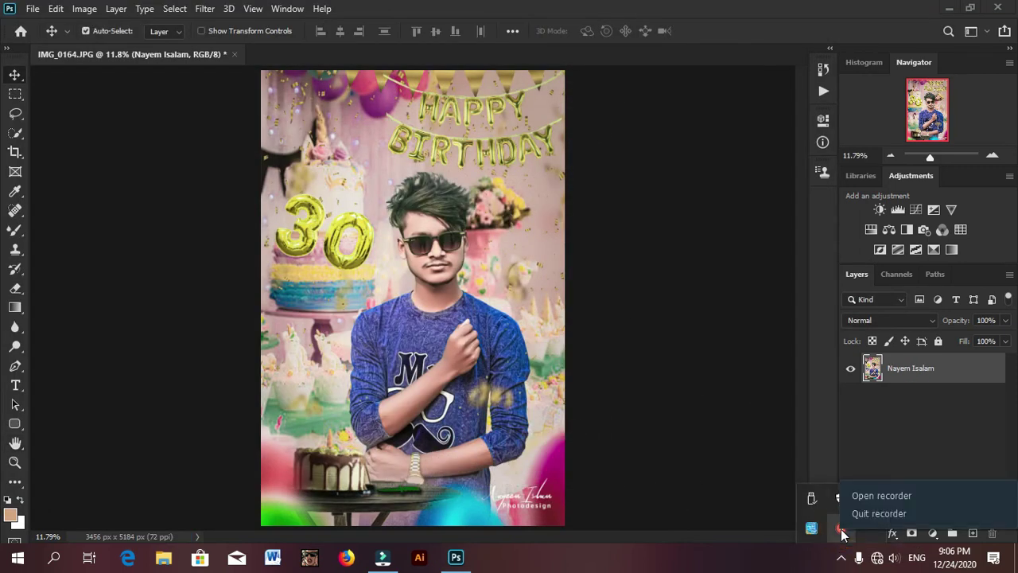
{"action": "left_click", "coordinate": [880, 498]}
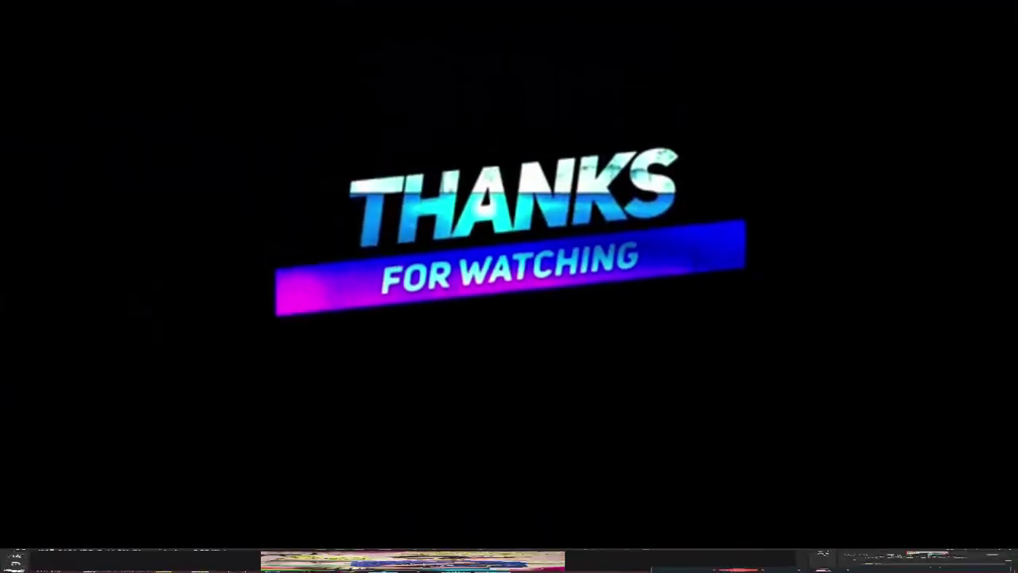